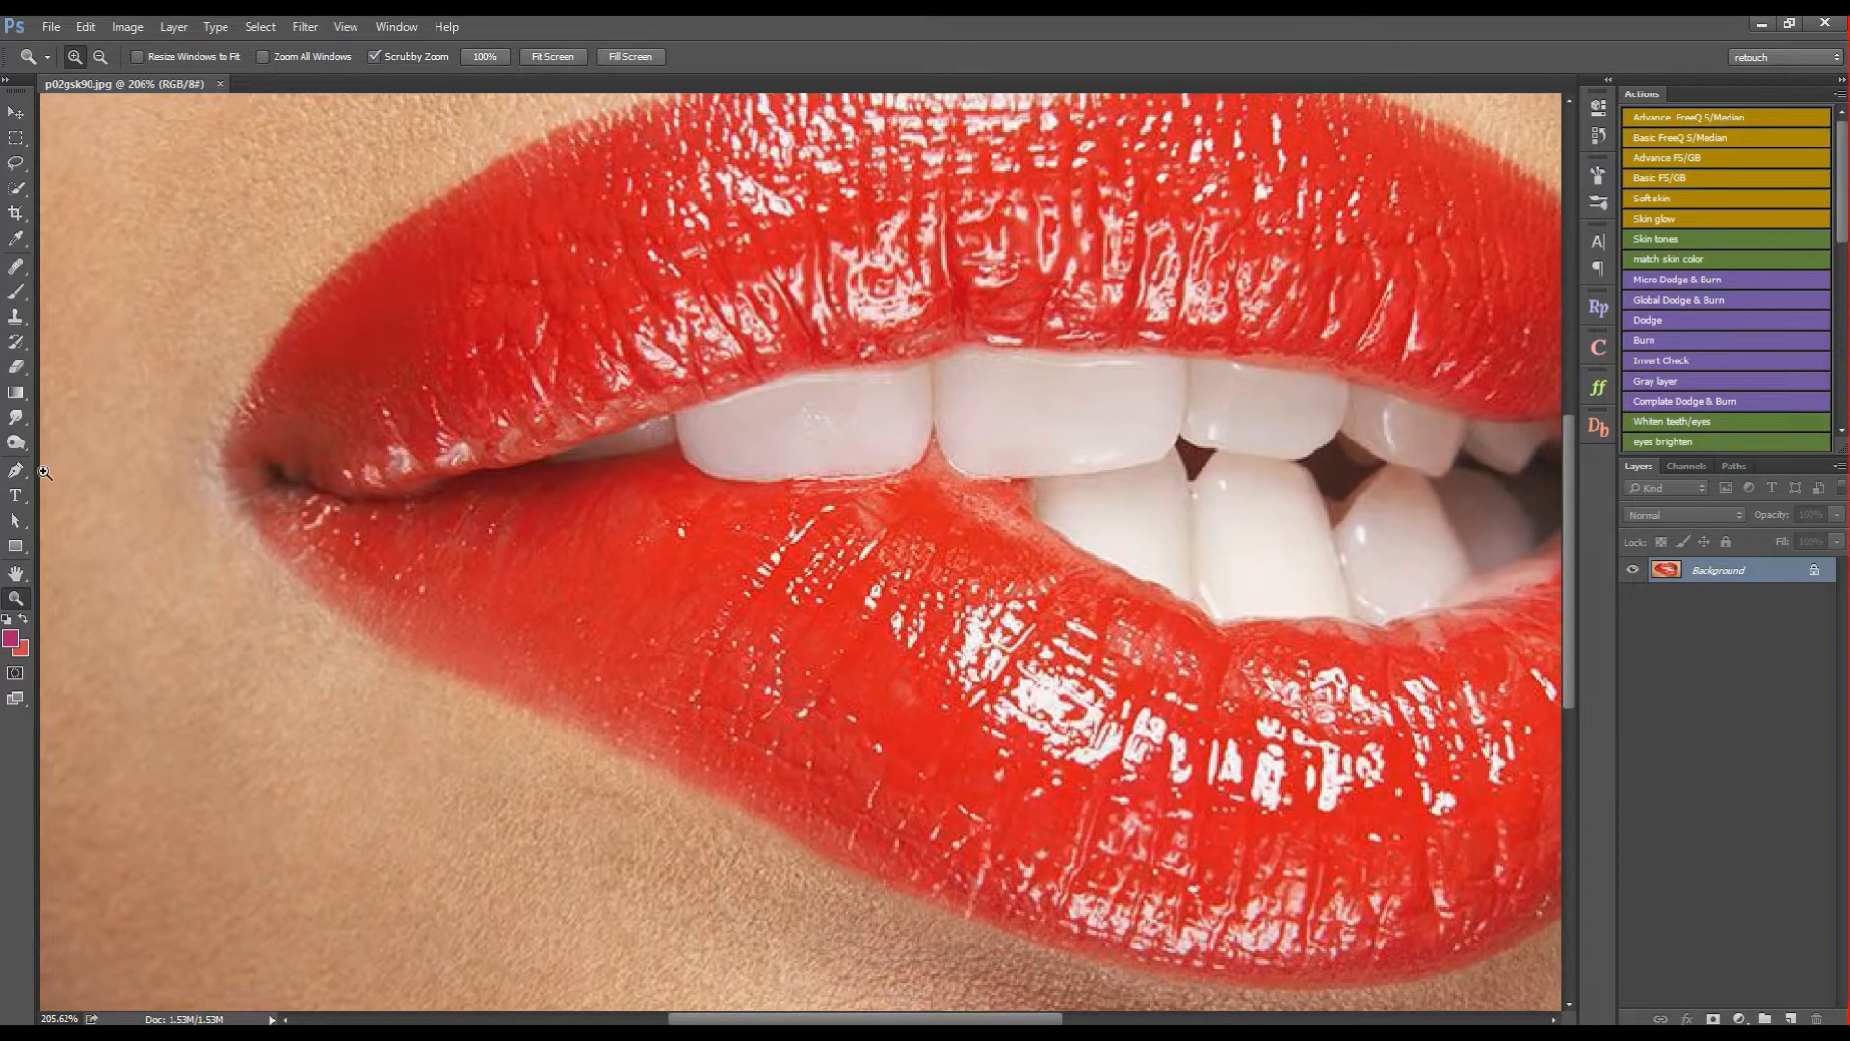
# Step: Start a Pen tool path at the left mouth corner and trace the beginning of the upper lip's outer edge
pyautogui.click(15, 469)
pyautogui.click(76, 473)
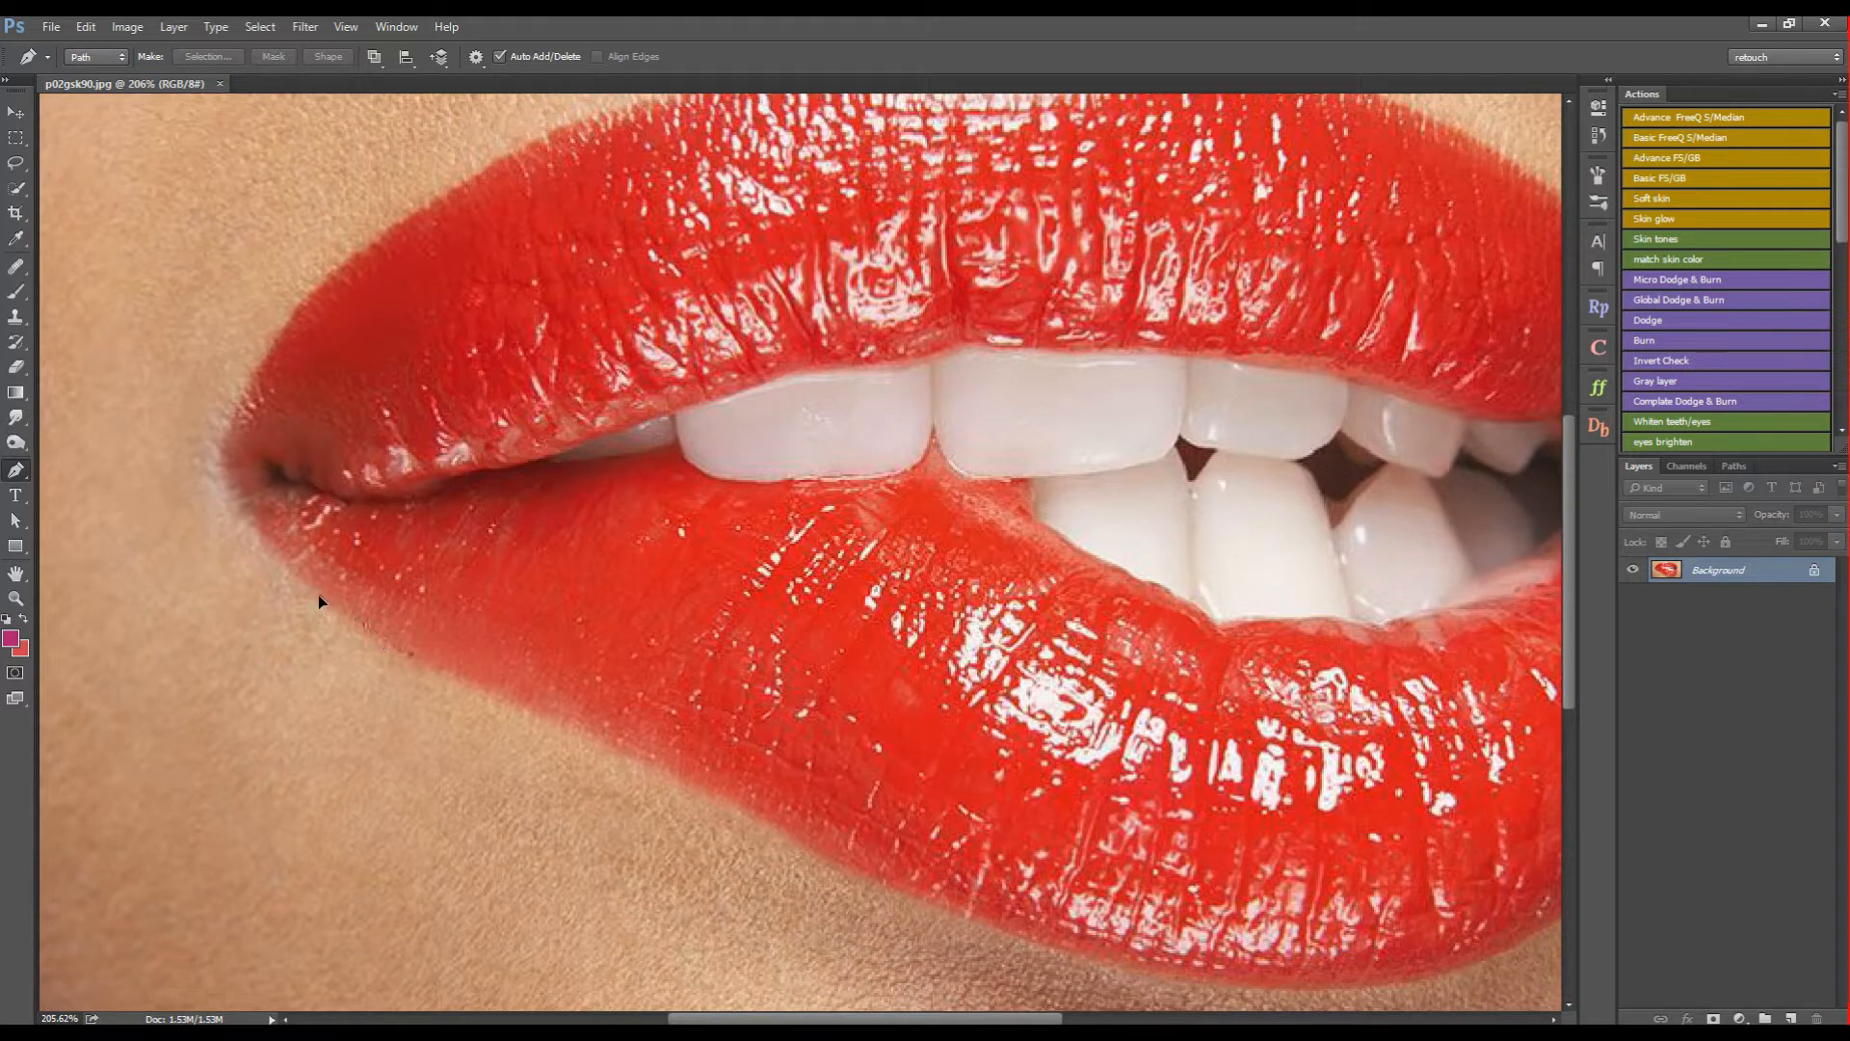
pyautogui.click(239, 495)
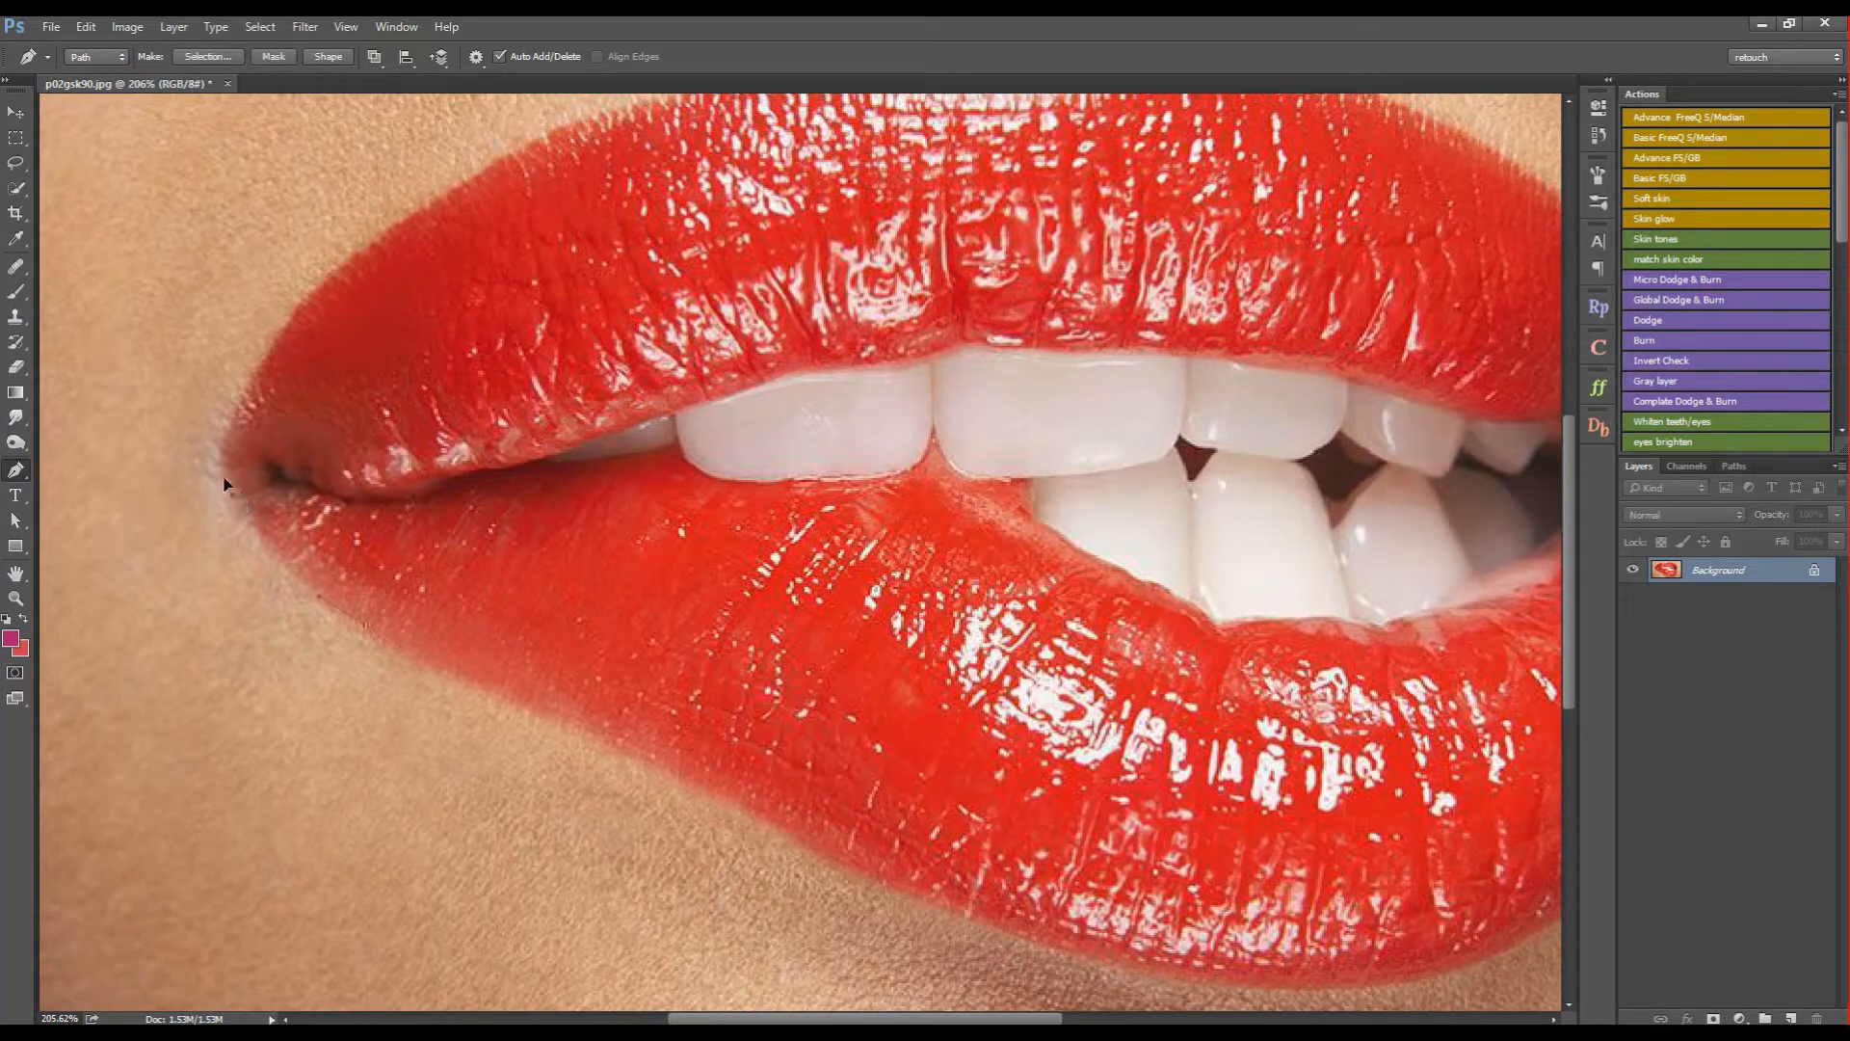
pyautogui.click(214, 466)
pyautogui.click(271, 356)
pyautogui.moveTo(412, 275); pyautogui.dragTo(277, 567)
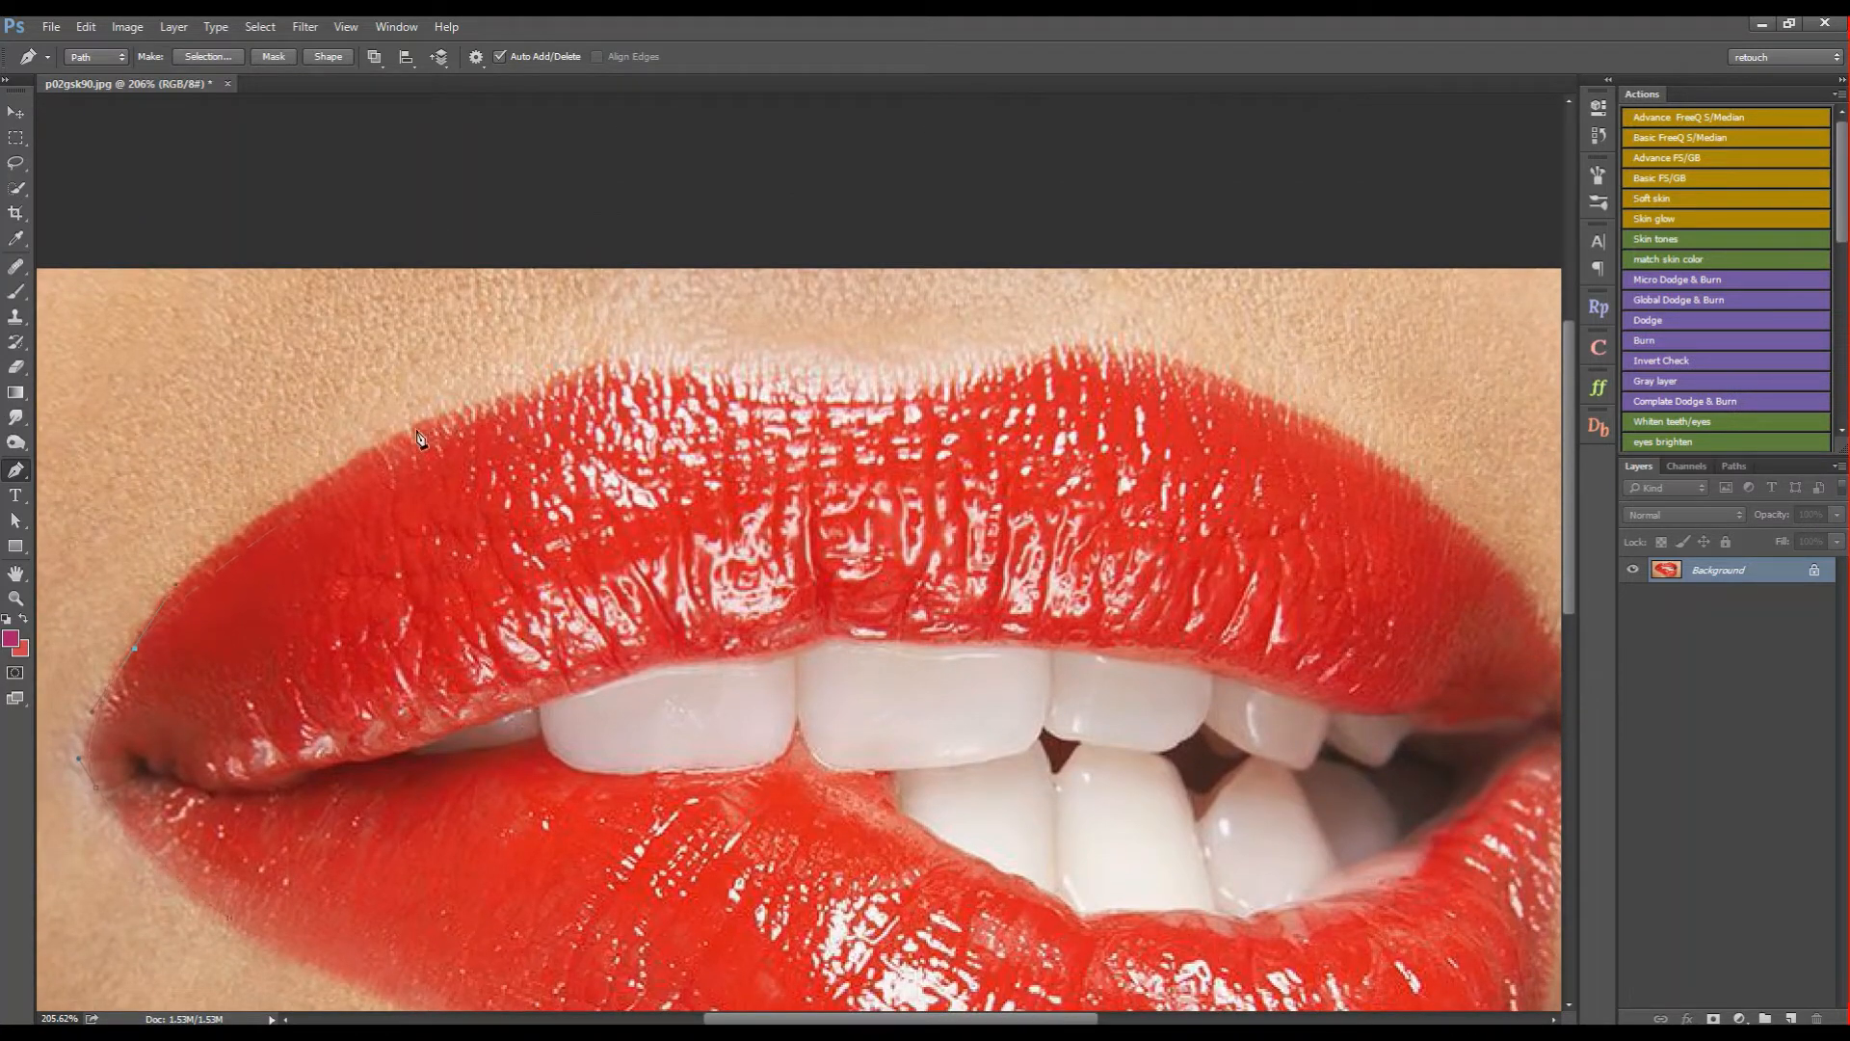
# Step: Trace the upper lip's top edge with curved anchors across the cupid's bow, adjusting the points to fit the contour
pyautogui.moveTo(512, 389)
pyautogui.mouseDown()
pyautogui.moveTo(599, 354)
pyautogui.moveTo(536, 388)
pyautogui.mouseUp()
pyautogui.moveTo(420, 428); pyautogui.dragTo(425, 420)
pyautogui.moveTo(670, 372); pyautogui.dragTo(750, 405)
pyautogui.moveTo(1000, 374); pyautogui.dragTo(1070, 343)
pyautogui.moveTo(1191, 370); pyautogui.dragTo(1255, 391)
pyautogui.press('ctrl')
pyautogui.press('ctrl')
pyautogui.moveTo(1069, 343); pyautogui.dragTo(1077, 332)
# Step: Continue the path down the right side of the upper lip to the right mouth corner
pyautogui.press('space')
pyautogui.moveTo(1132, 436); pyautogui.dragTo(963, 380)
pyautogui.moveTo(1307, 510); pyautogui.dragTo(1110, 544)
pyautogui.moveTo(1145, 607); pyautogui.dragTo(1225, 380)
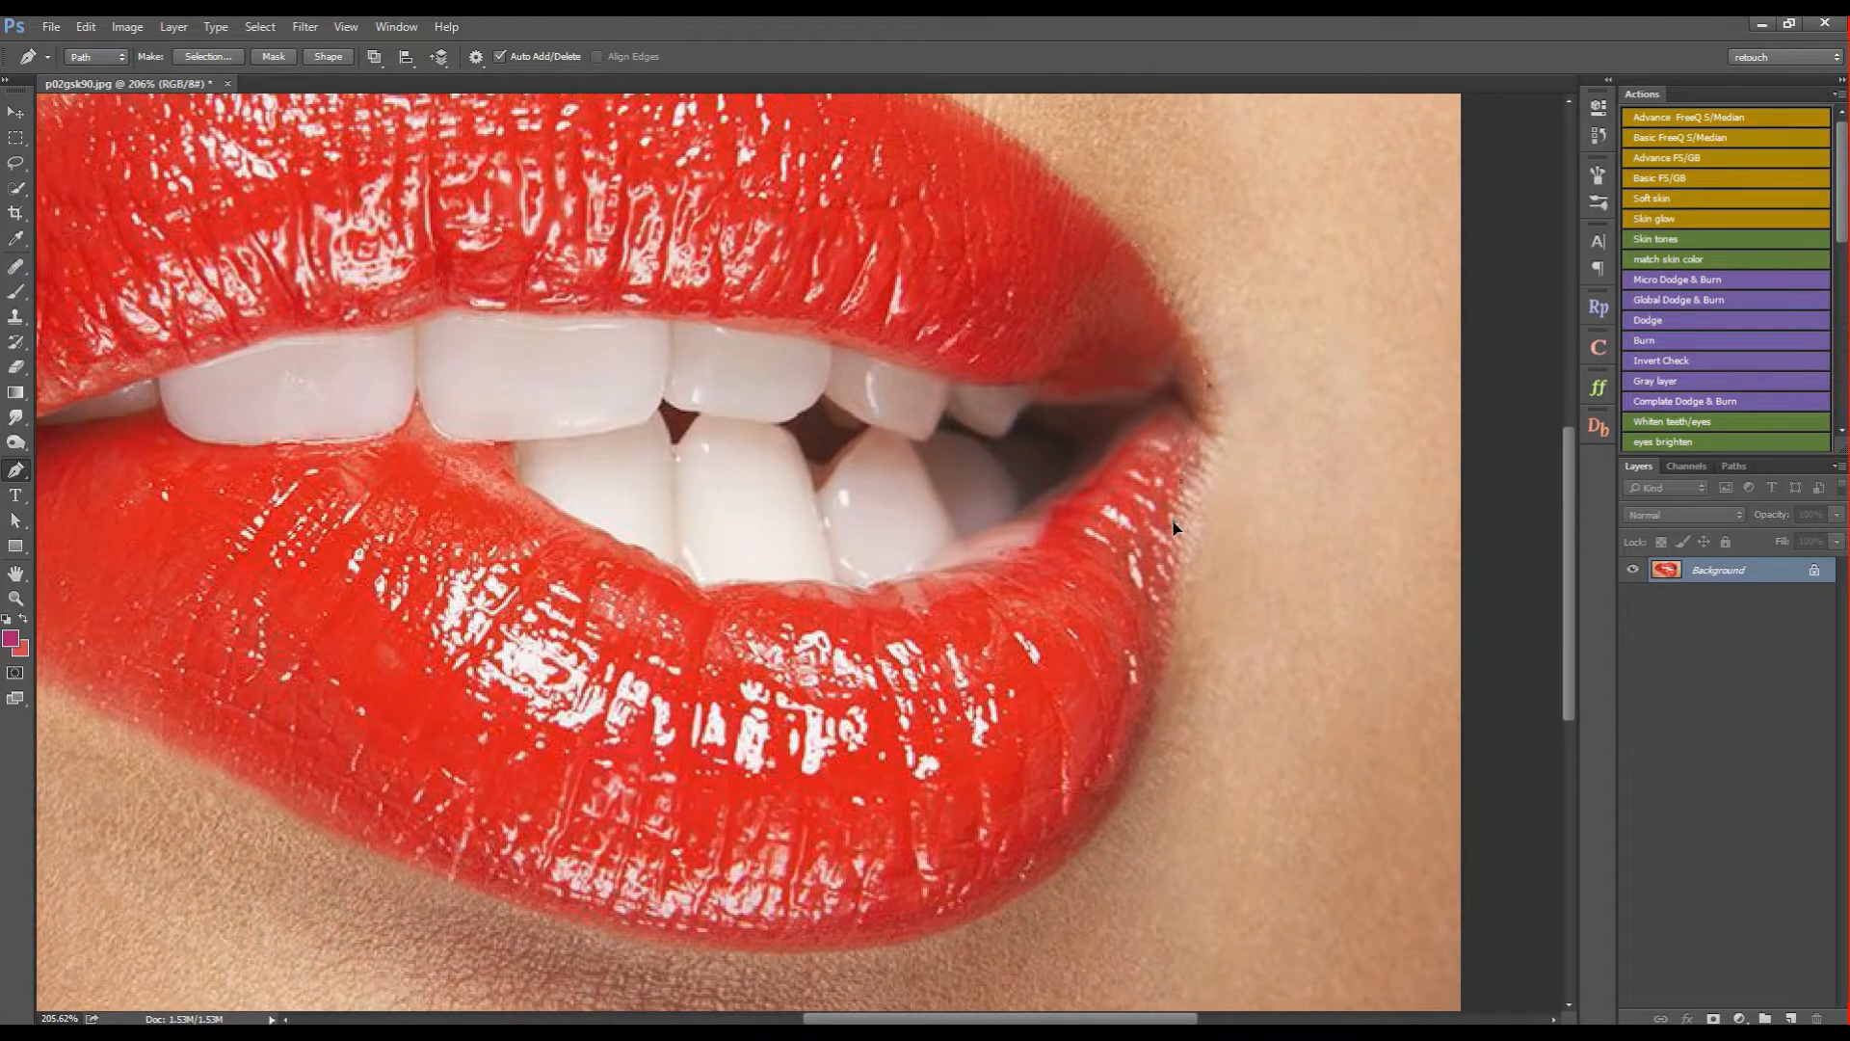
# Step: Trace the lower lip's outer edge from the right mouth corner down to the middle of its bottom contour
pyautogui.scroll(-3, 1161, 569)
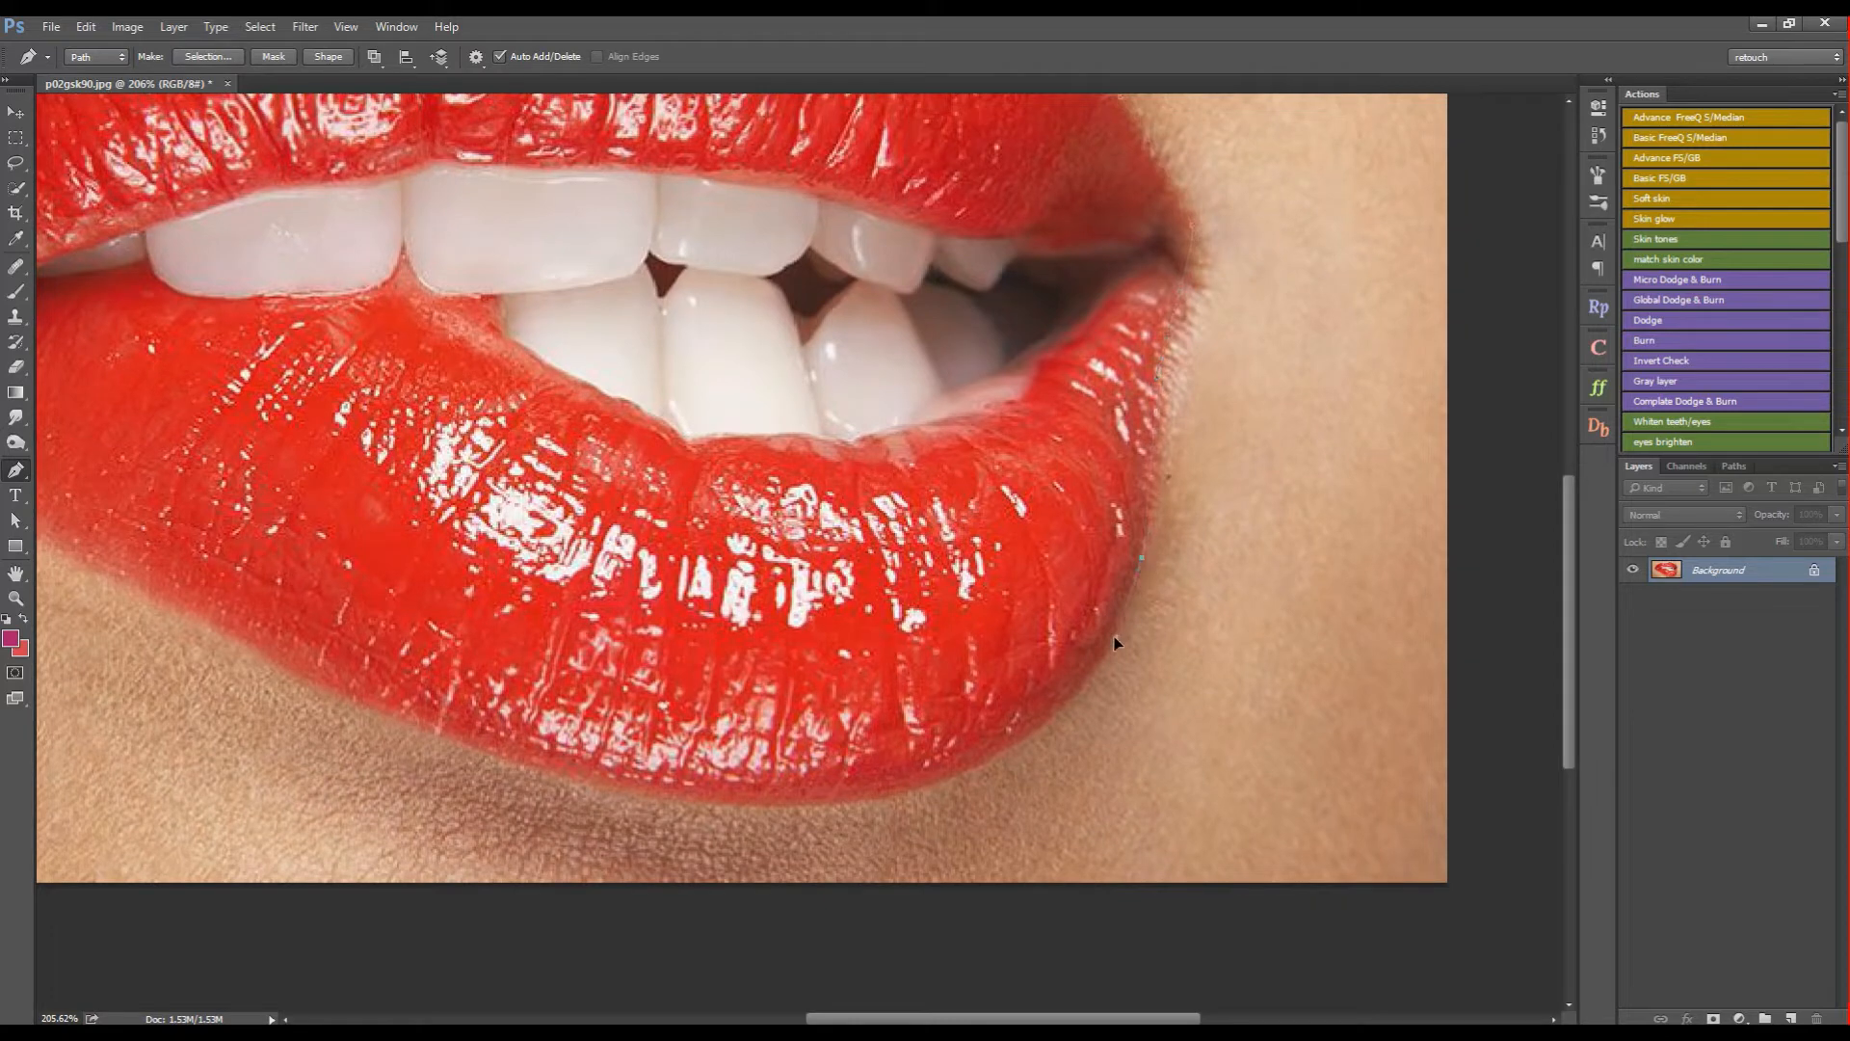
pyautogui.moveTo(1114, 636); pyautogui.dragTo(1165, 529)
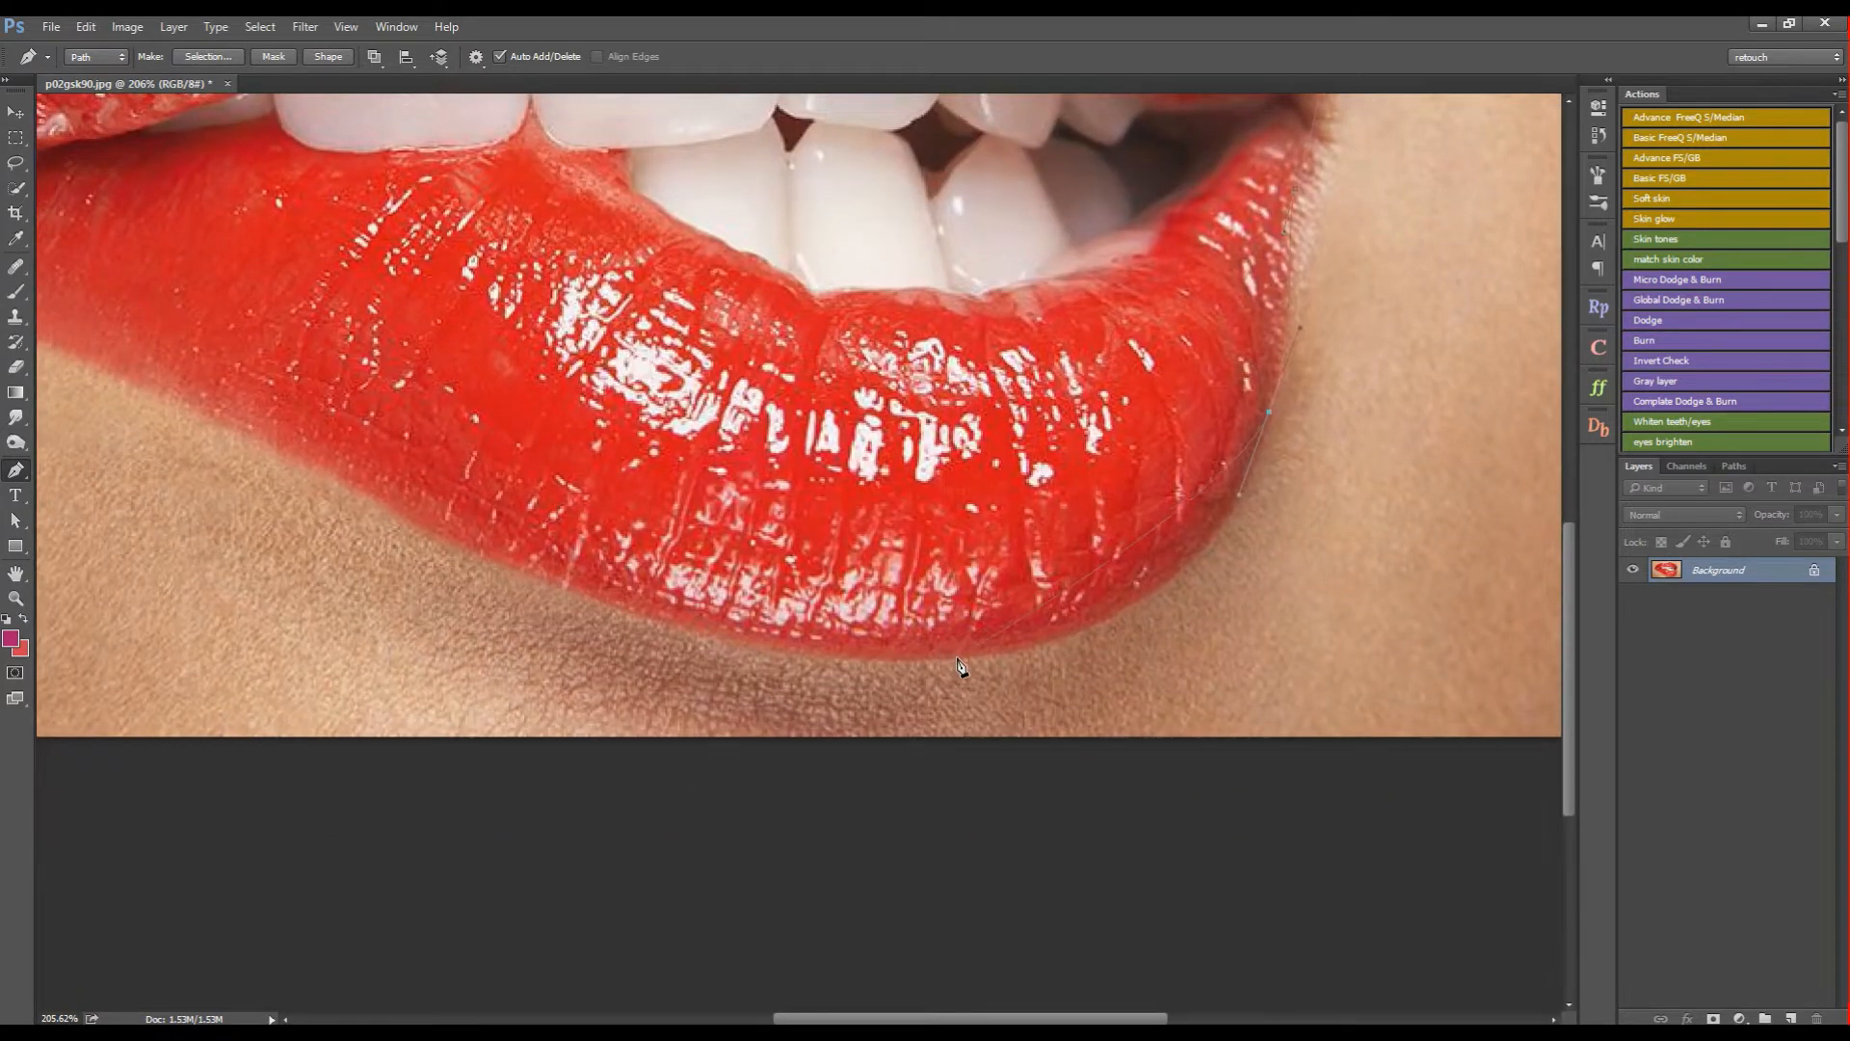
pyautogui.moveTo(916, 657); pyautogui.dragTo(809, 676)
pyautogui.press('alt')
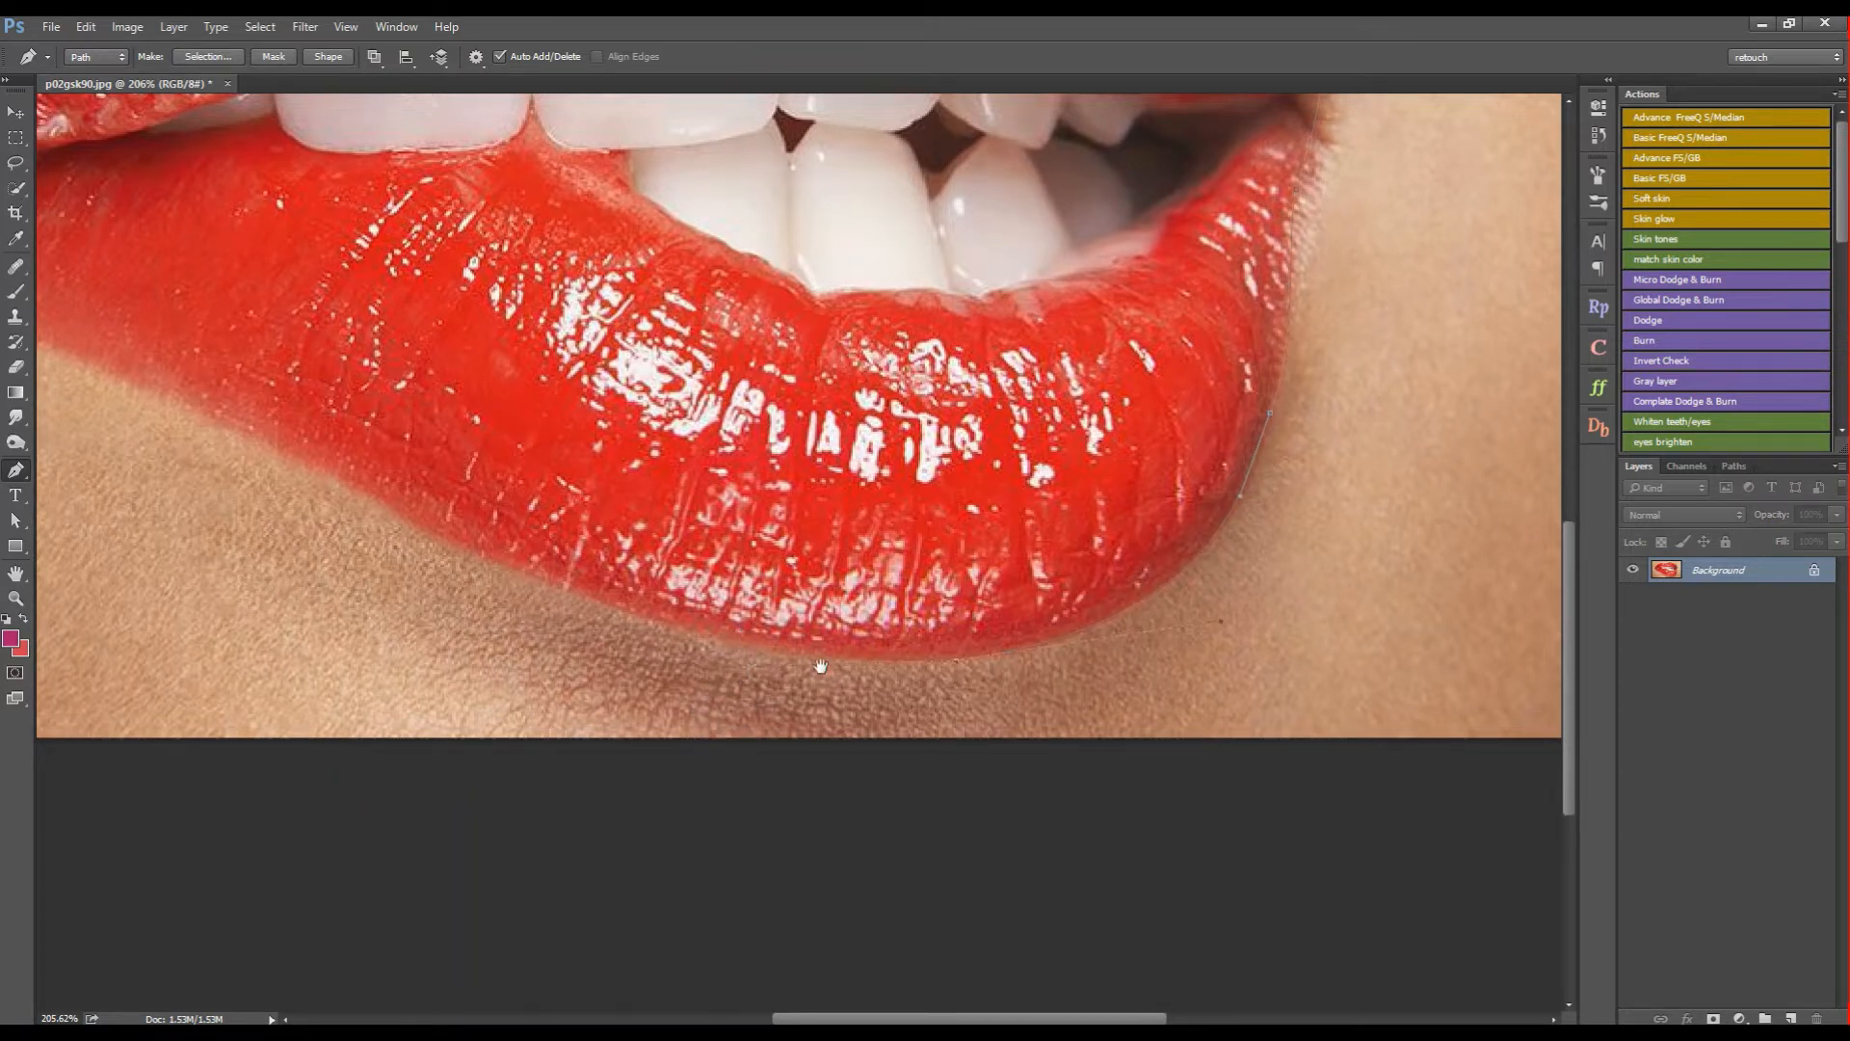
# Step: Trace the rest of the lower lip's bottom edge back to the left mouth corner to complete the outer outline
pyautogui.moveTo(581, 607); pyautogui.dragTo(802, 663)
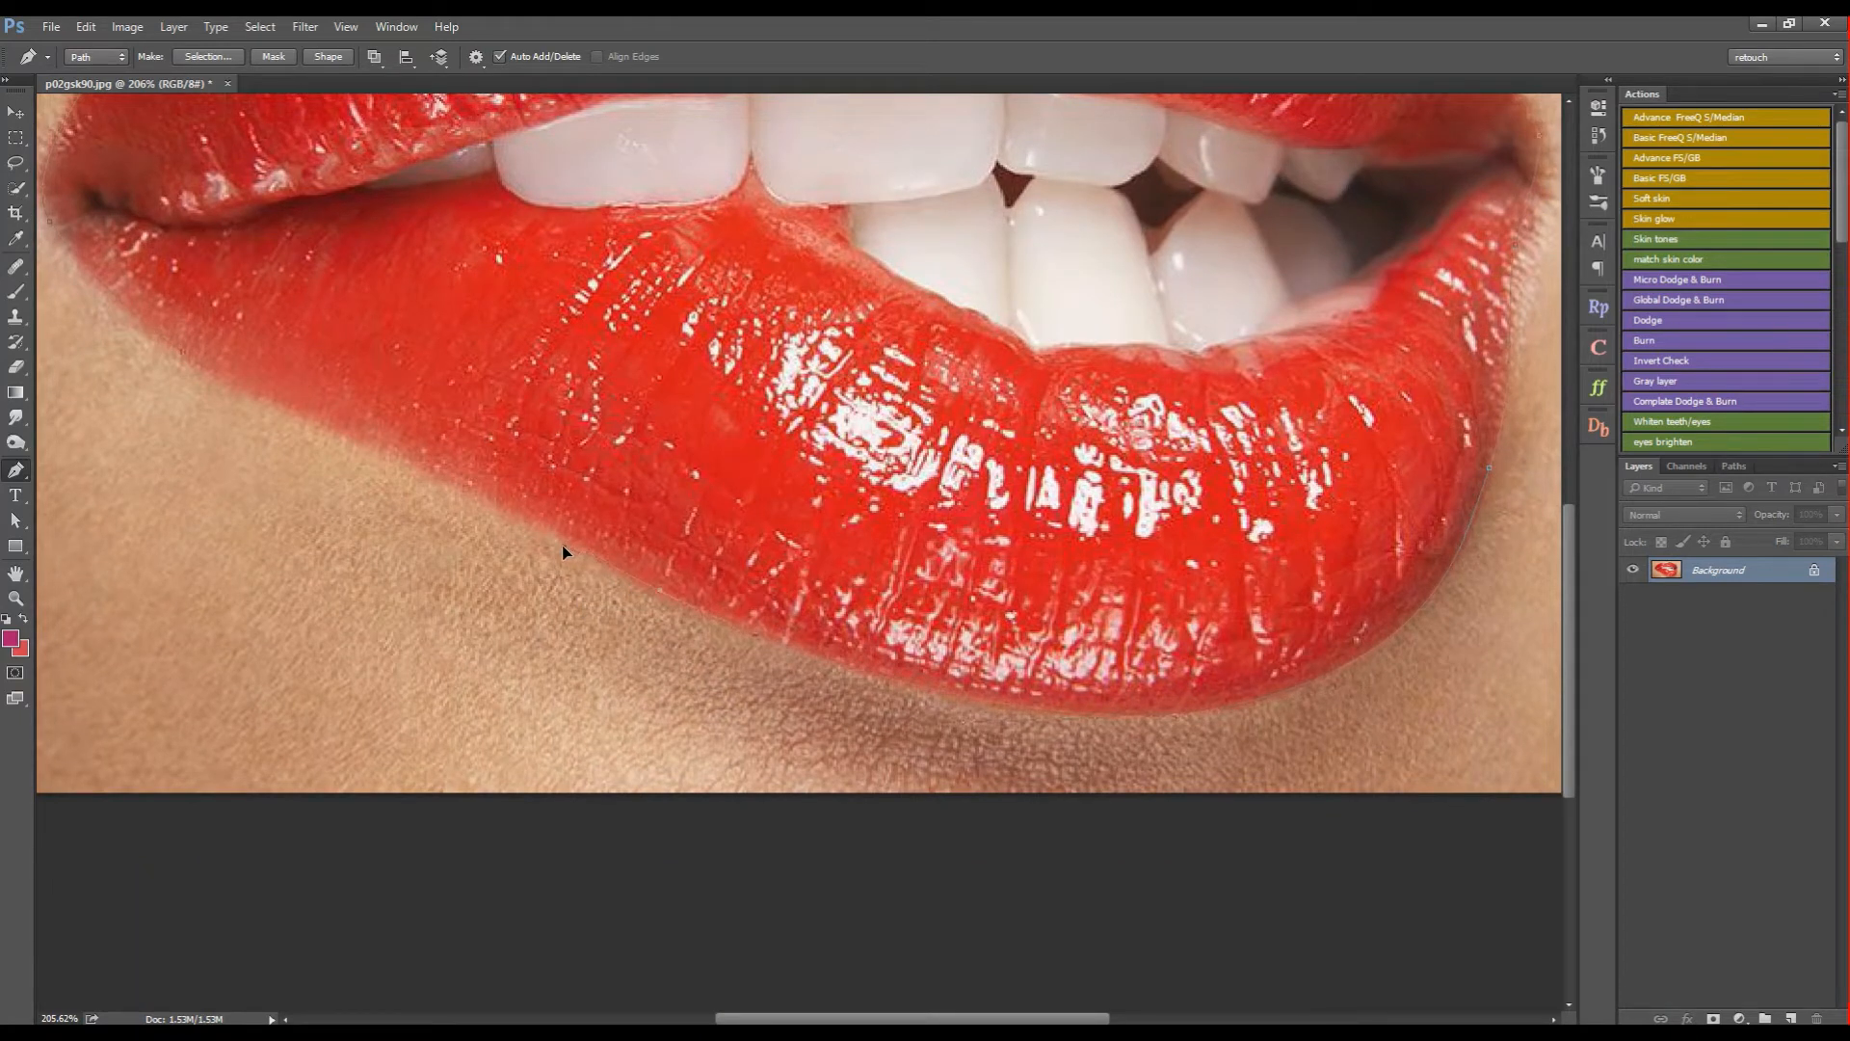
pyautogui.moveTo(582, 559); pyautogui.dragTo(920, 667)
pyautogui.moveTo(584, 498); pyautogui.dragTo(490, 482)
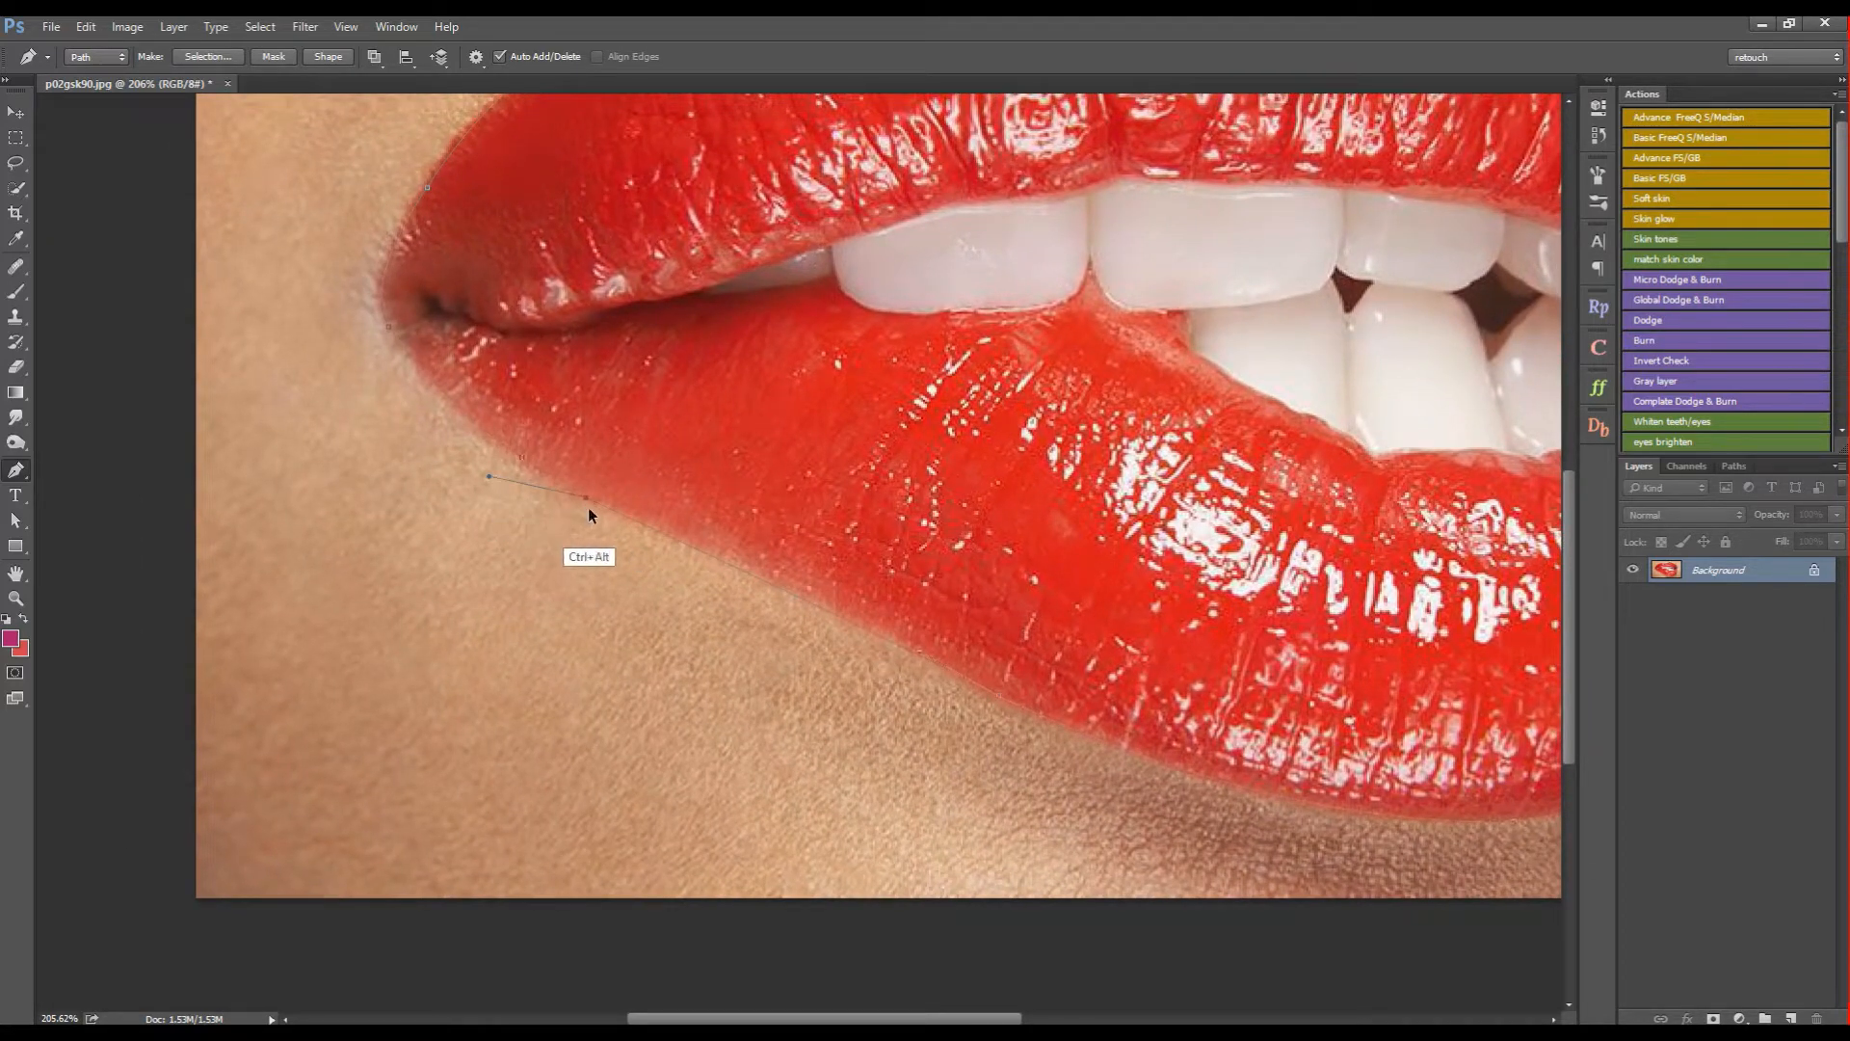
pyautogui.hotkey('ctrl', 'alt', 'z')
pyautogui.click(522, 459)
pyautogui.hotkey('ctrl', '1')
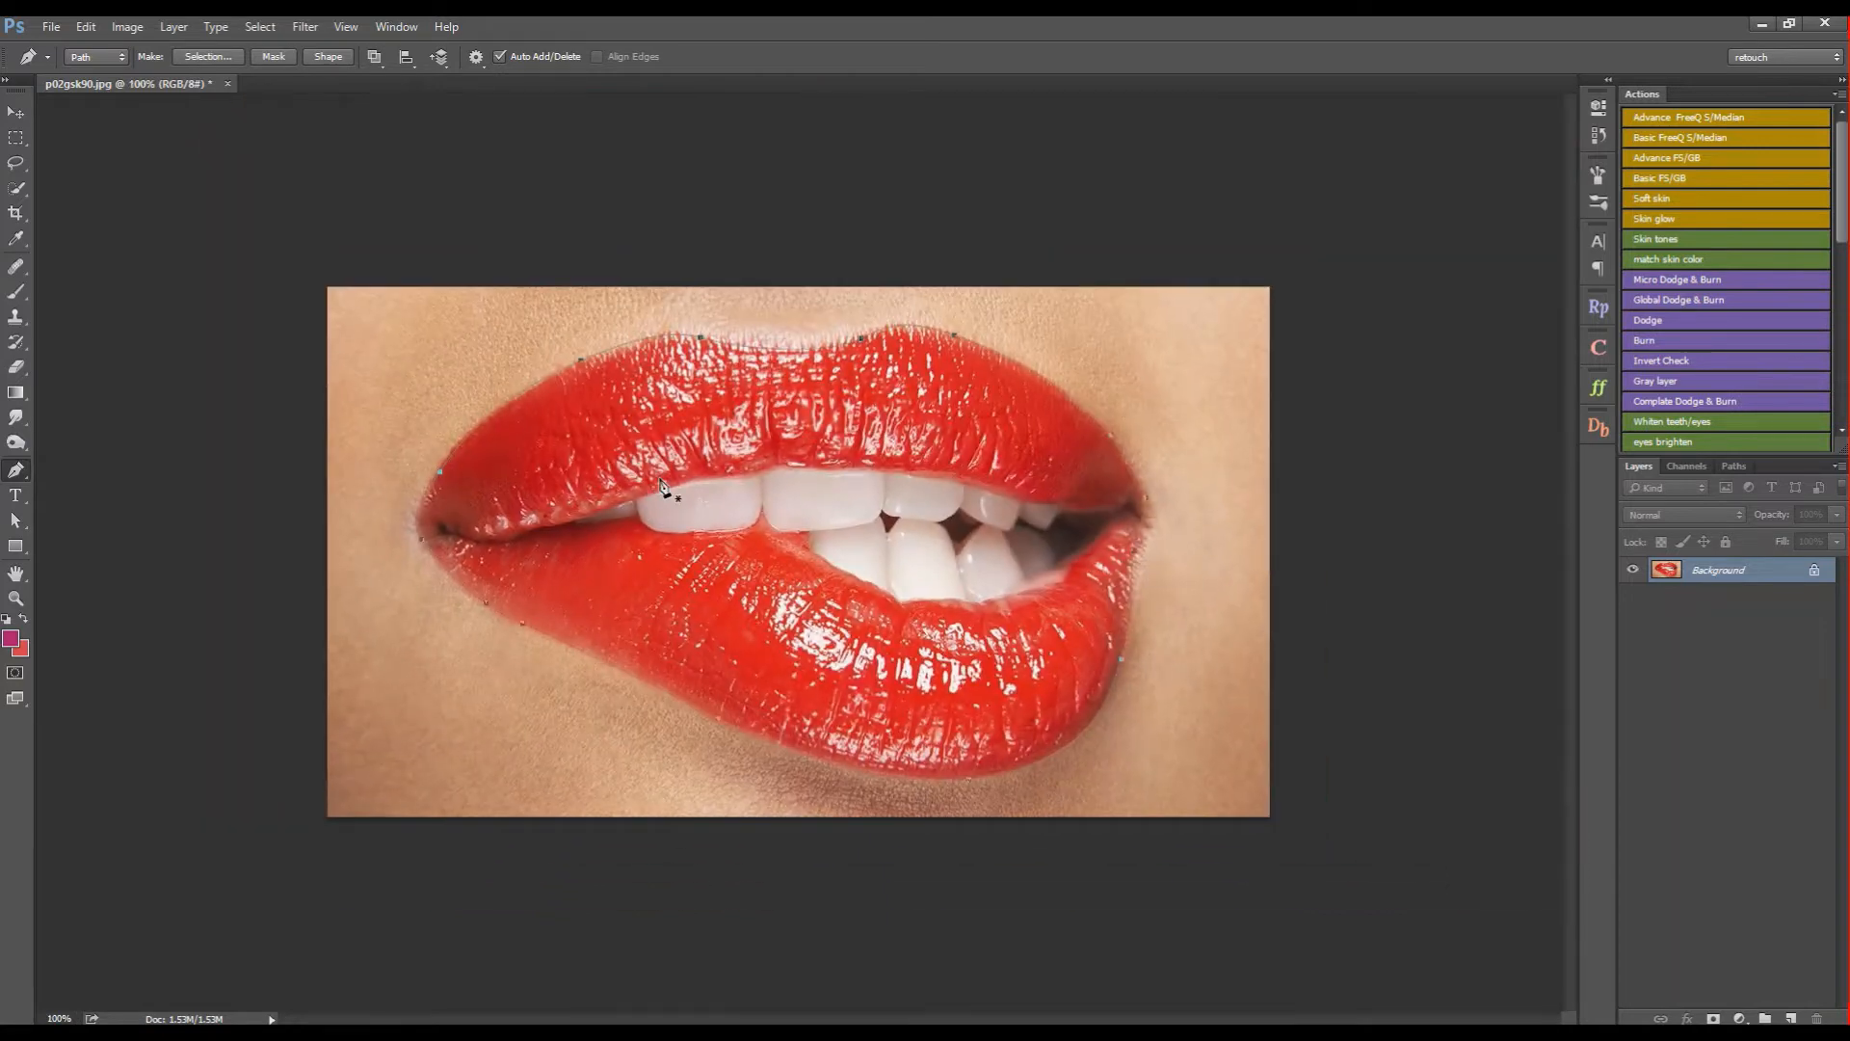
# Step: Start a second Pen path inside the right mouth corner and trace the lower lip's inner edge toward the lower teeth
pyautogui.press('z')
pyautogui.moveTo(1118, 577); pyautogui.dragTo(1154, 578)
pyautogui.press('p')
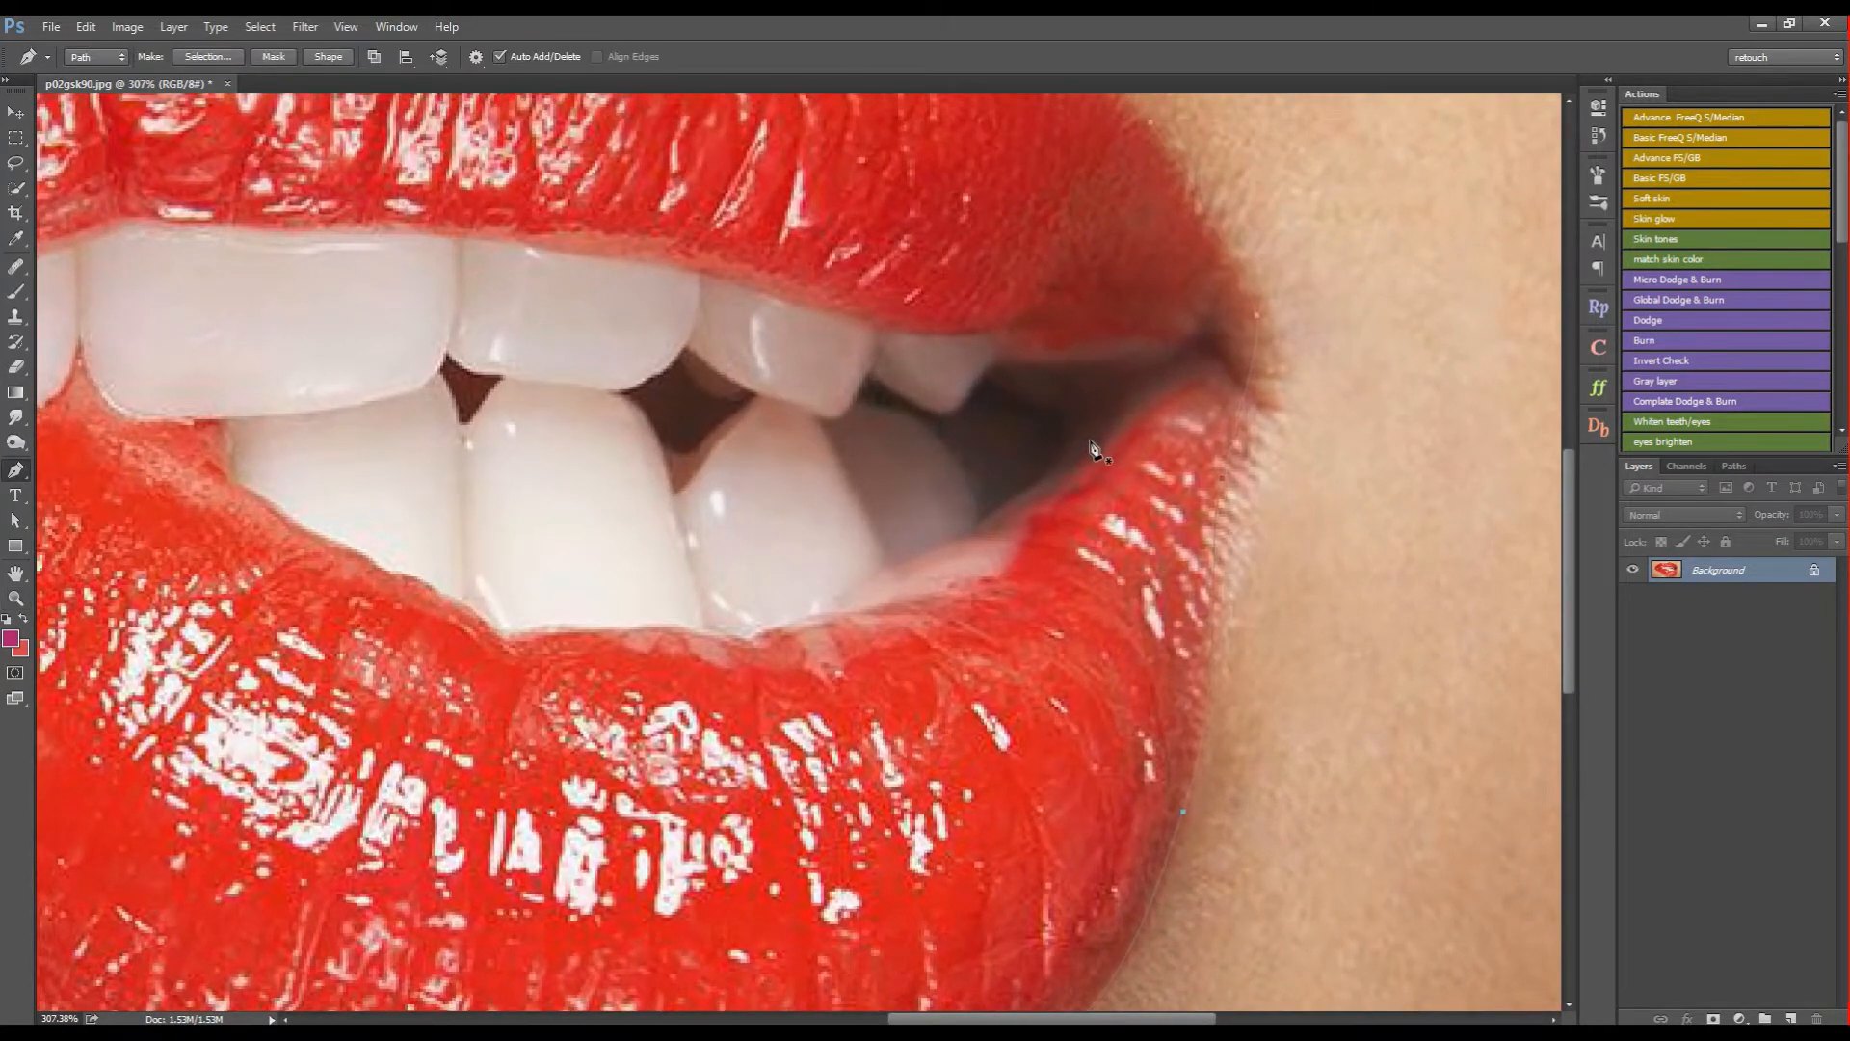
pyautogui.click(1078, 428)
pyautogui.moveTo(1016, 496); pyautogui.dragTo(971, 550)
pyautogui.press('space')
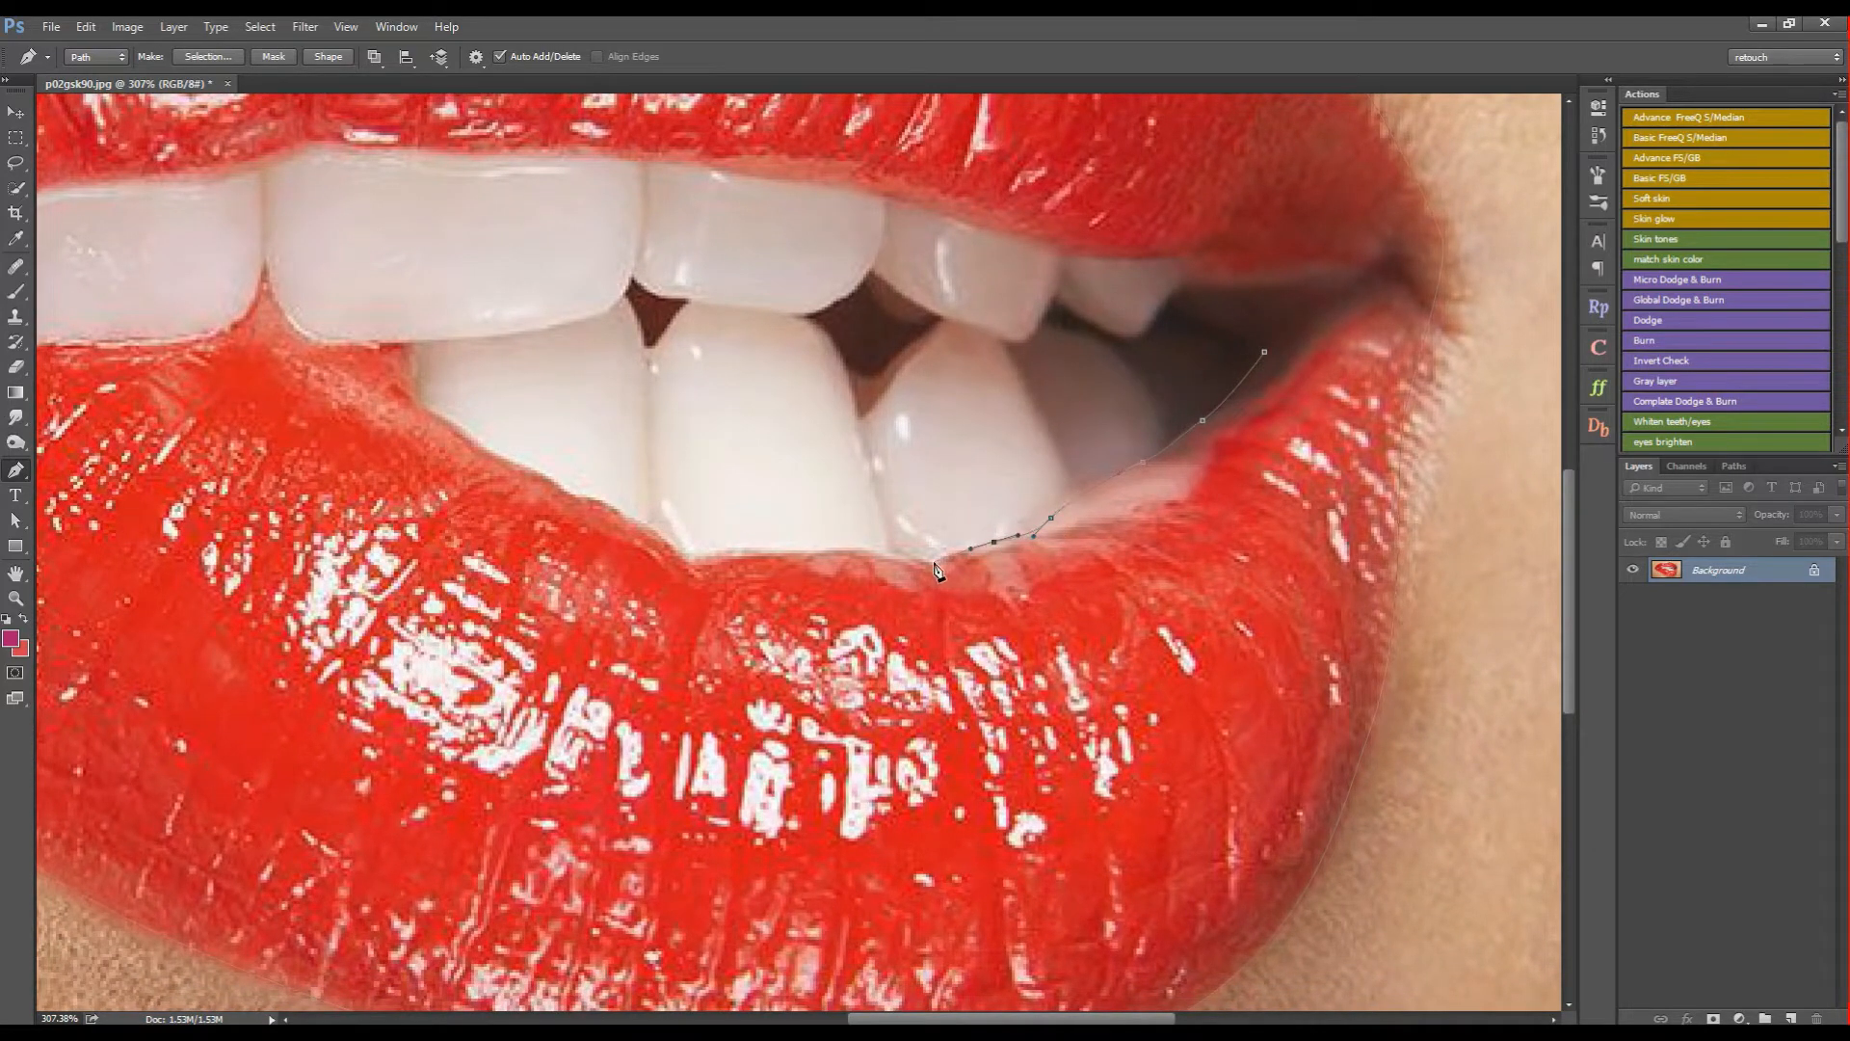
# Step: Trace the lower lip's inner edge beneath the lower teeth up to a corner point between the two upper front teeth
pyautogui.moveTo(804, 556); pyautogui.dragTo(908, 619)
pyautogui.hotkey('ctrl', 'z')
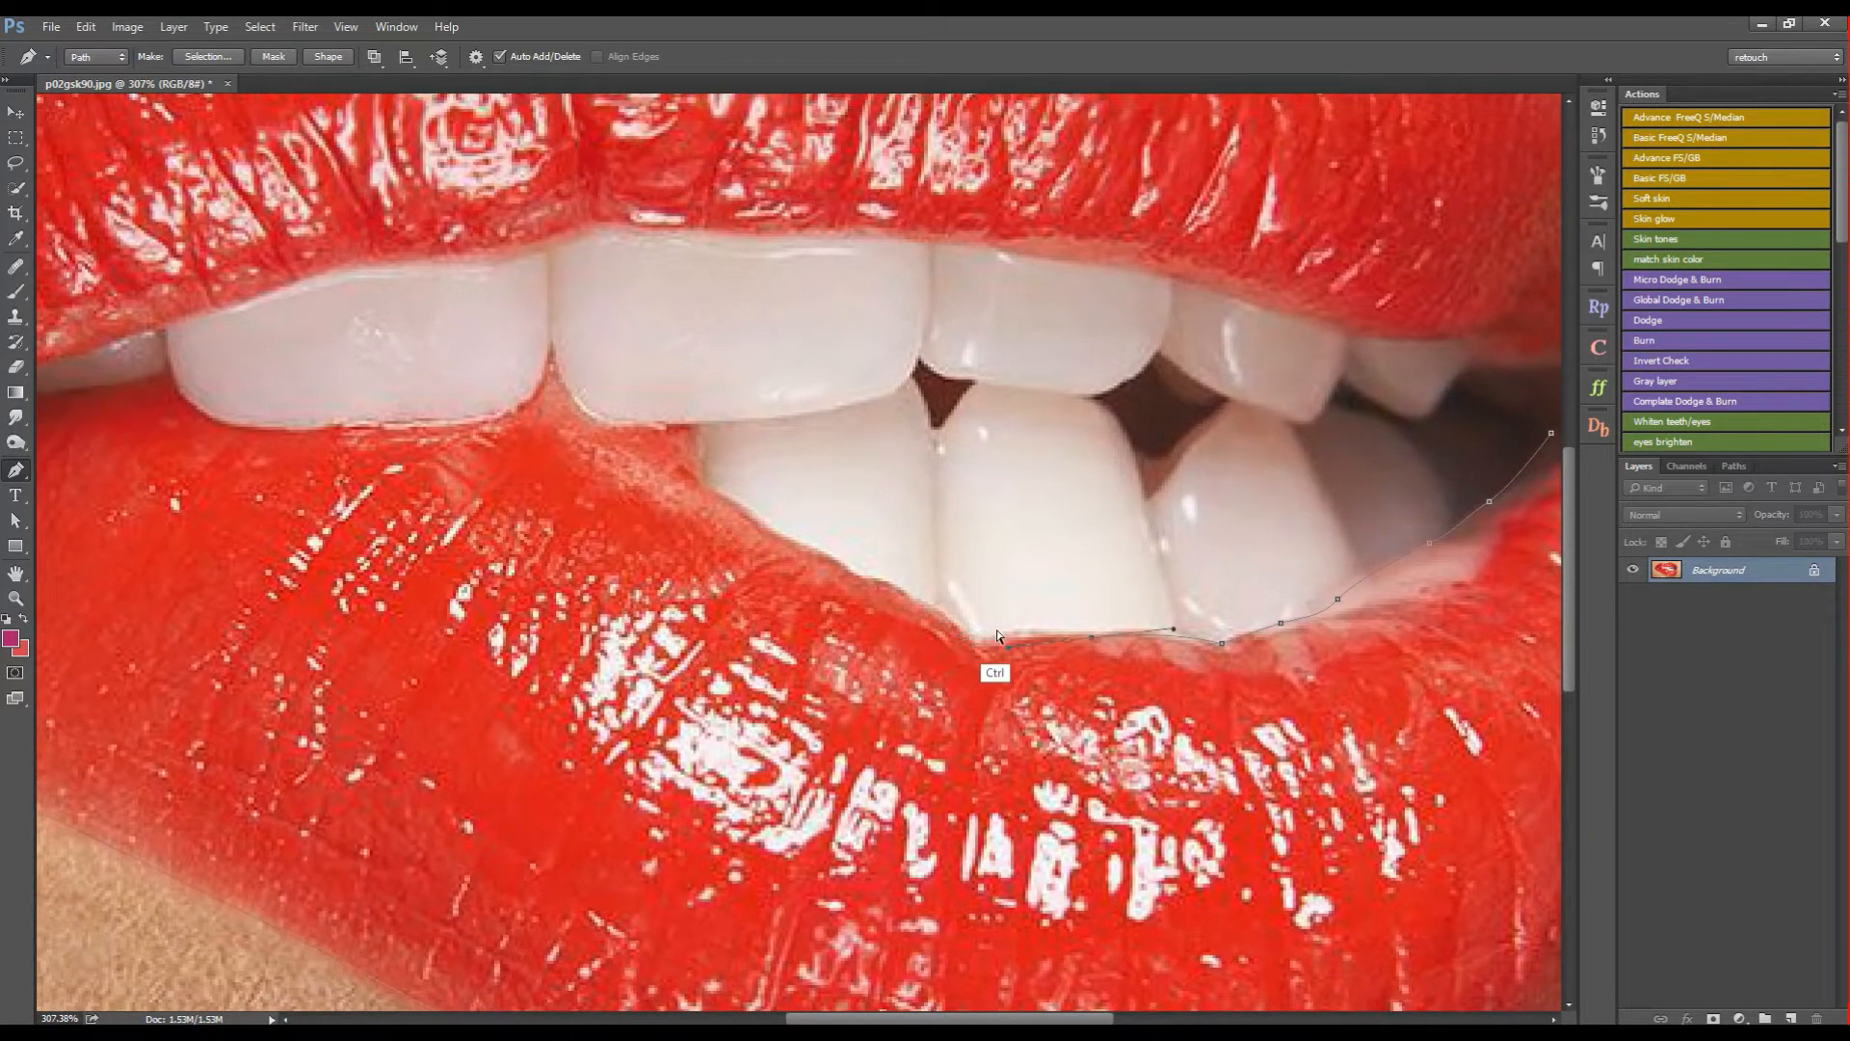
pyautogui.hotkey('ctrl', 'alt', 'z')
pyautogui.click(966, 637)
pyautogui.moveTo(914, 596); pyautogui.dragTo(846, 495)
pyautogui.click(697, 423)
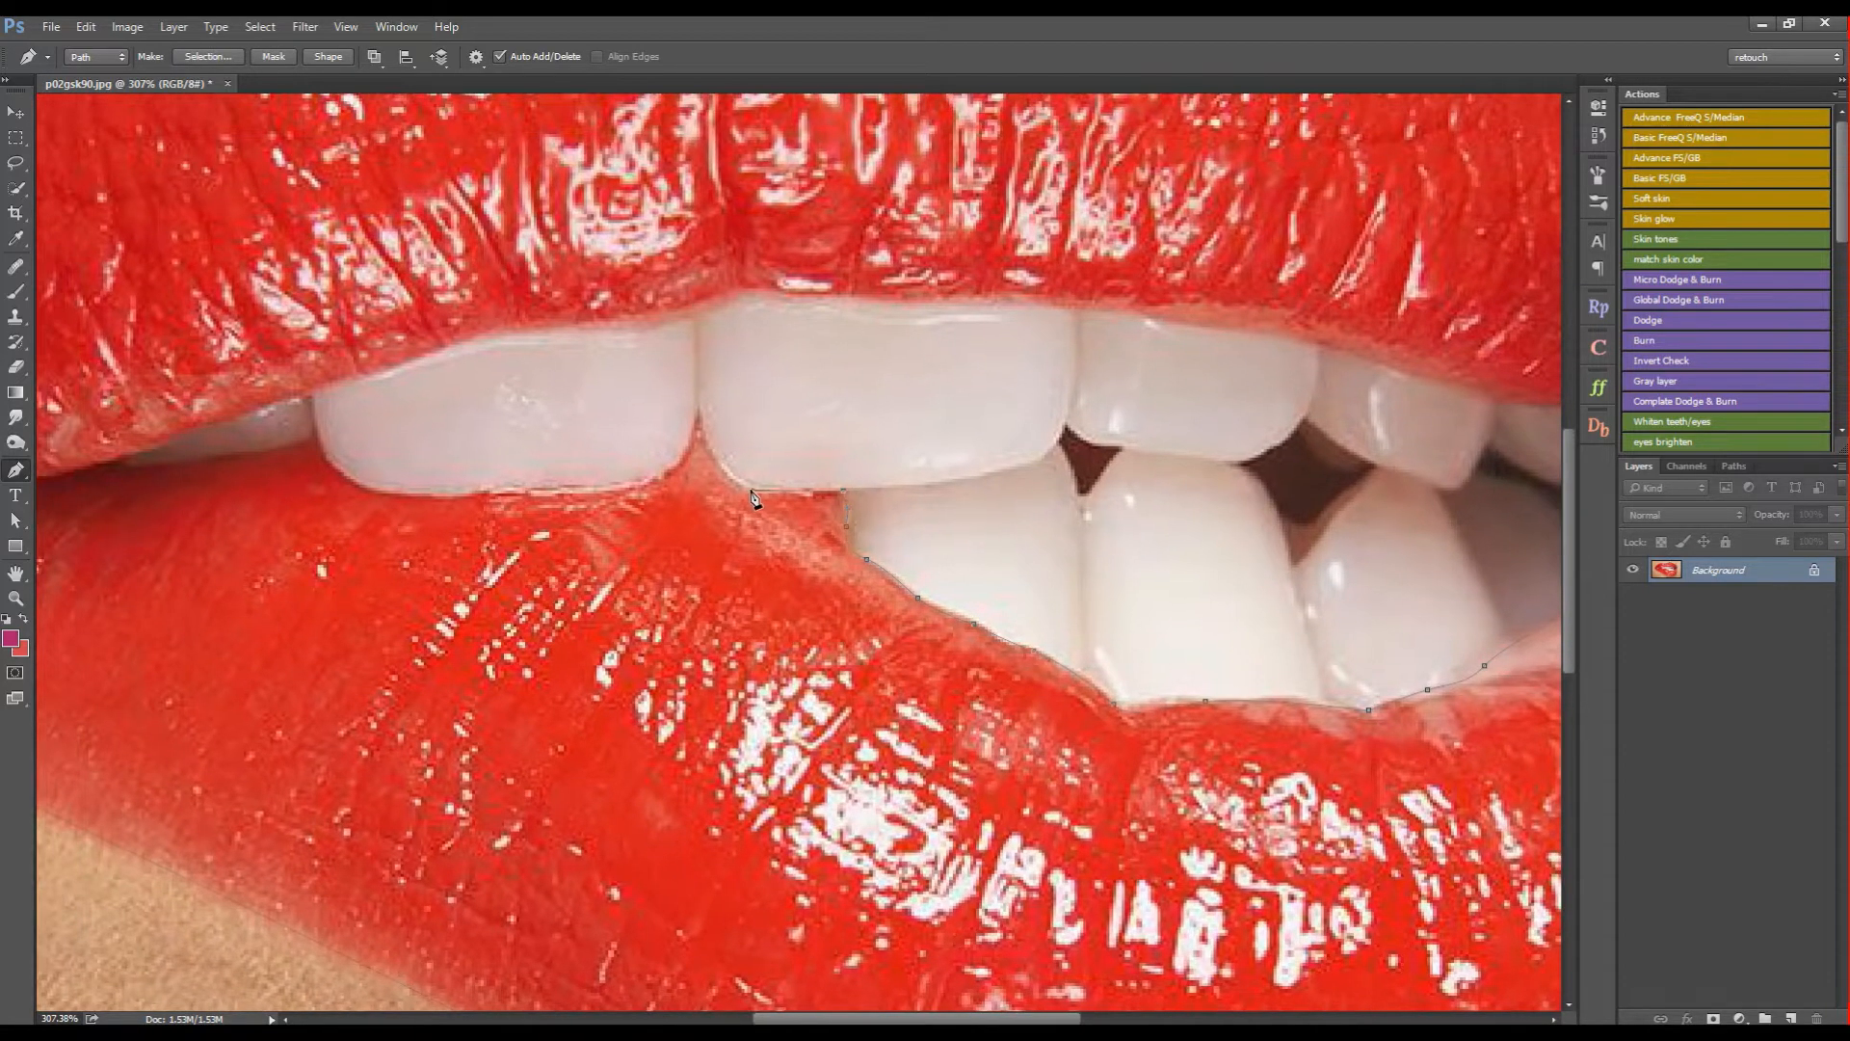
pyautogui.keyDown('alt'); pyautogui.click(698, 414); pyautogui.keyUp('alt')
# Step: Trace the path along the bottom and left side of the left upper front tooth, ending in a corner point
pyautogui.moveTo(656, 477); pyautogui.dragTo(897, 478)
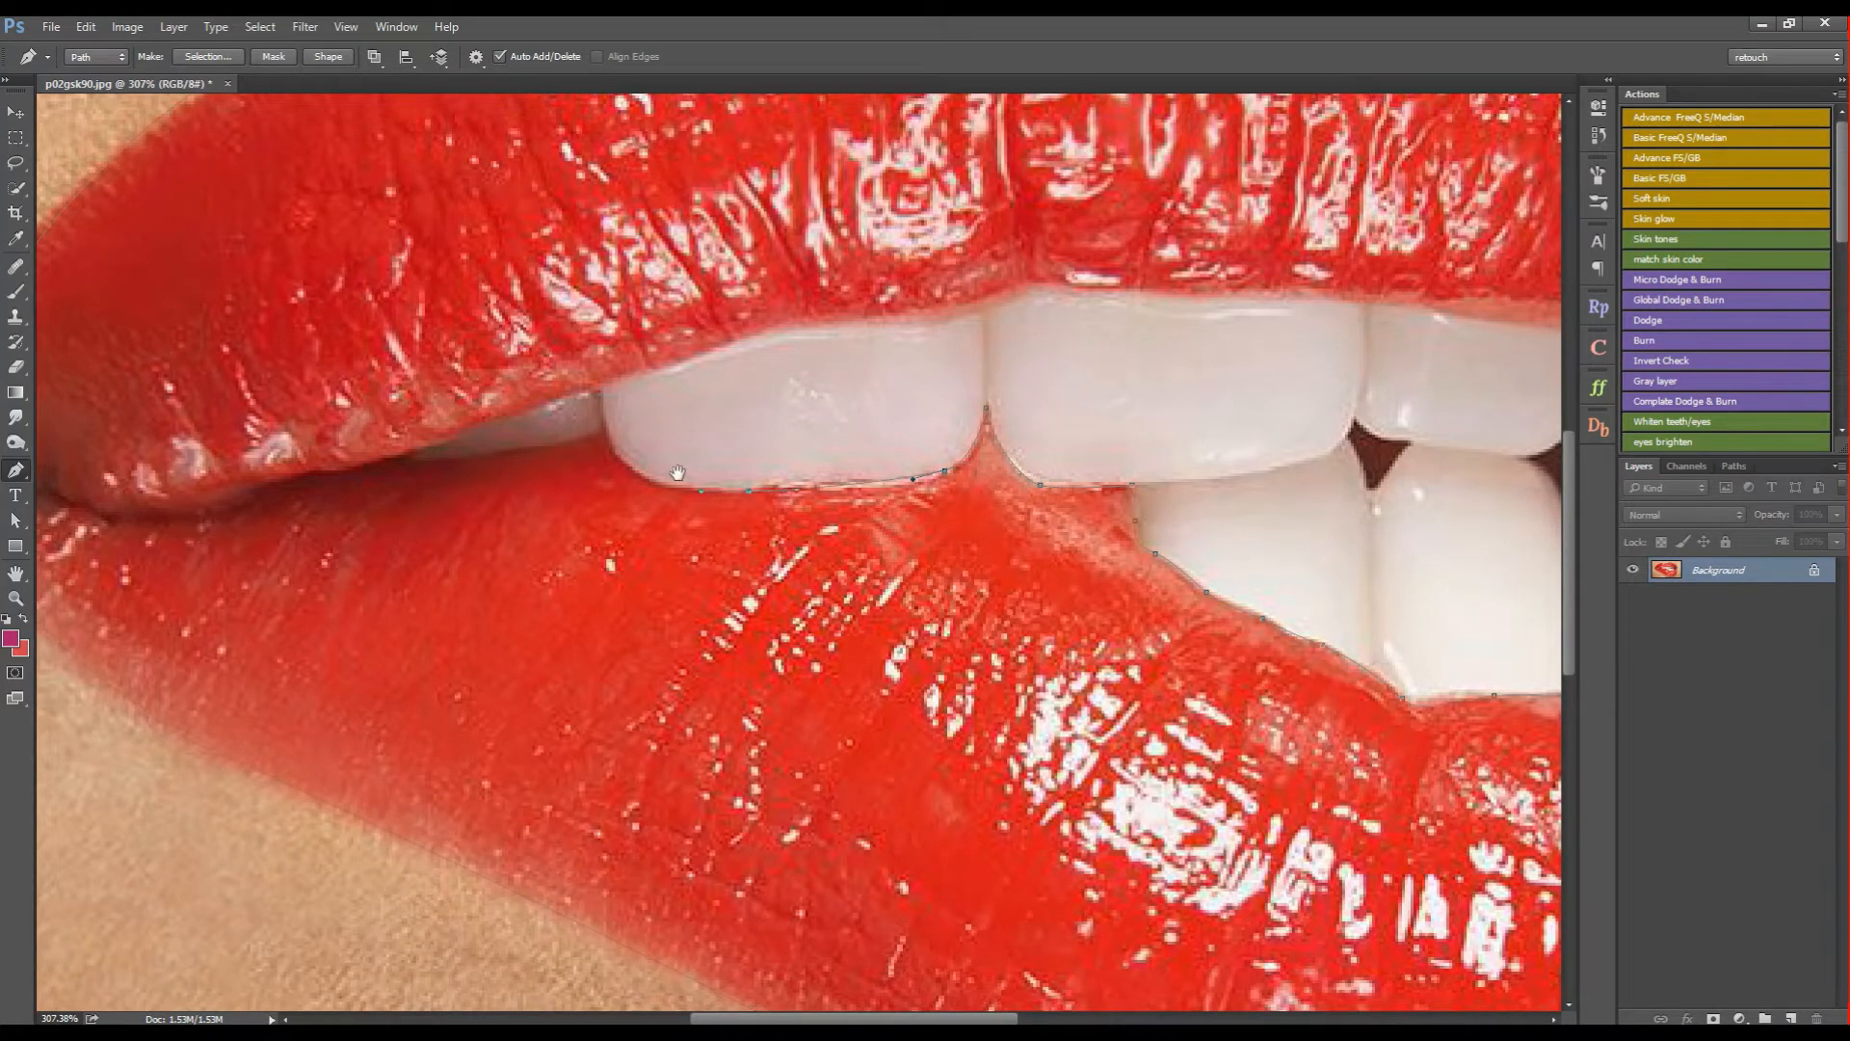
pyautogui.moveTo(612, 451); pyautogui.dragTo(693, 546)
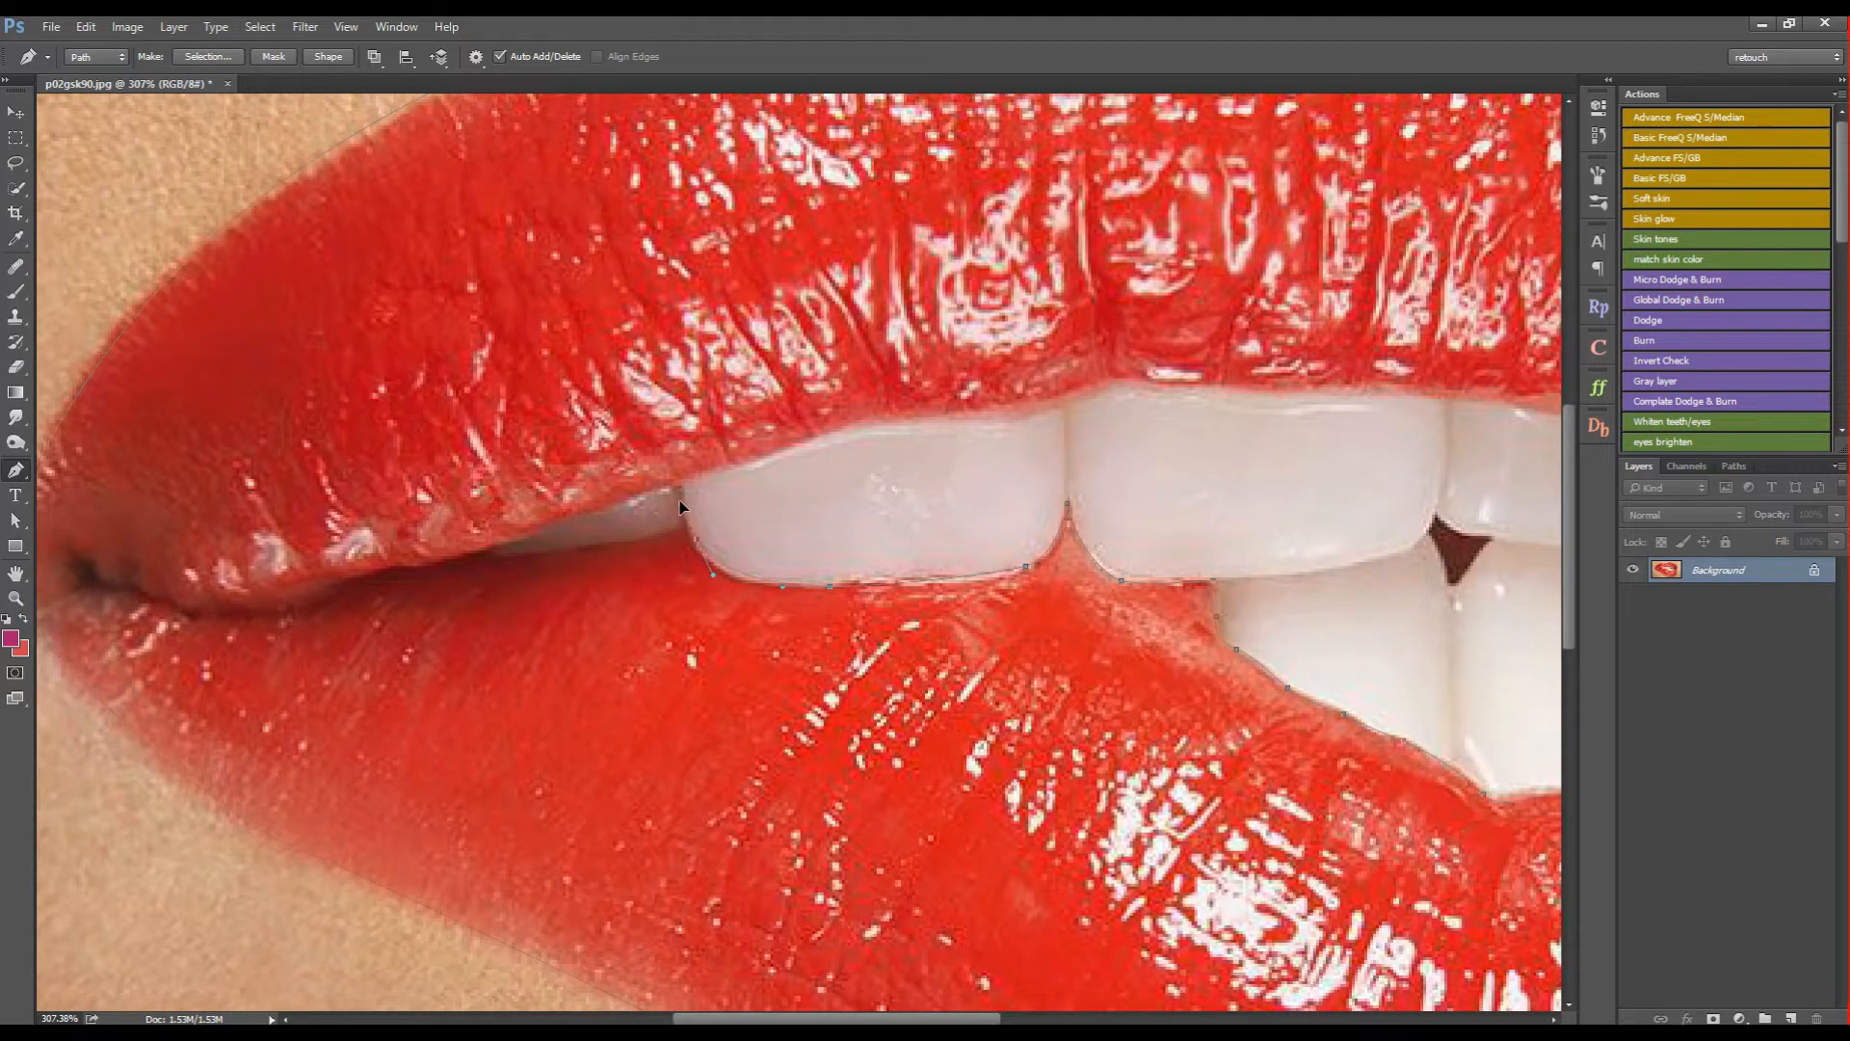
pyautogui.press('alt')
pyautogui.press('ctrl')
pyautogui.click(687, 521)
pyautogui.moveTo(683, 526); pyautogui.dragTo(769, 509)
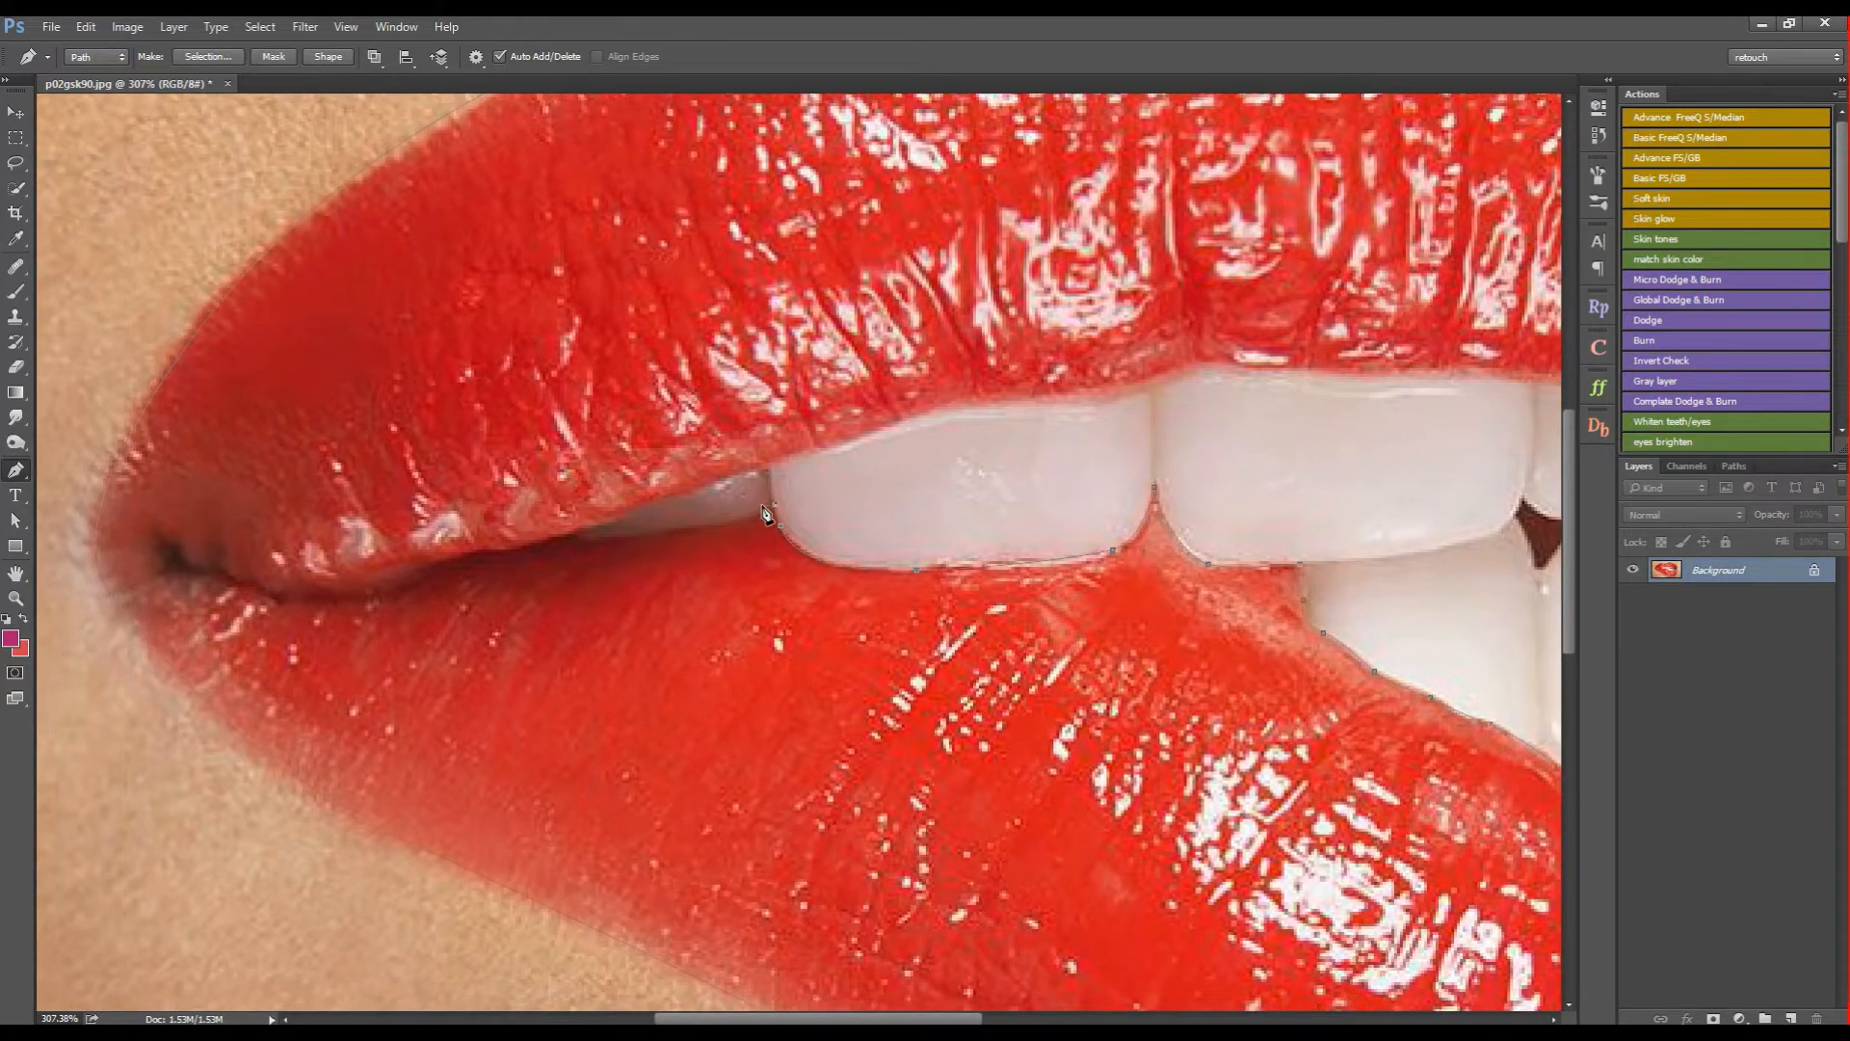
# Step: Trace under the small leftmost tooth to the narrow left end of the mouth opening
pyautogui.click(737, 521)
pyautogui.click(701, 525)
pyautogui.click(664, 531)
pyautogui.click(584, 541)
pyautogui.moveTo(570, 550); pyautogui.dragTo(685, 538)
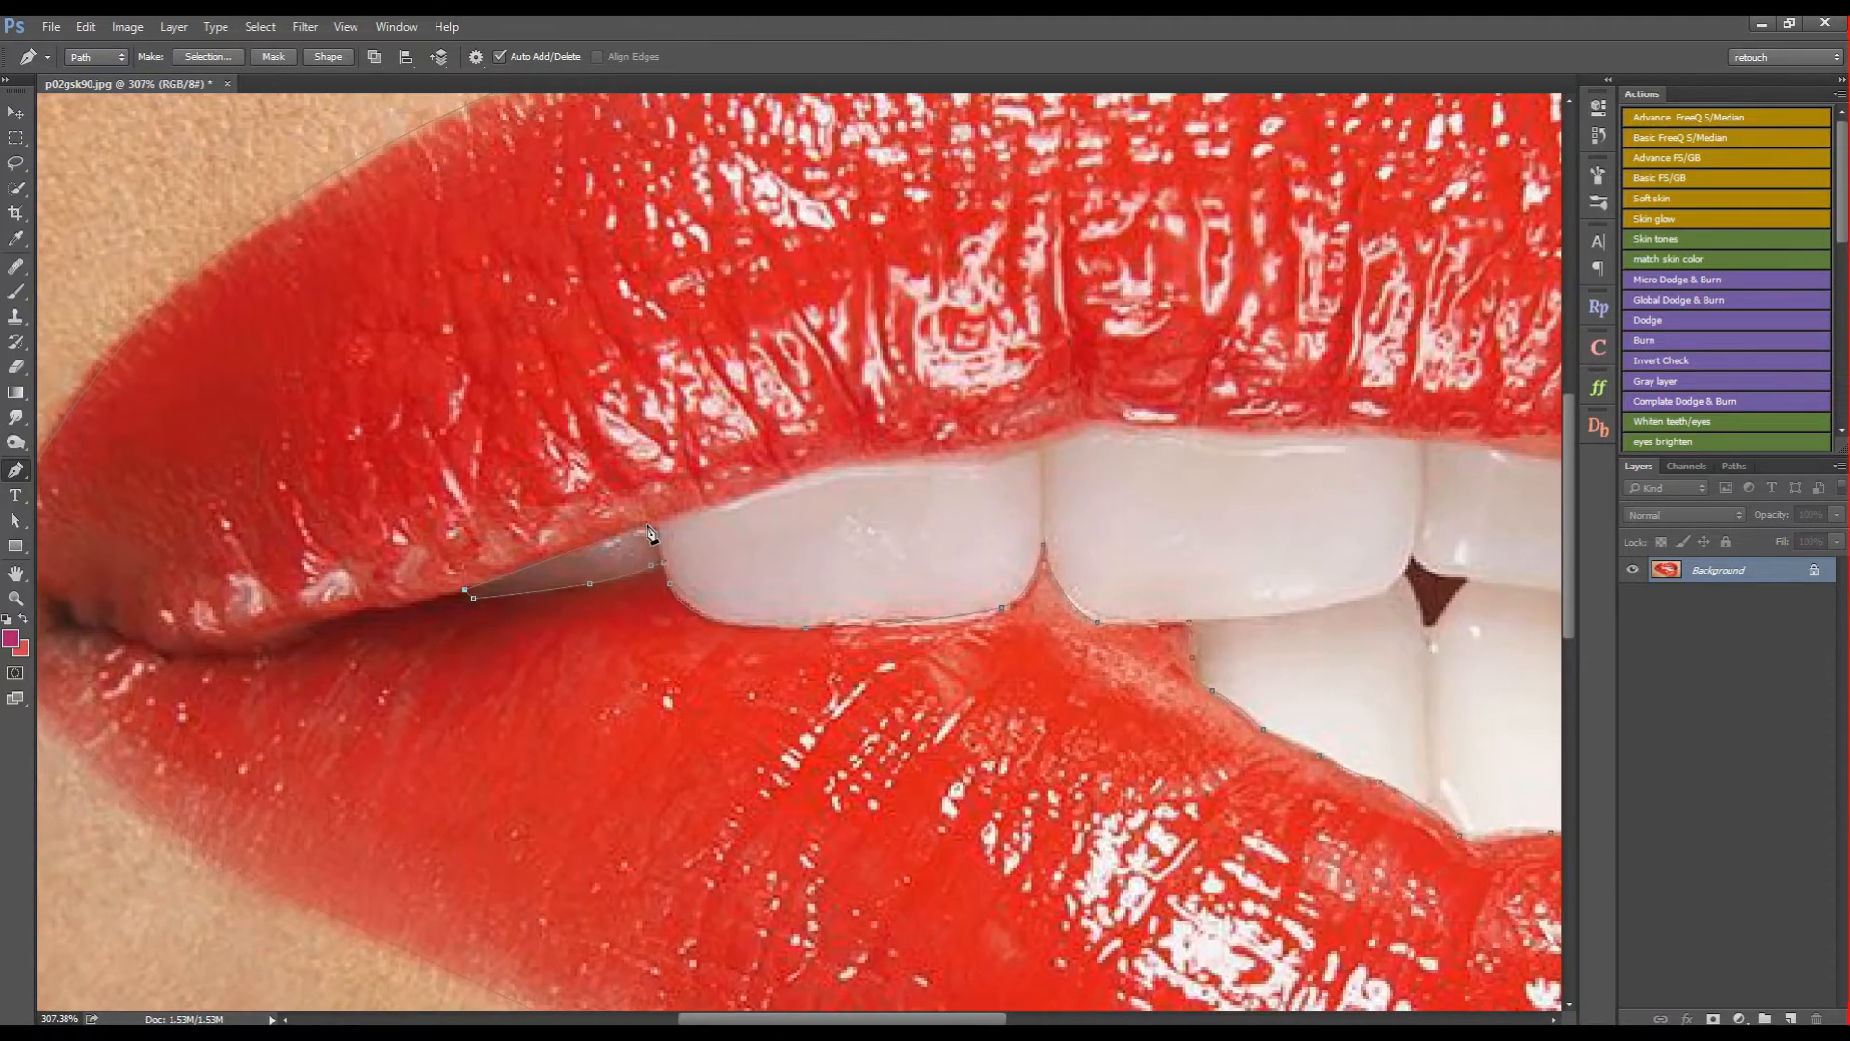
# Step: Trace the upper lip's inner edge along the tops of the upper teeth toward the right mouth corner
pyautogui.moveTo(792, 478); pyautogui.dragTo(902, 461)
pyautogui.moveTo(1111, 433); pyautogui.dragTo(772, 463)
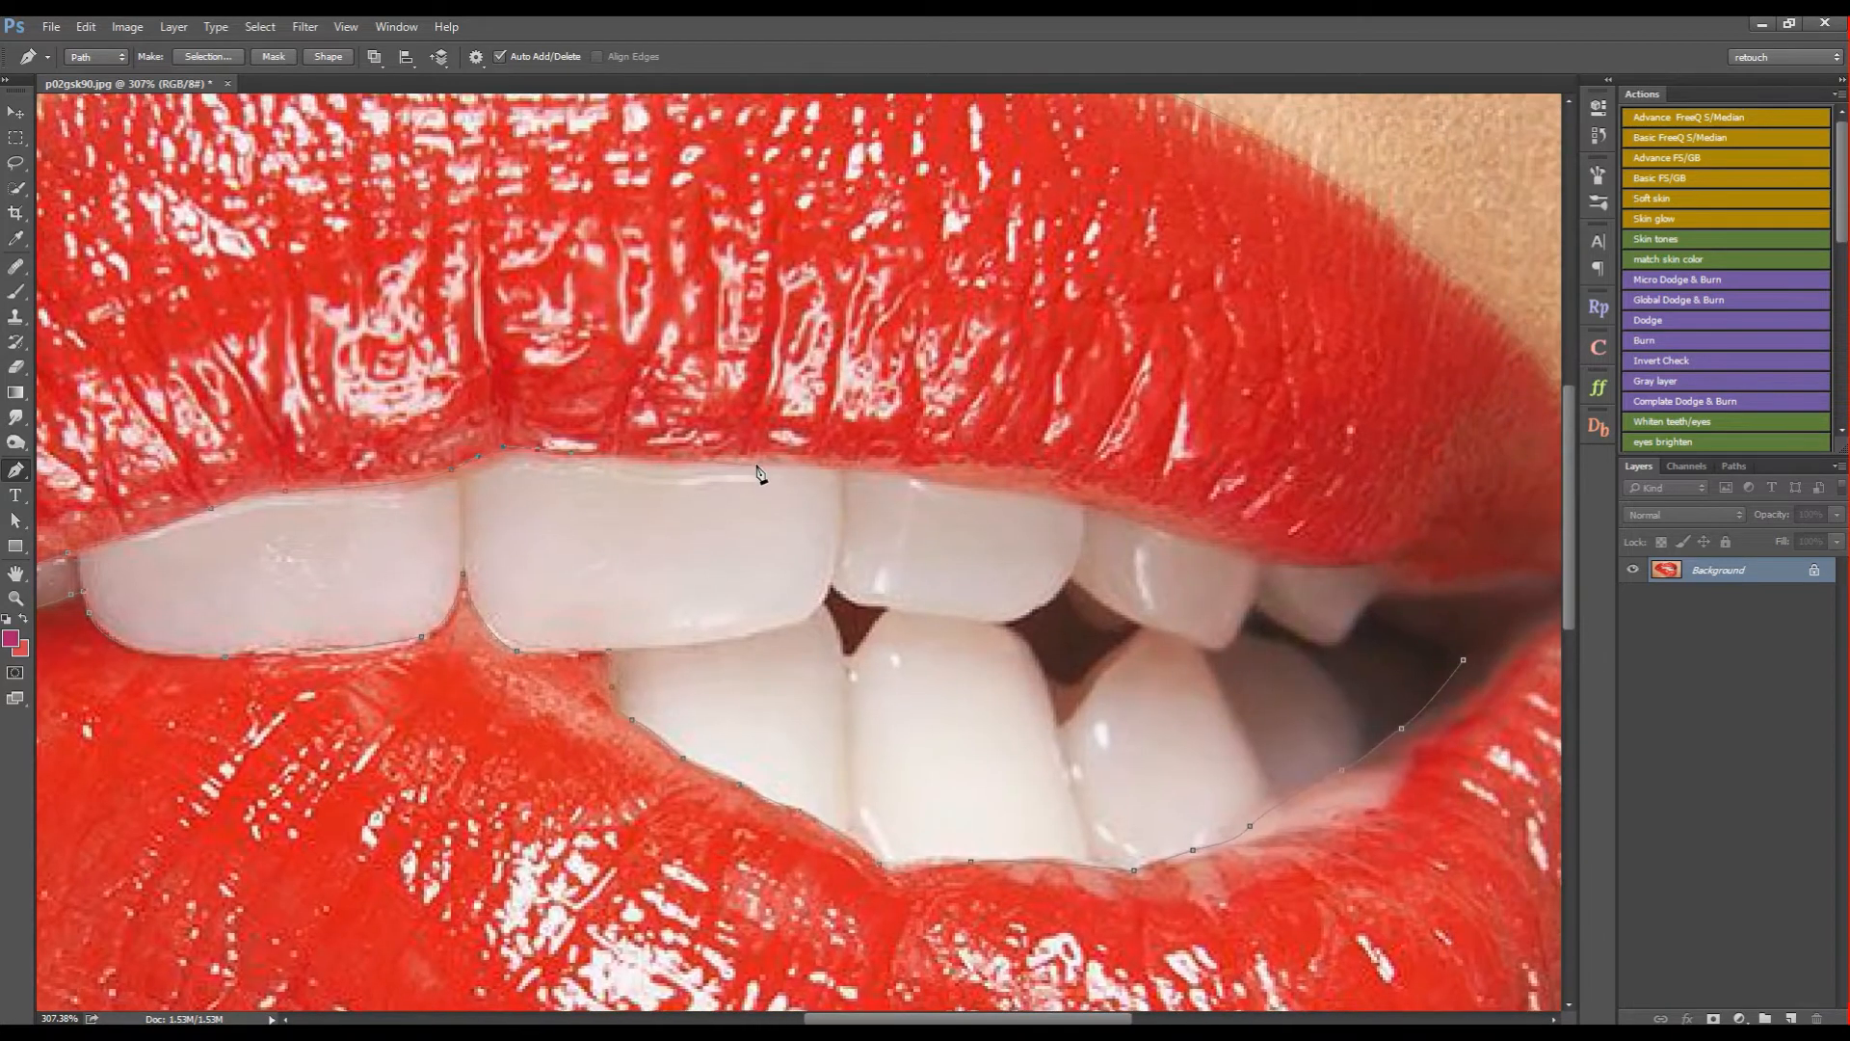
pyautogui.press('ctrl')
pyautogui.moveTo(963, 480); pyautogui.dragTo(1015, 495)
pyautogui.moveTo(1223, 547); pyautogui.dragTo(1072, 574)
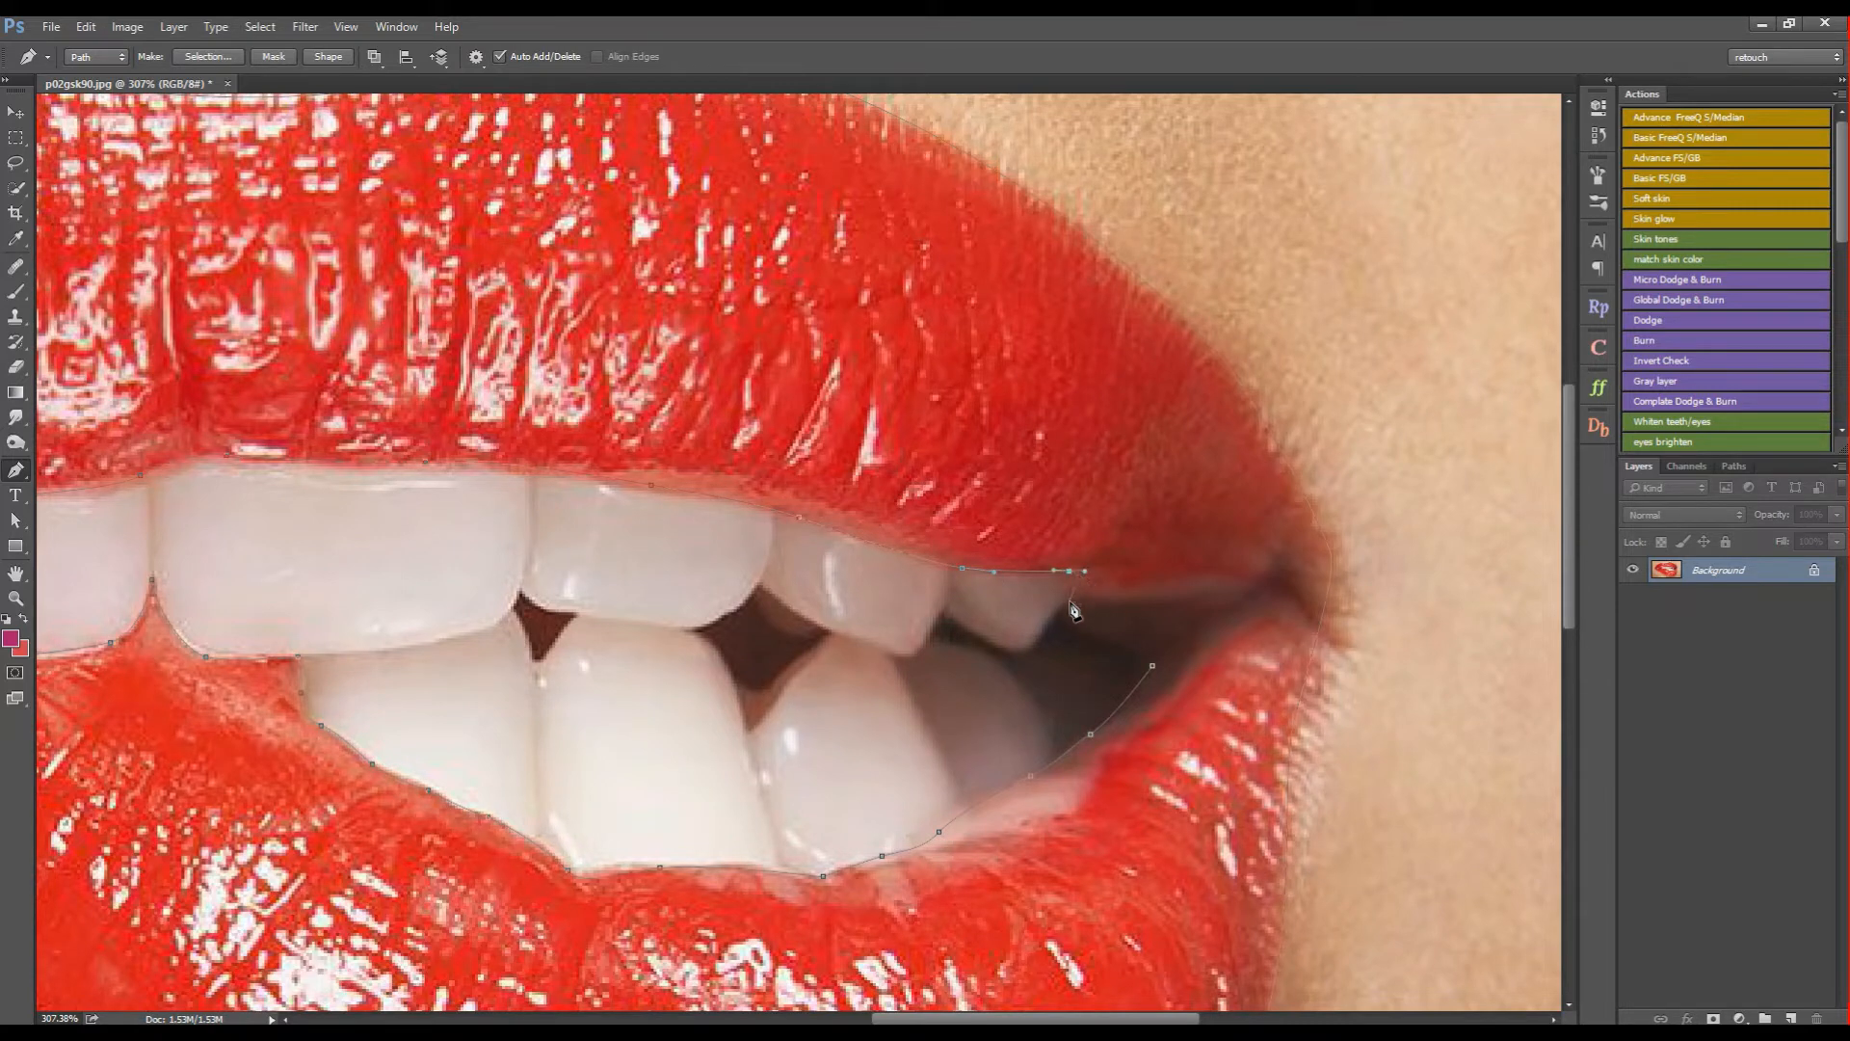
# Step: Complete the mouth-opening path by curving through the dark right corner and closing it on its starting anchor
pyautogui.press('alt')
pyautogui.keyDown('alt'); pyautogui.click(1069, 571); pyautogui.keyUp('alt')
pyautogui.moveTo(1140, 621); pyautogui.dragTo(1175, 636)
pyautogui.click(1152, 666)
pyautogui.press('z')
pyautogui.moveTo(1159, 564); pyautogui.dragTo(1072, 561)
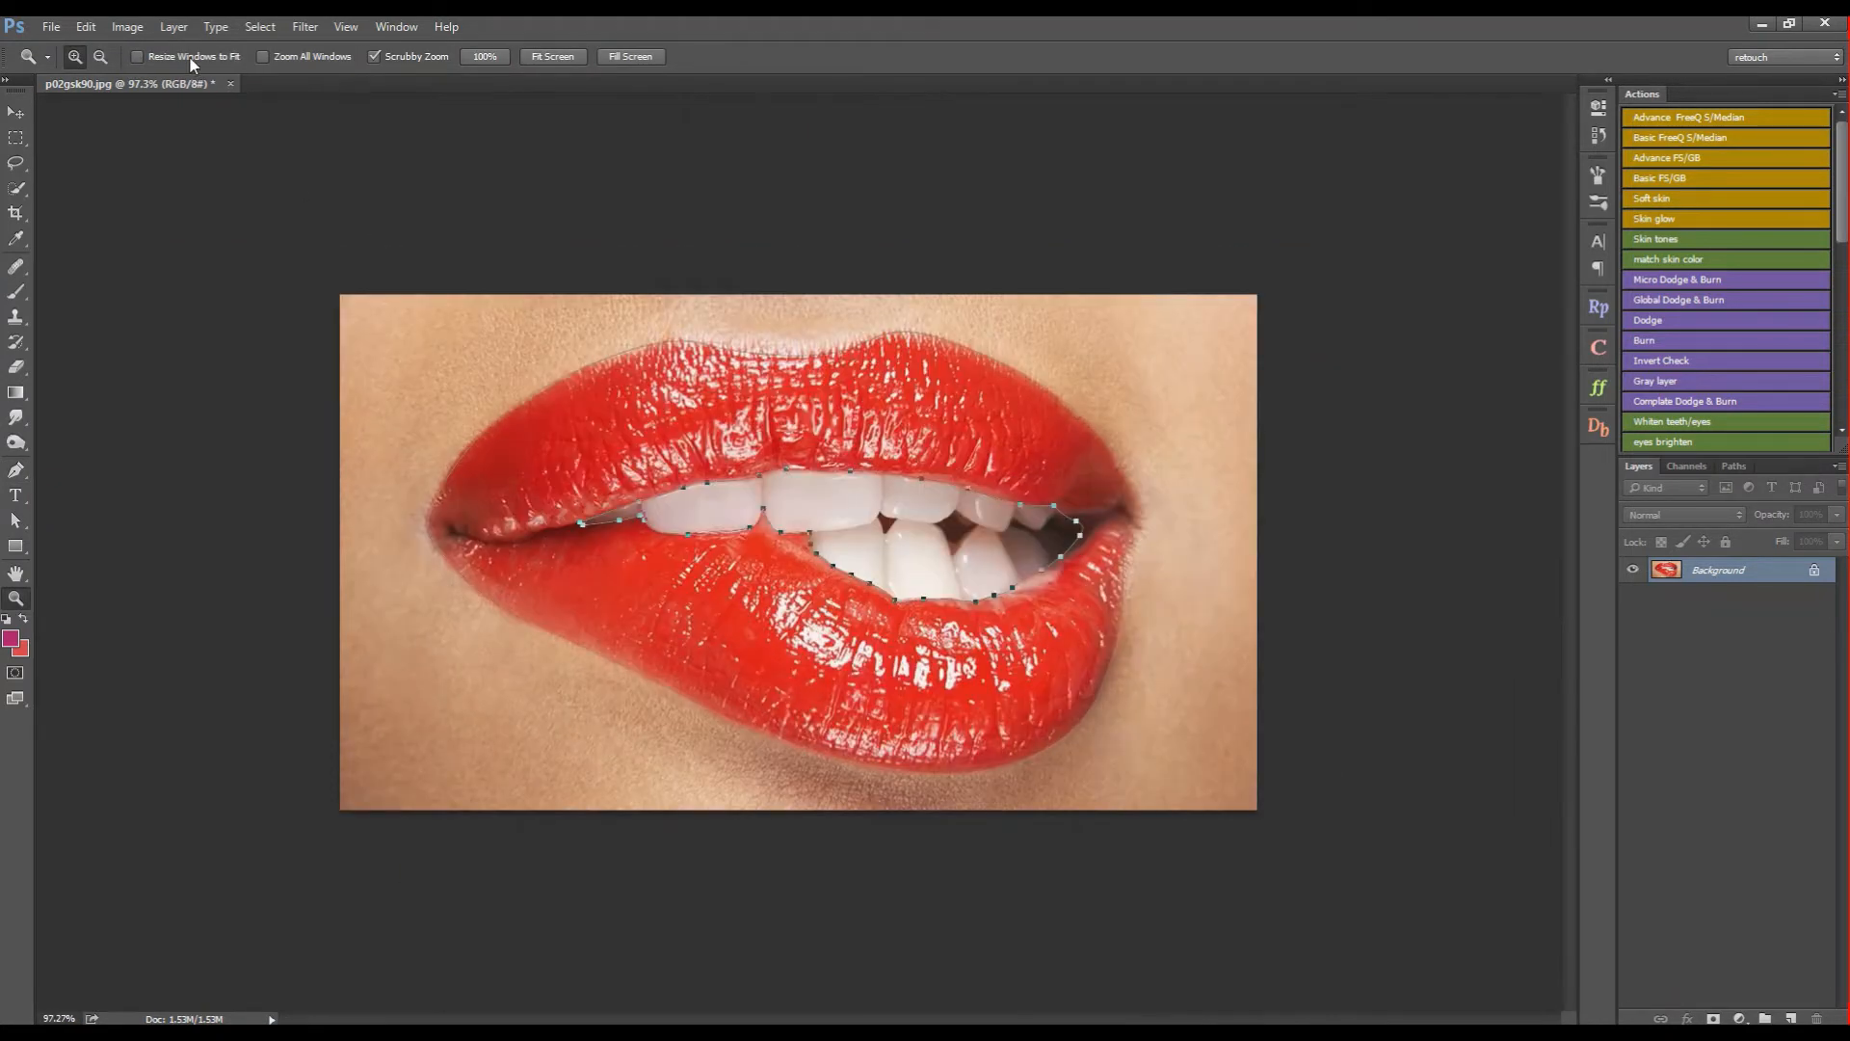
# Step: Merge the outer lip outline and the mouth-opening path with Merge Shape Components
pyautogui.click(16, 471)
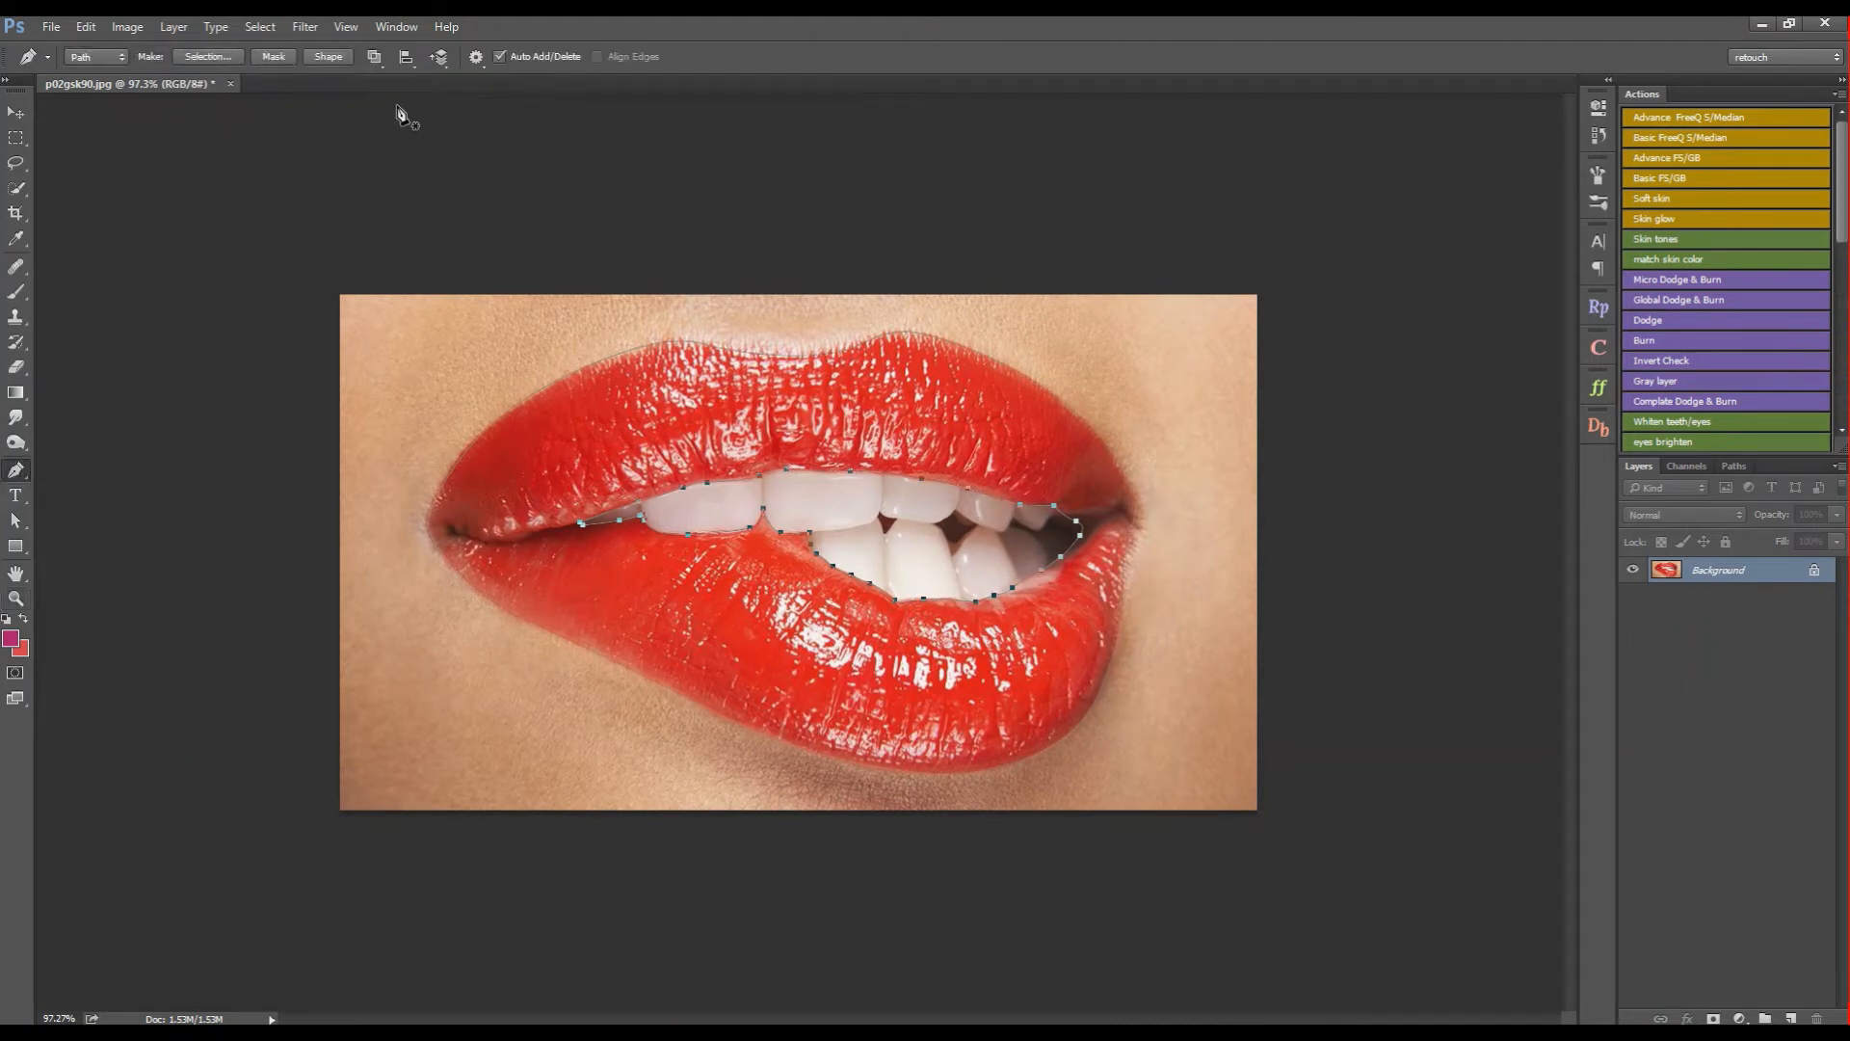
pyautogui.click(374, 60)
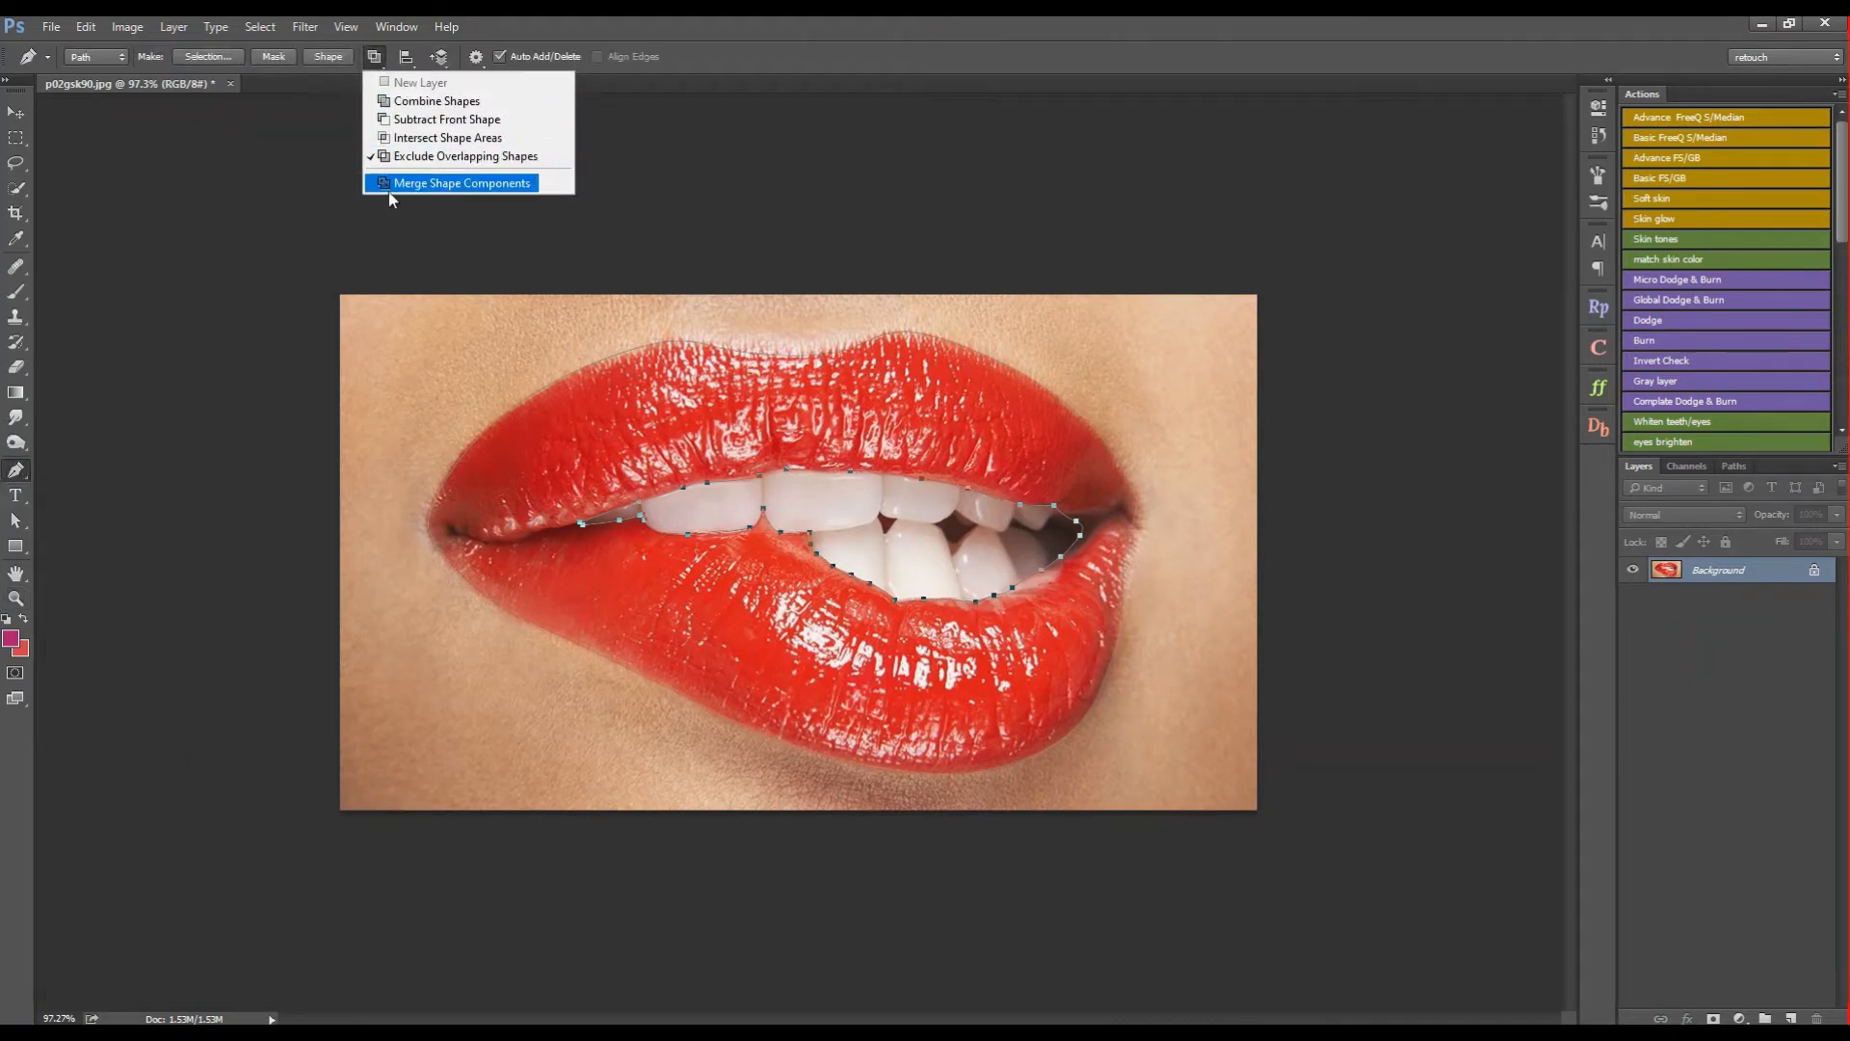
pyautogui.click(437, 181)
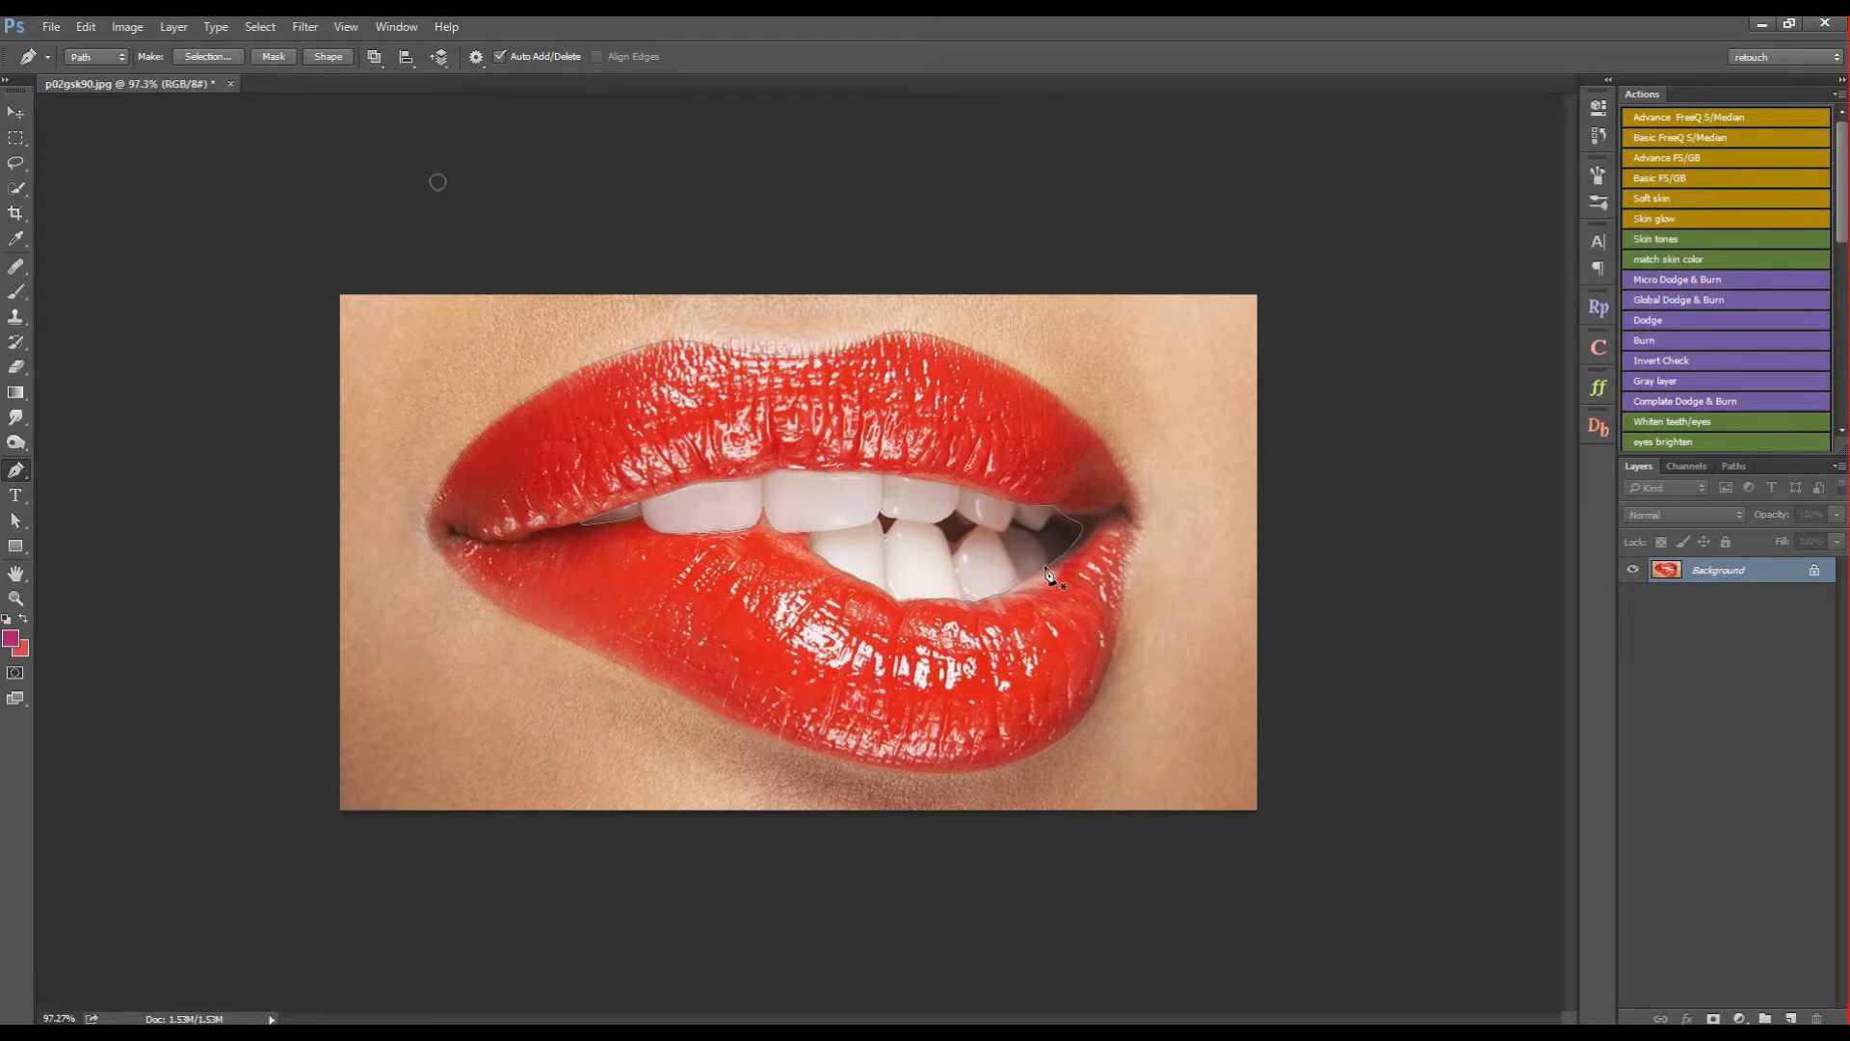
pyautogui.click(258, 28)
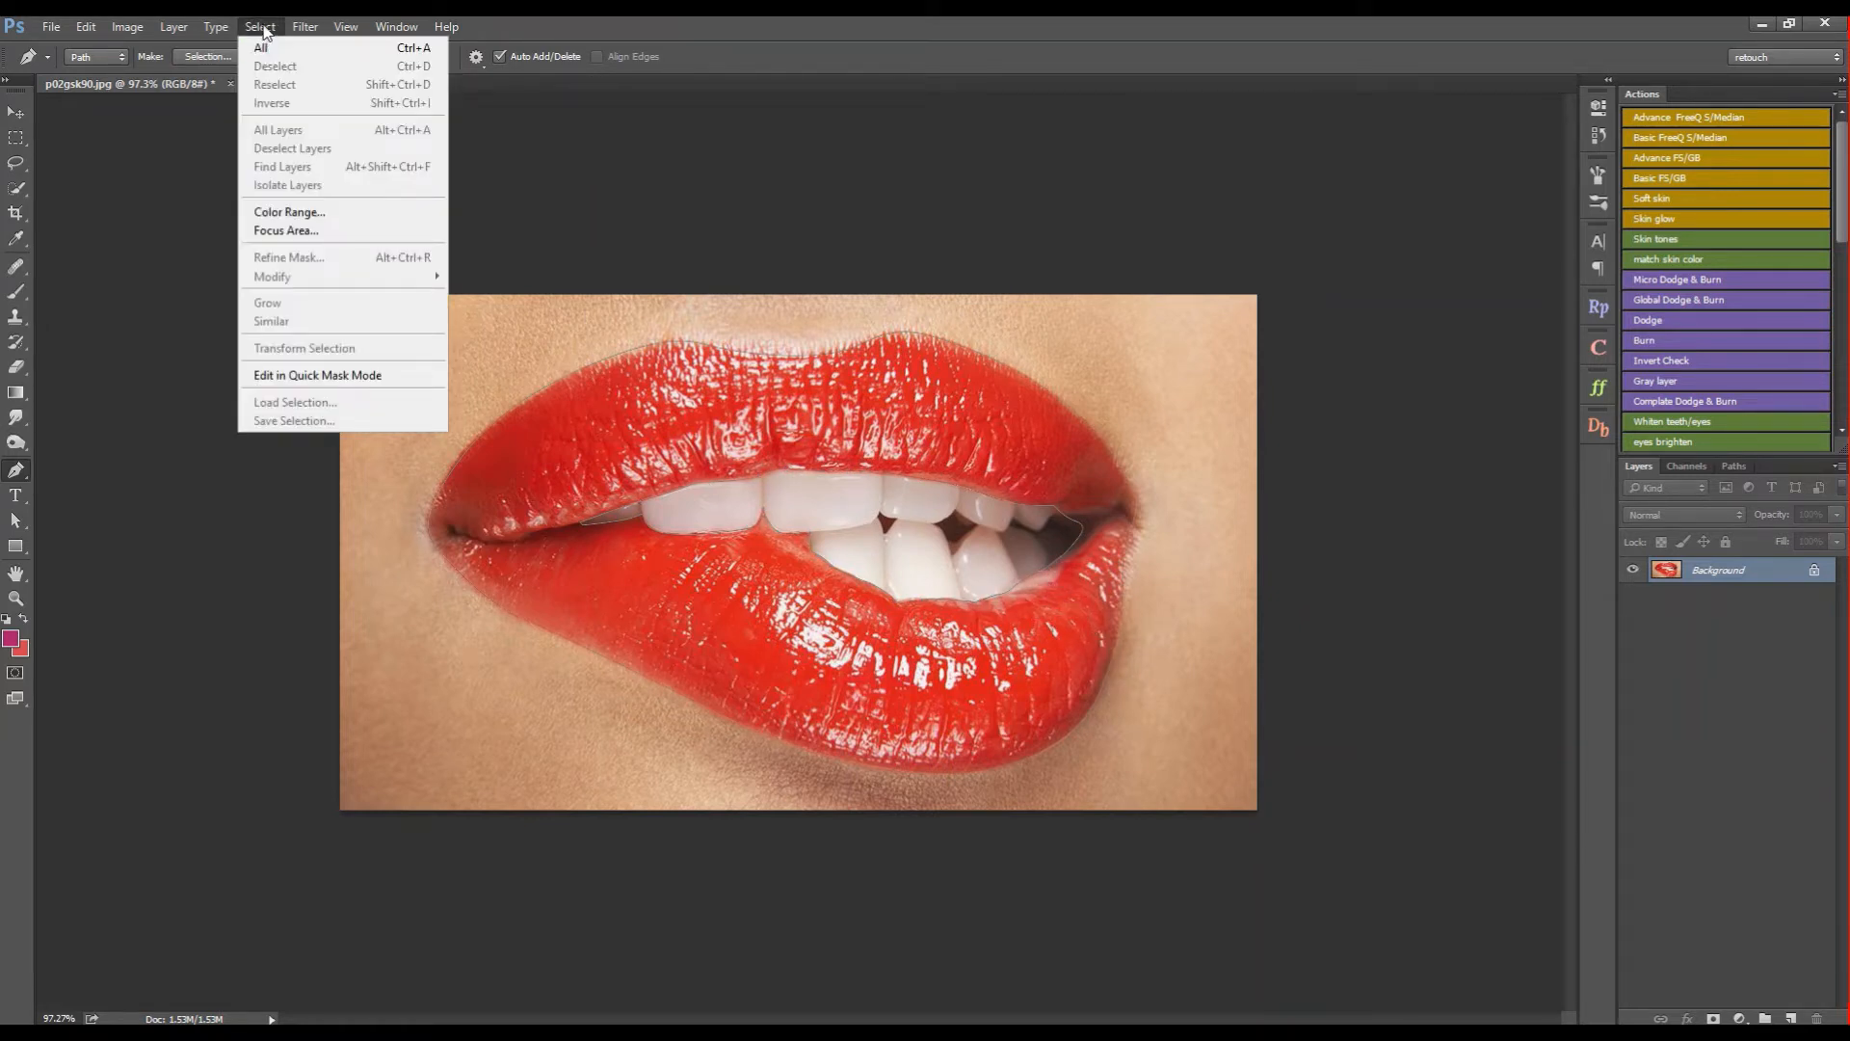
pyautogui.click(264, 26)
pyautogui.click(265, 29)
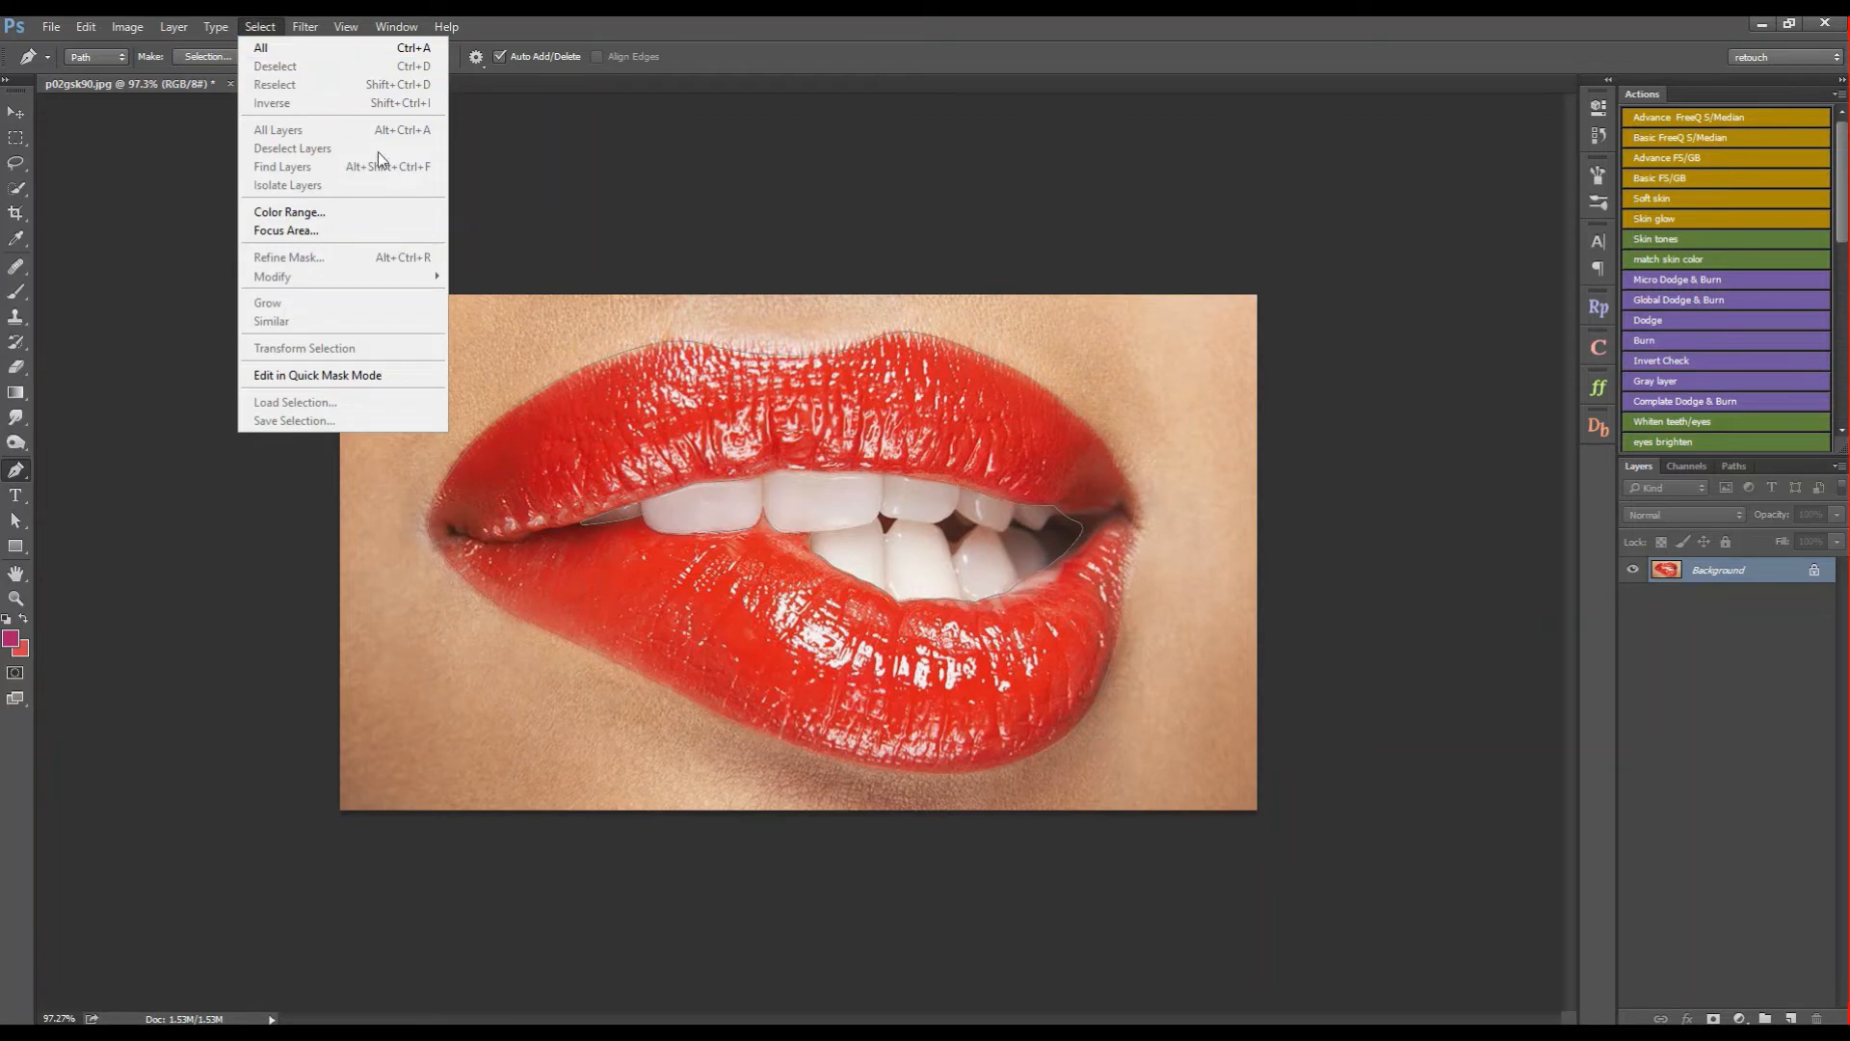
# Step: Make a new selection from the Work Path with a feather radius of 1 pixel
pyautogui.click(1738, 468)
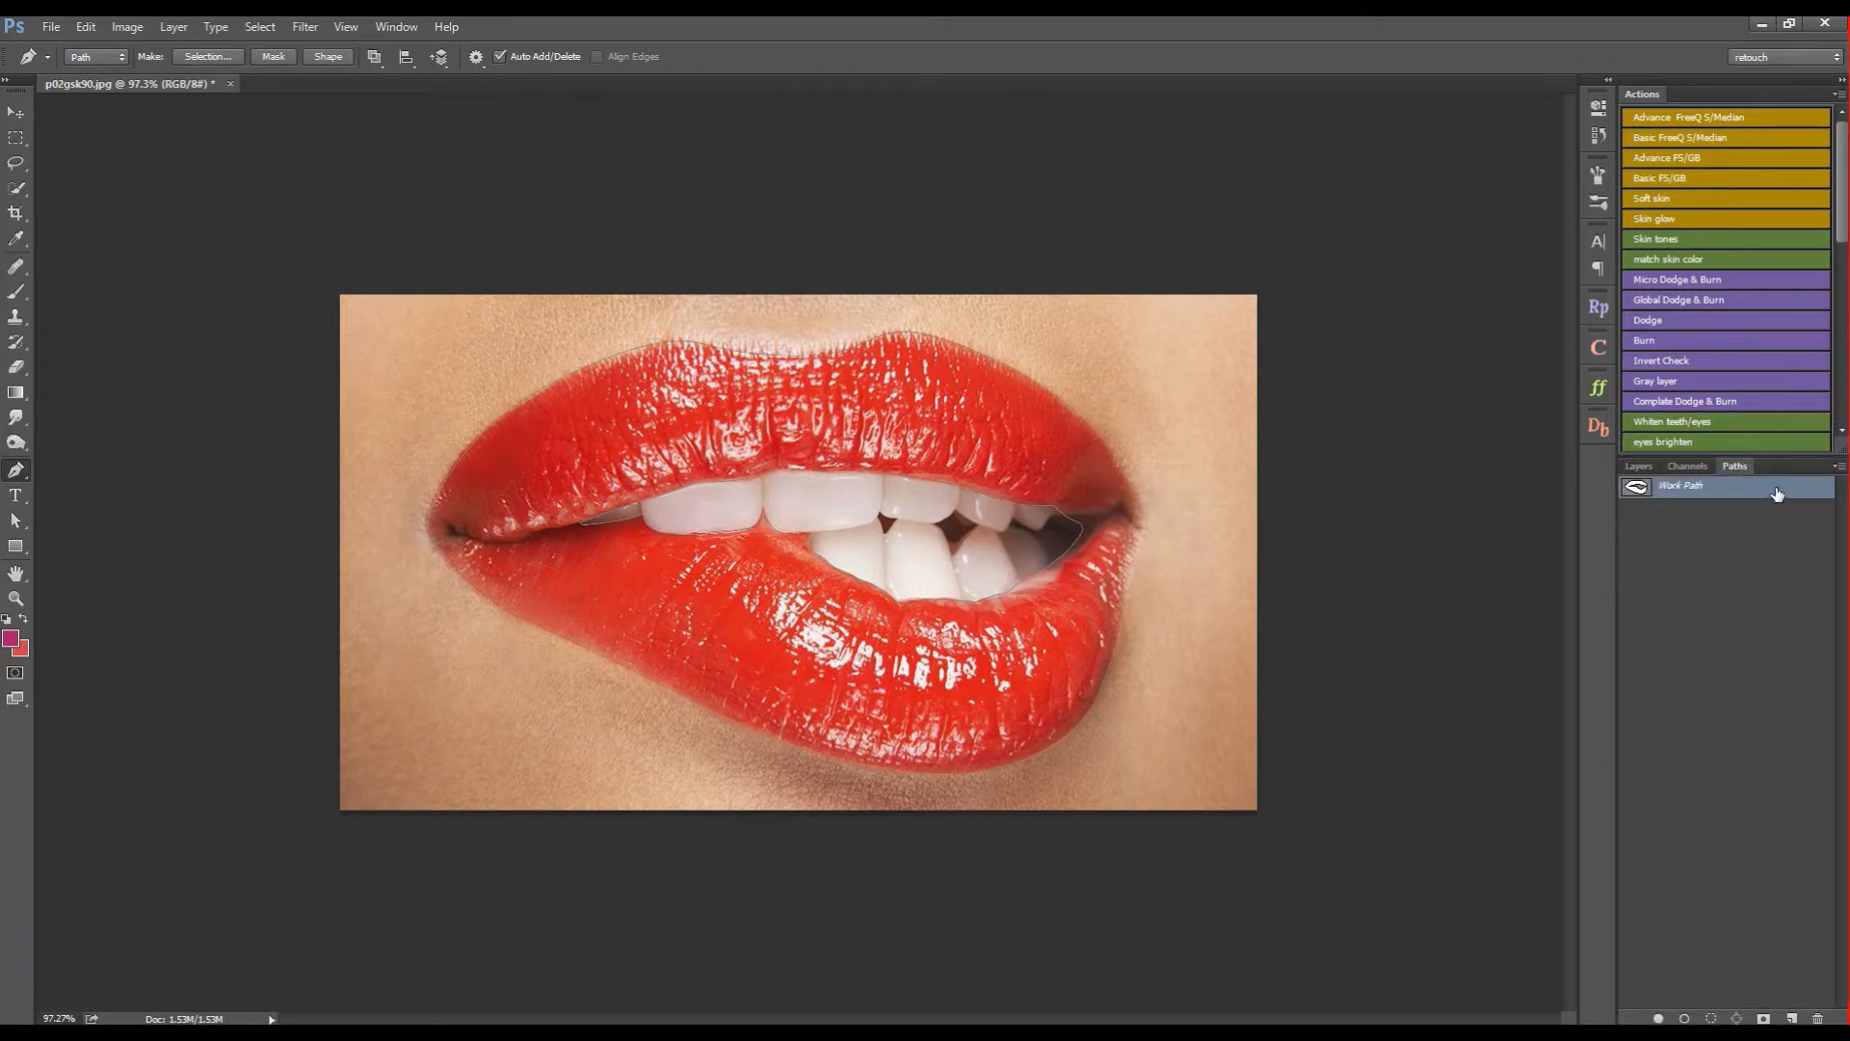
pyautogui.rightClick(1777, 493)
pyautogui.click(1789, 545)
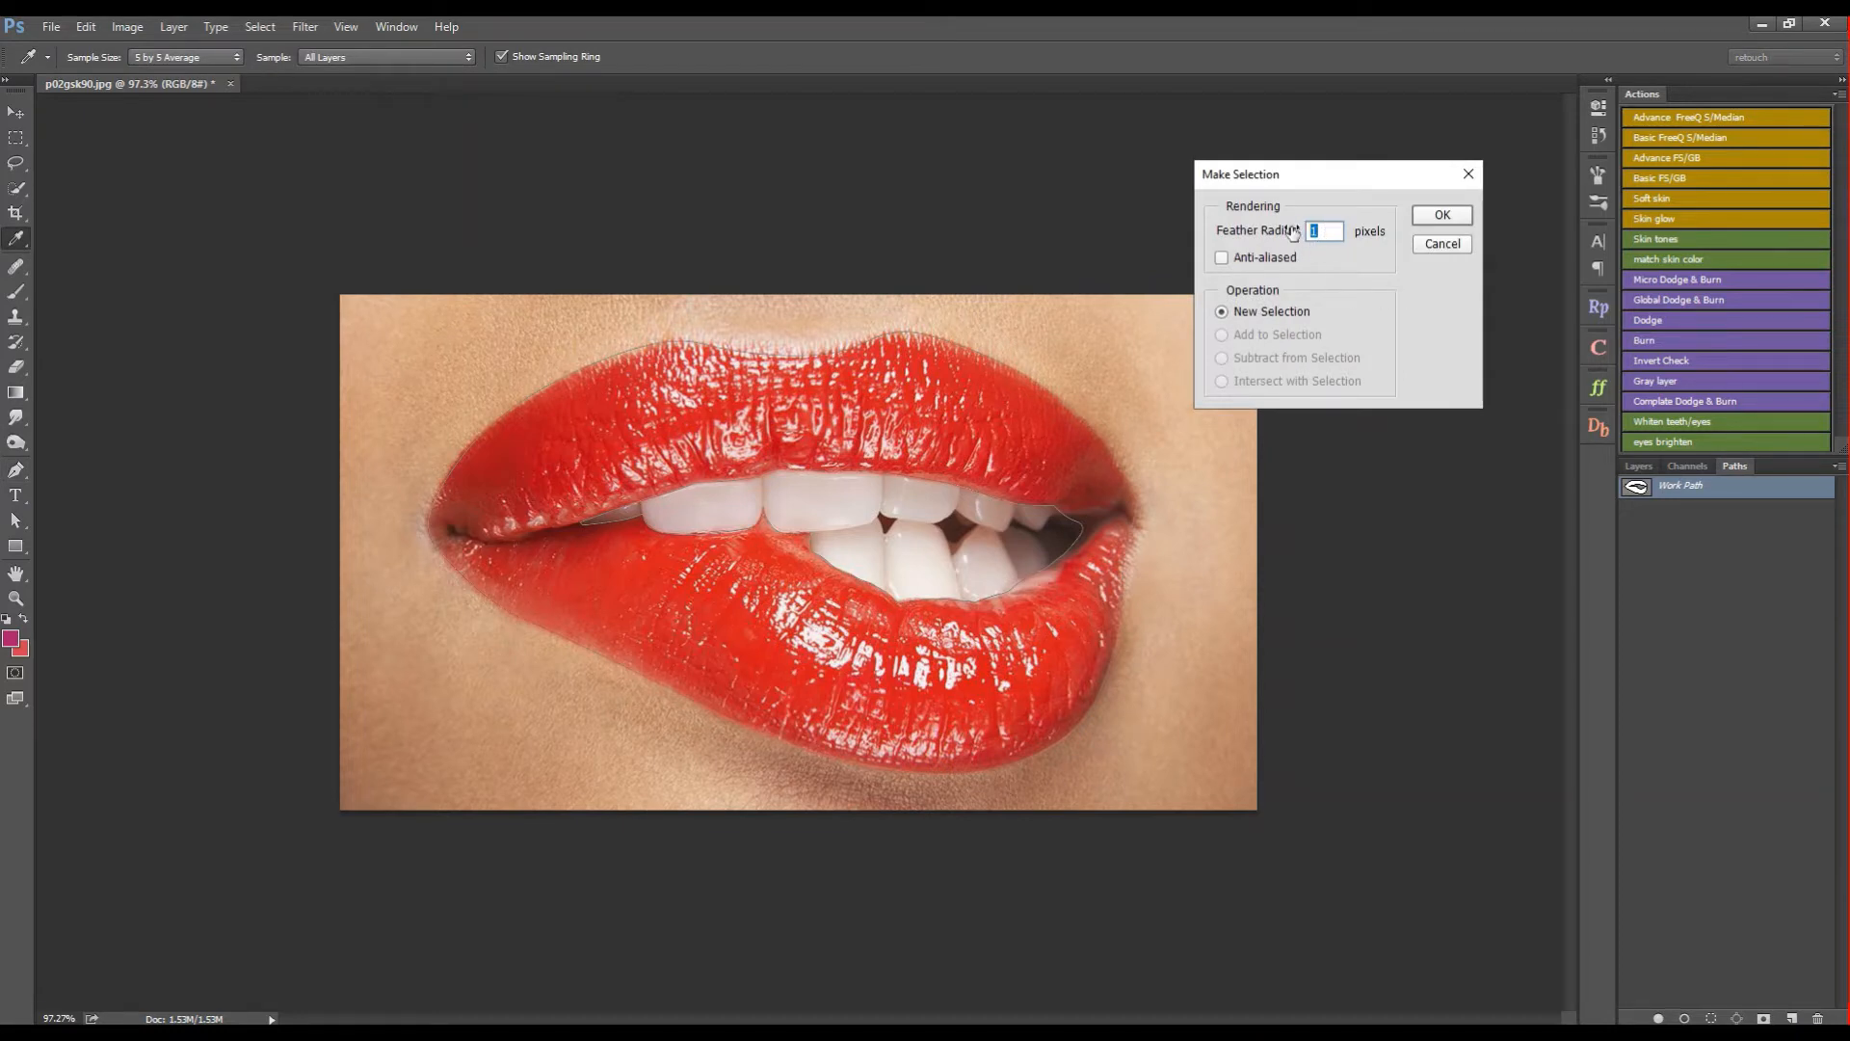
pyautogui.click(1423, 221)
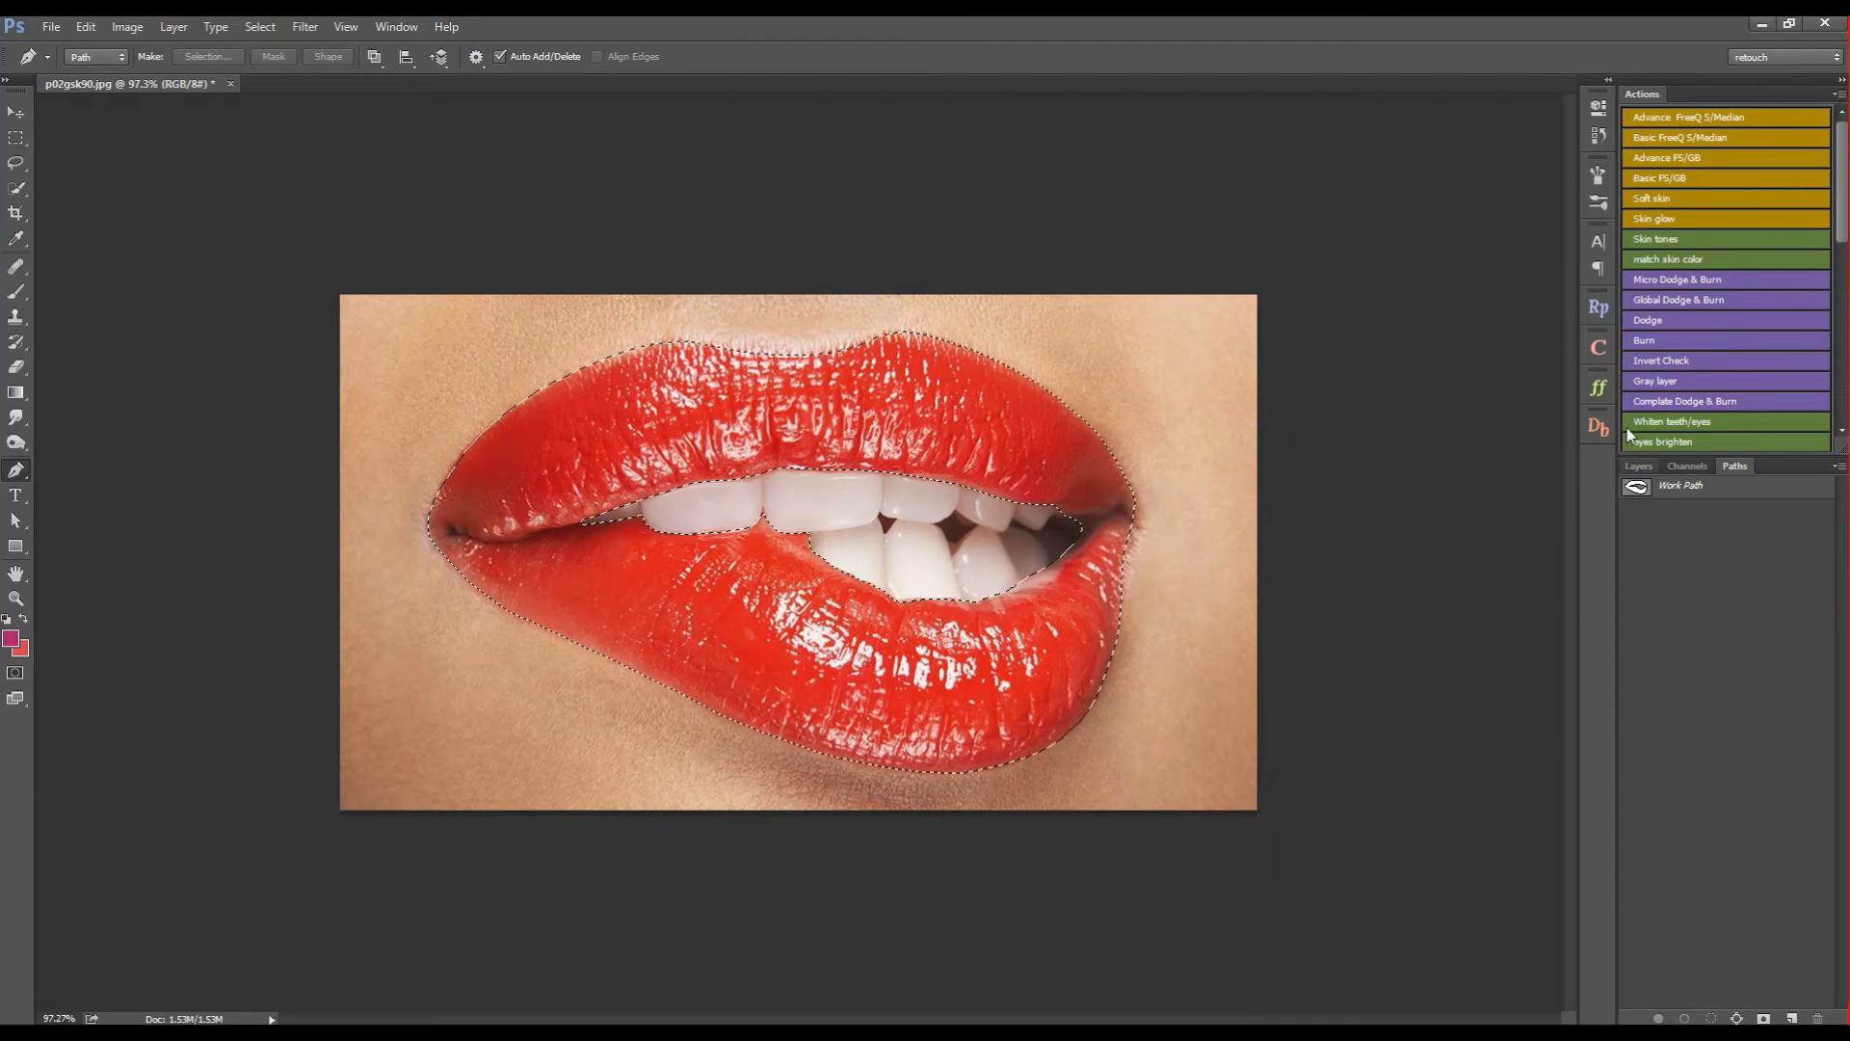
# Step: Add a violet-blue solid color fill layer over the lip selection and set its blend mode to Multiply
pyautogui.click(1639, 466)
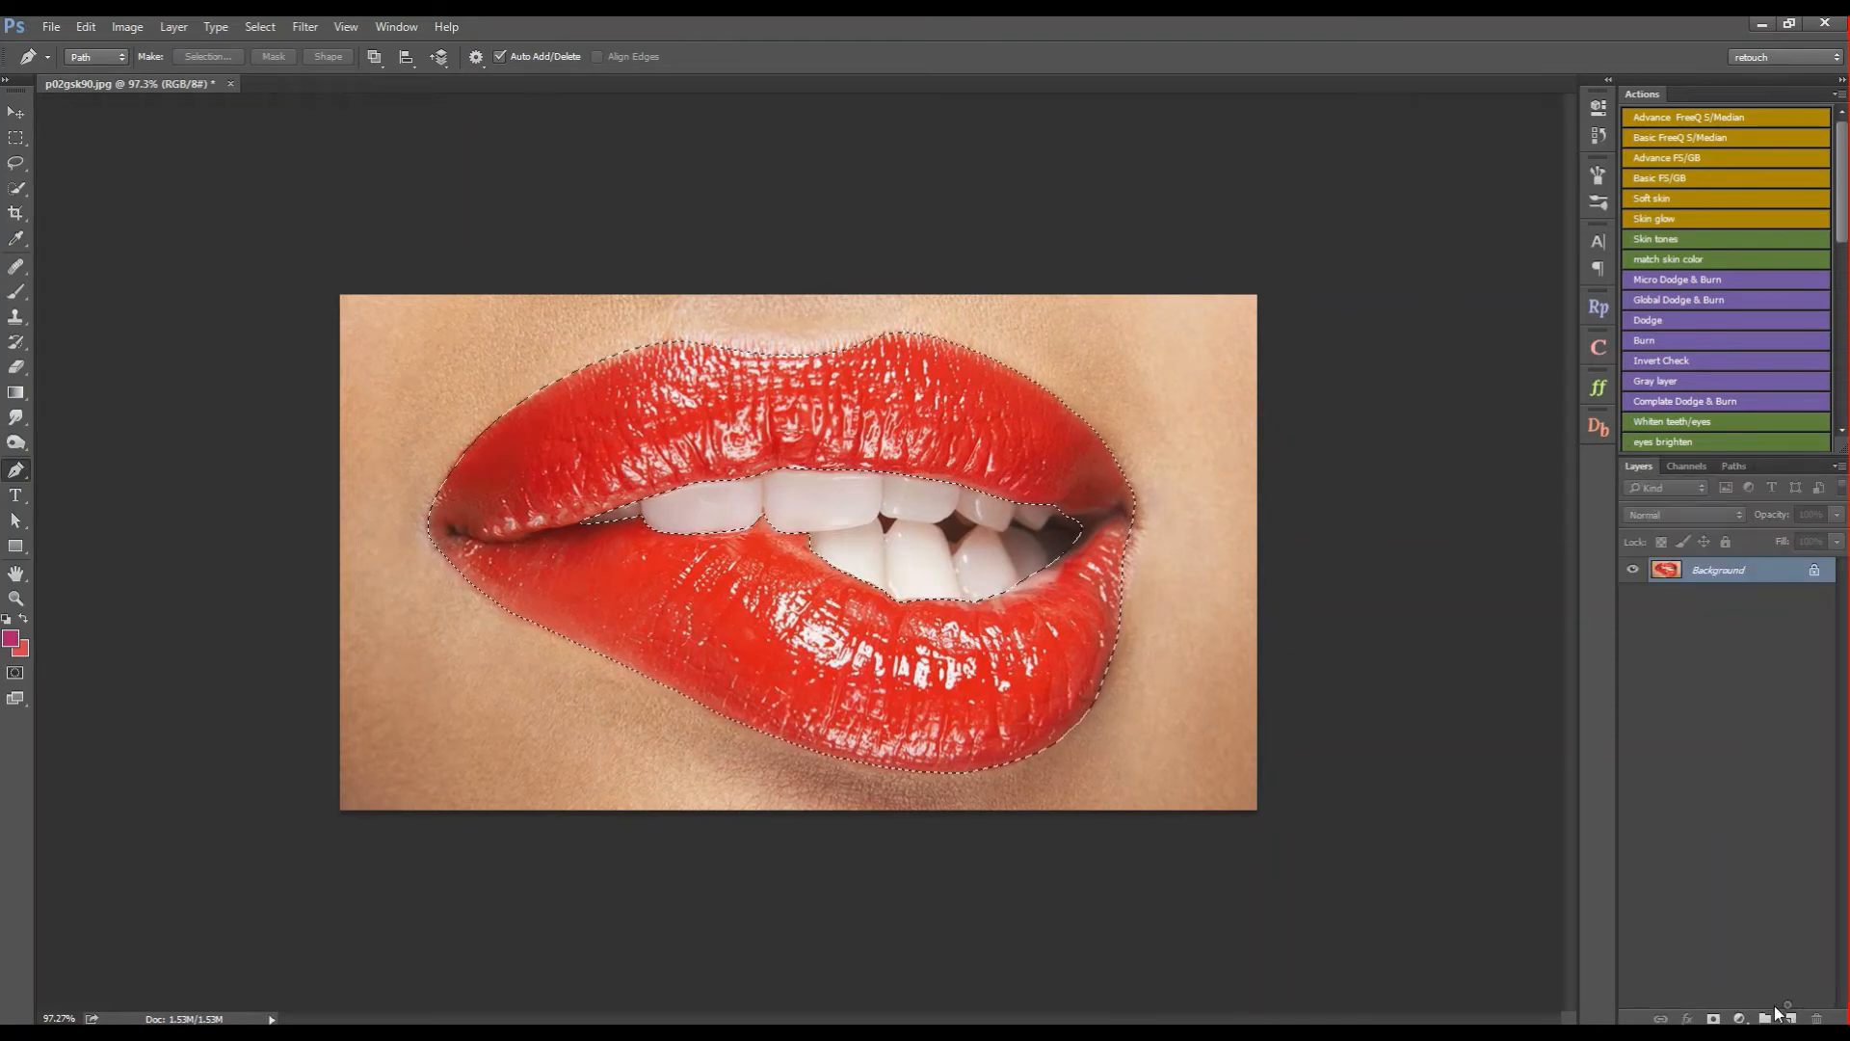
pyautogui.click(1740, 1018)
pyautogui.click(1764, 669)
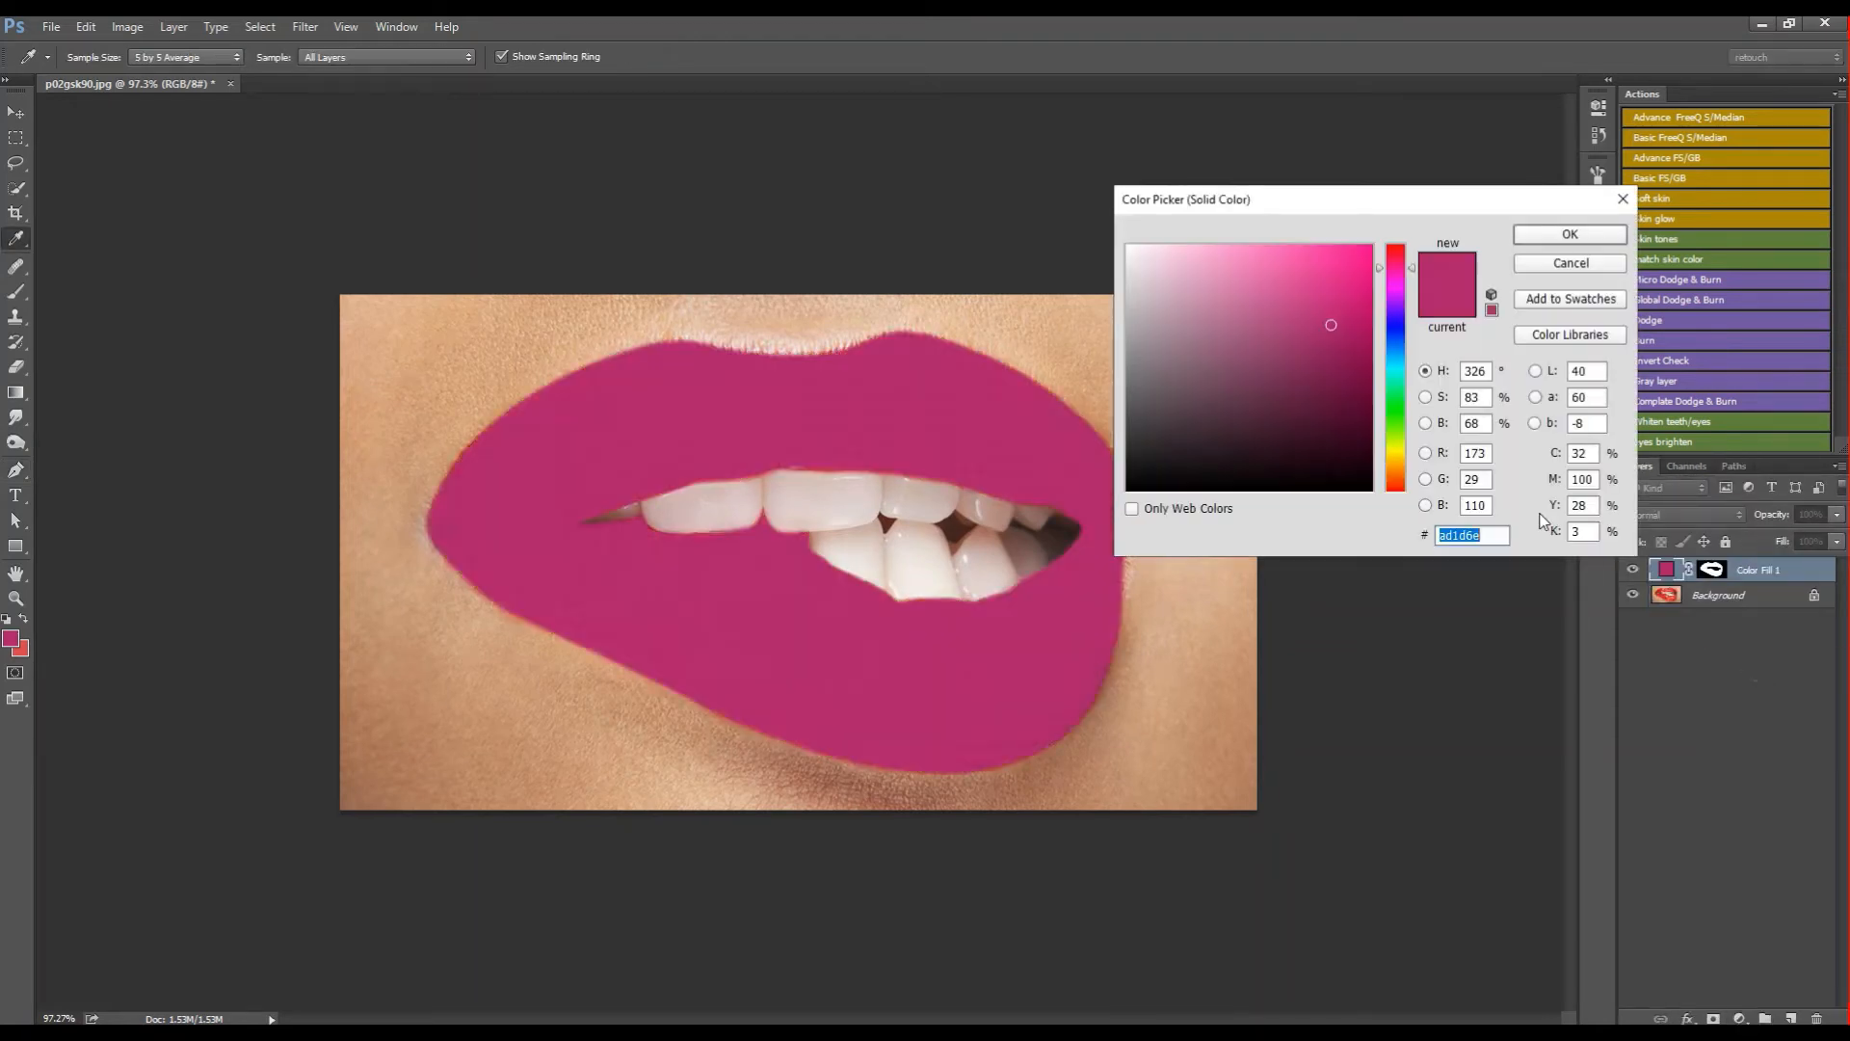
pyautogui.moveTo(1367, 290)
pyautogui.mouseDown()
pyautogui.moveTo(1330, 334)
pyautogui.moveTo(1339, 359)
pyautogui.moveTo(1394, 316)
pyautogui.mouseUp()
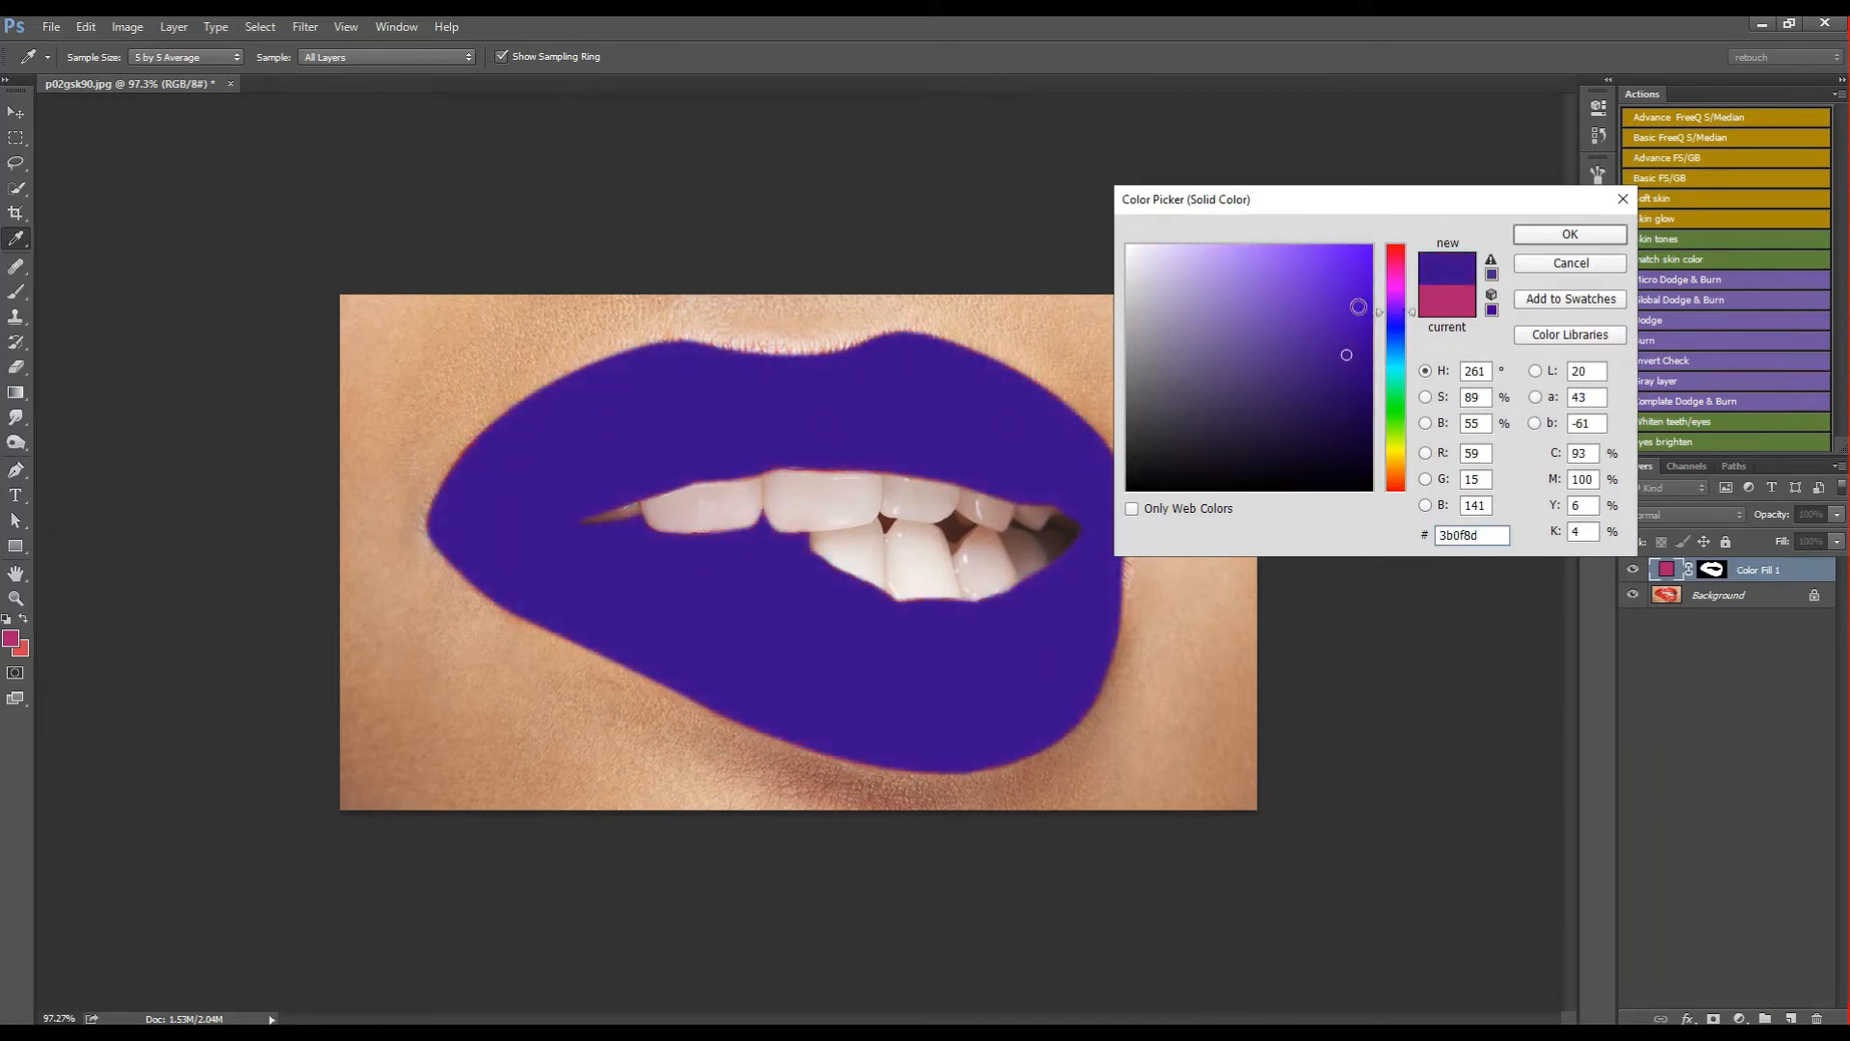
pyautogui.moveTo(1361, 326); pyautogui.dragTo(1388, 324)
pyautogui.click(1545, 241)
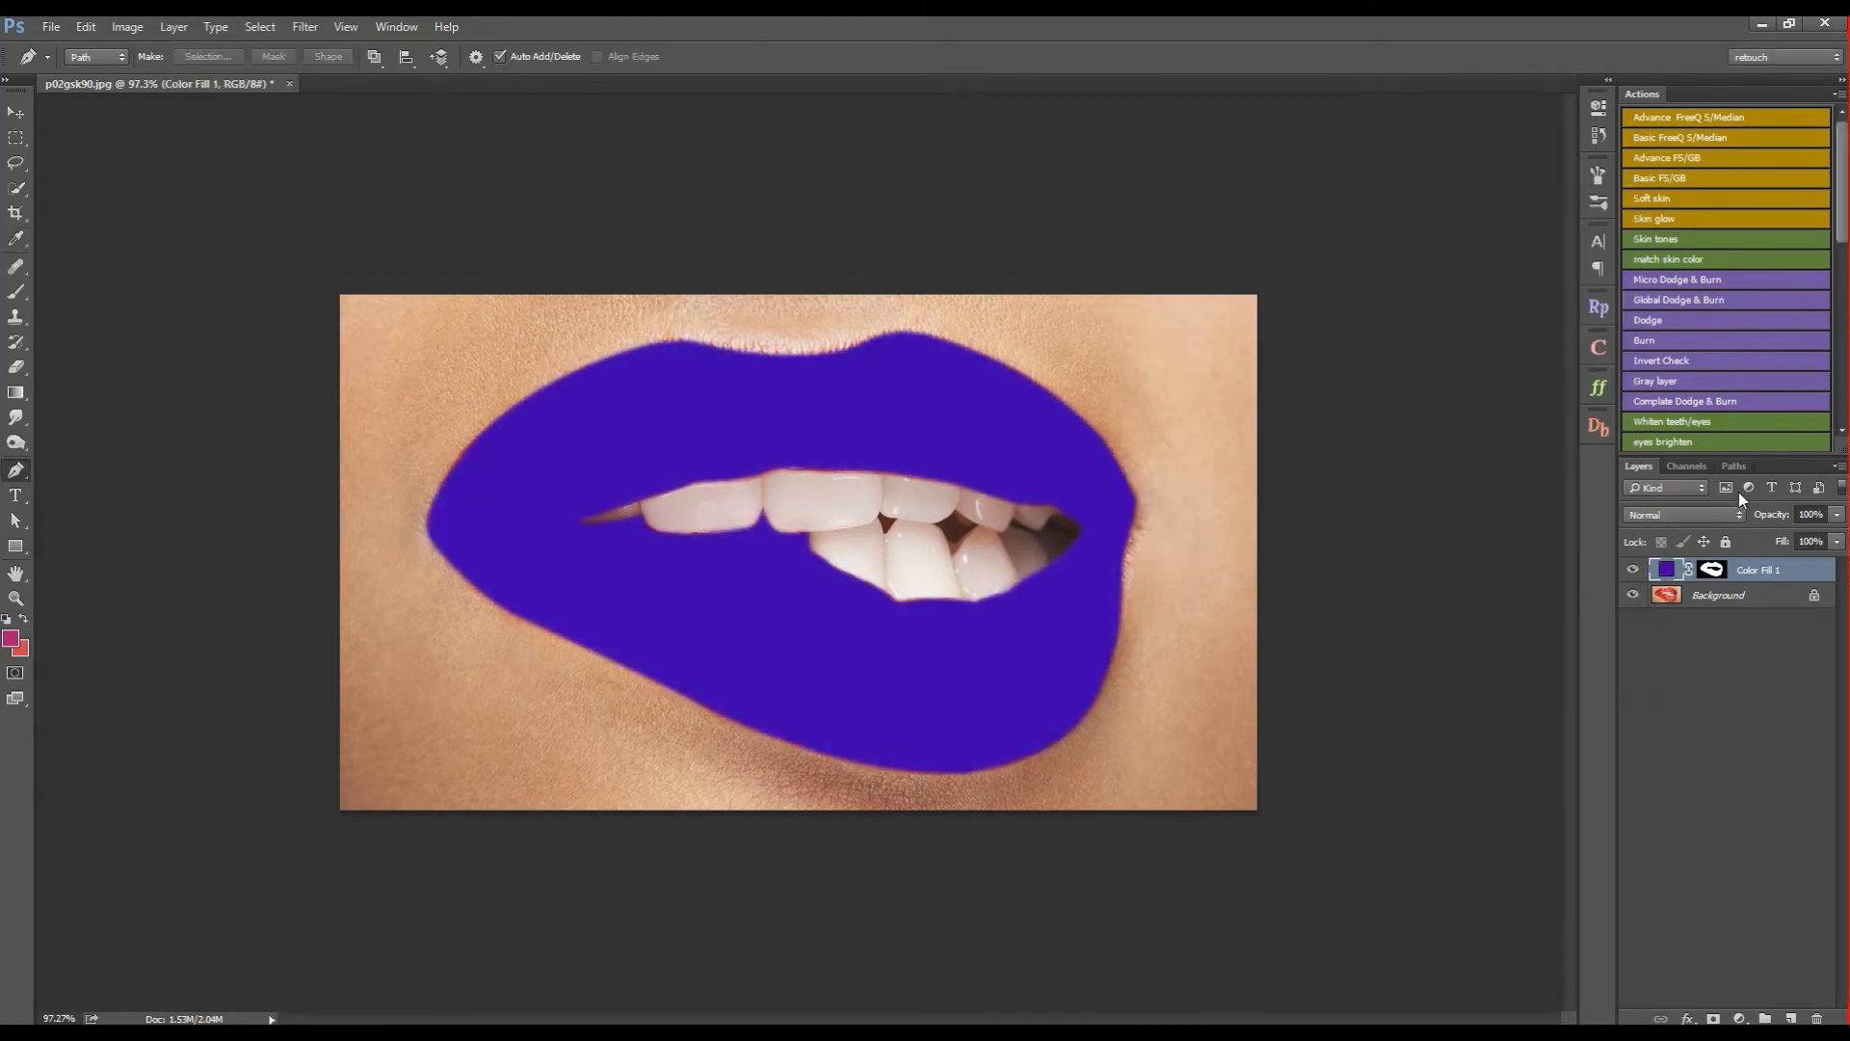
pyautogui.click(1685, 517)
pyautogui.click(1660, 580)
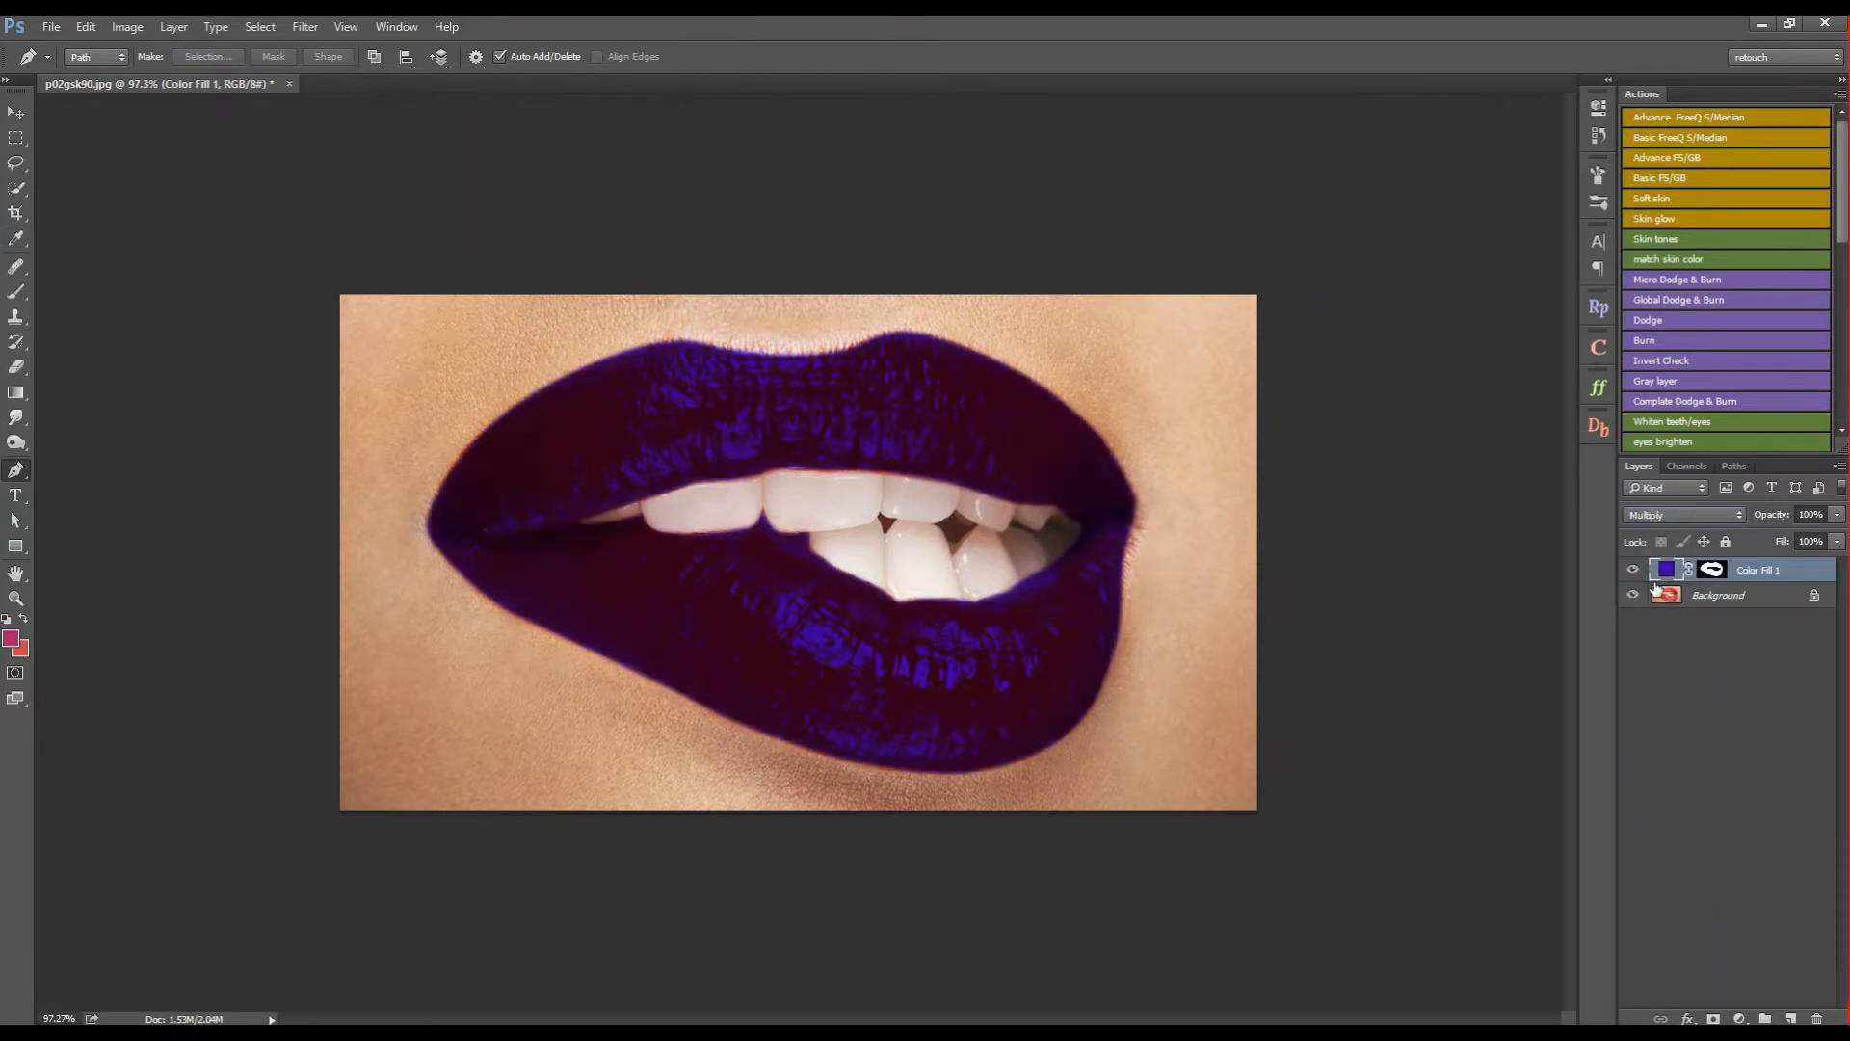
# Step: Split the color fill layer's white Underlying Layer slider in Blend If to 59 / 235
pyautogui.doubleClick(1810, 575)
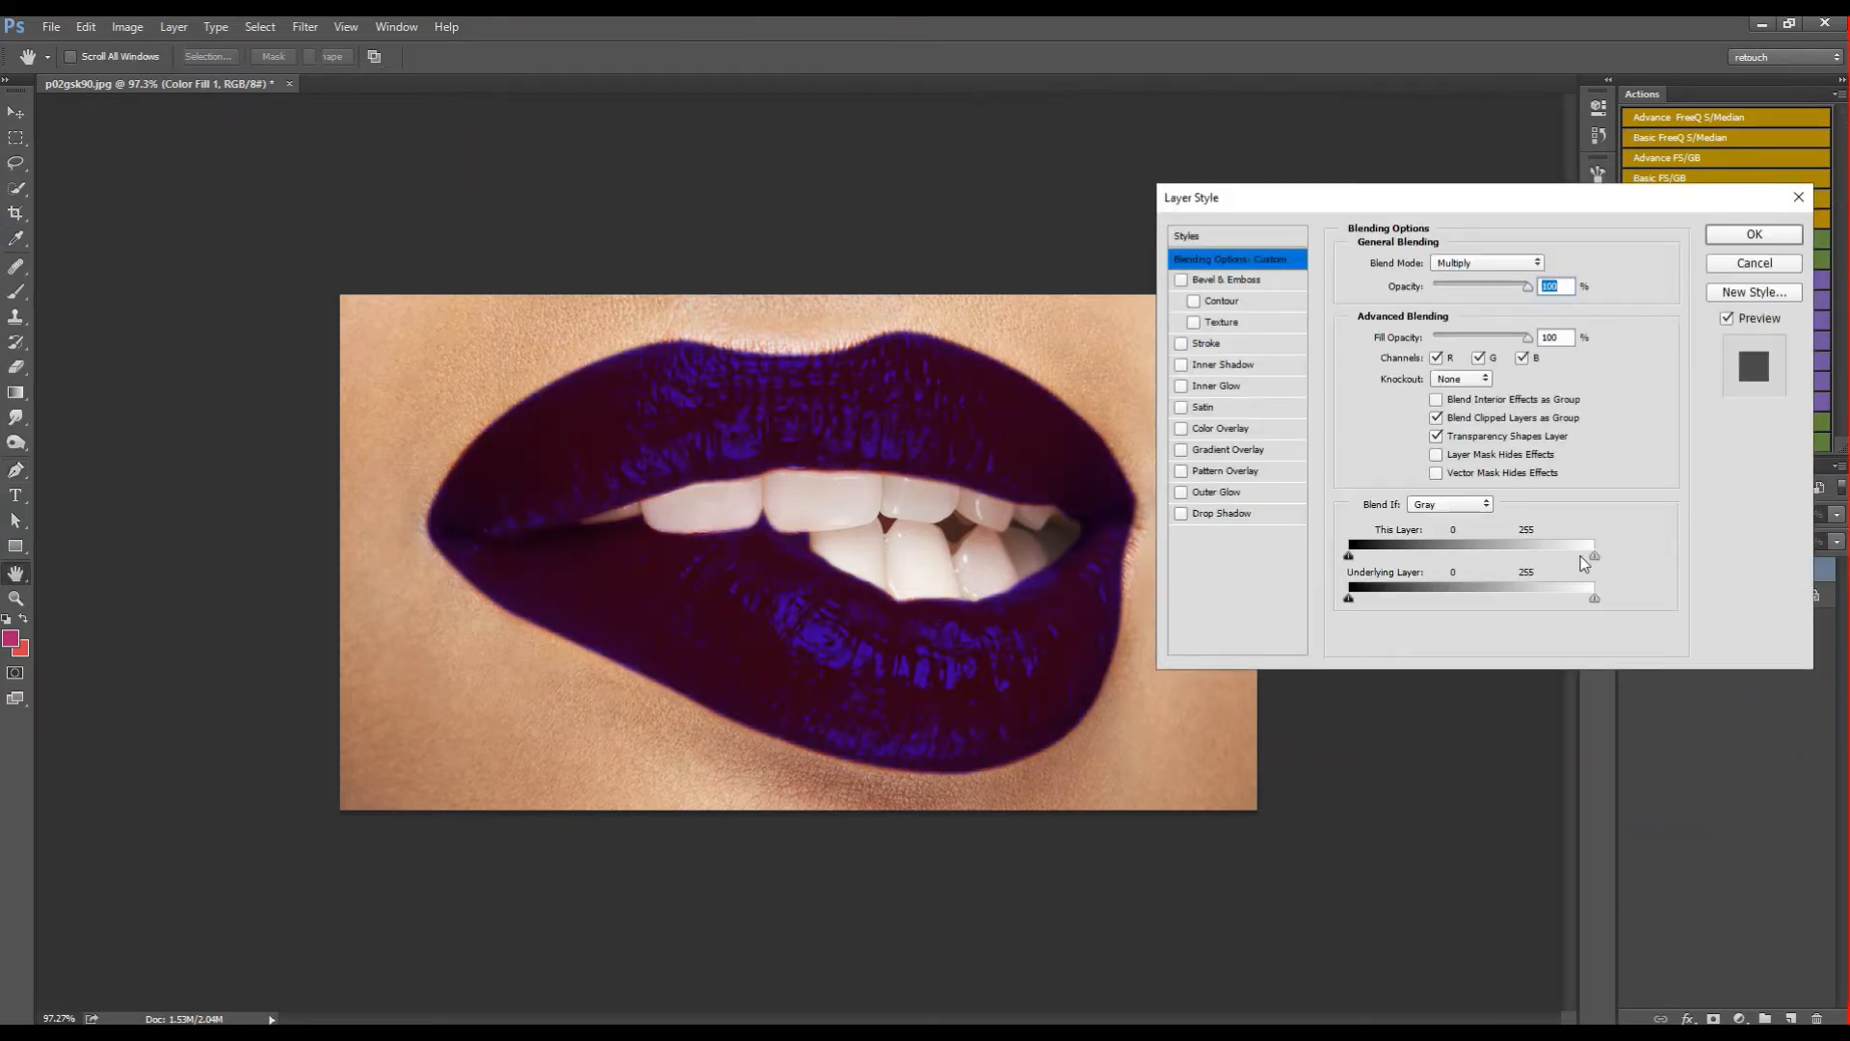
pyautogui.moveTo(1595, 597); pyautogui.dragTo(1419, 604)
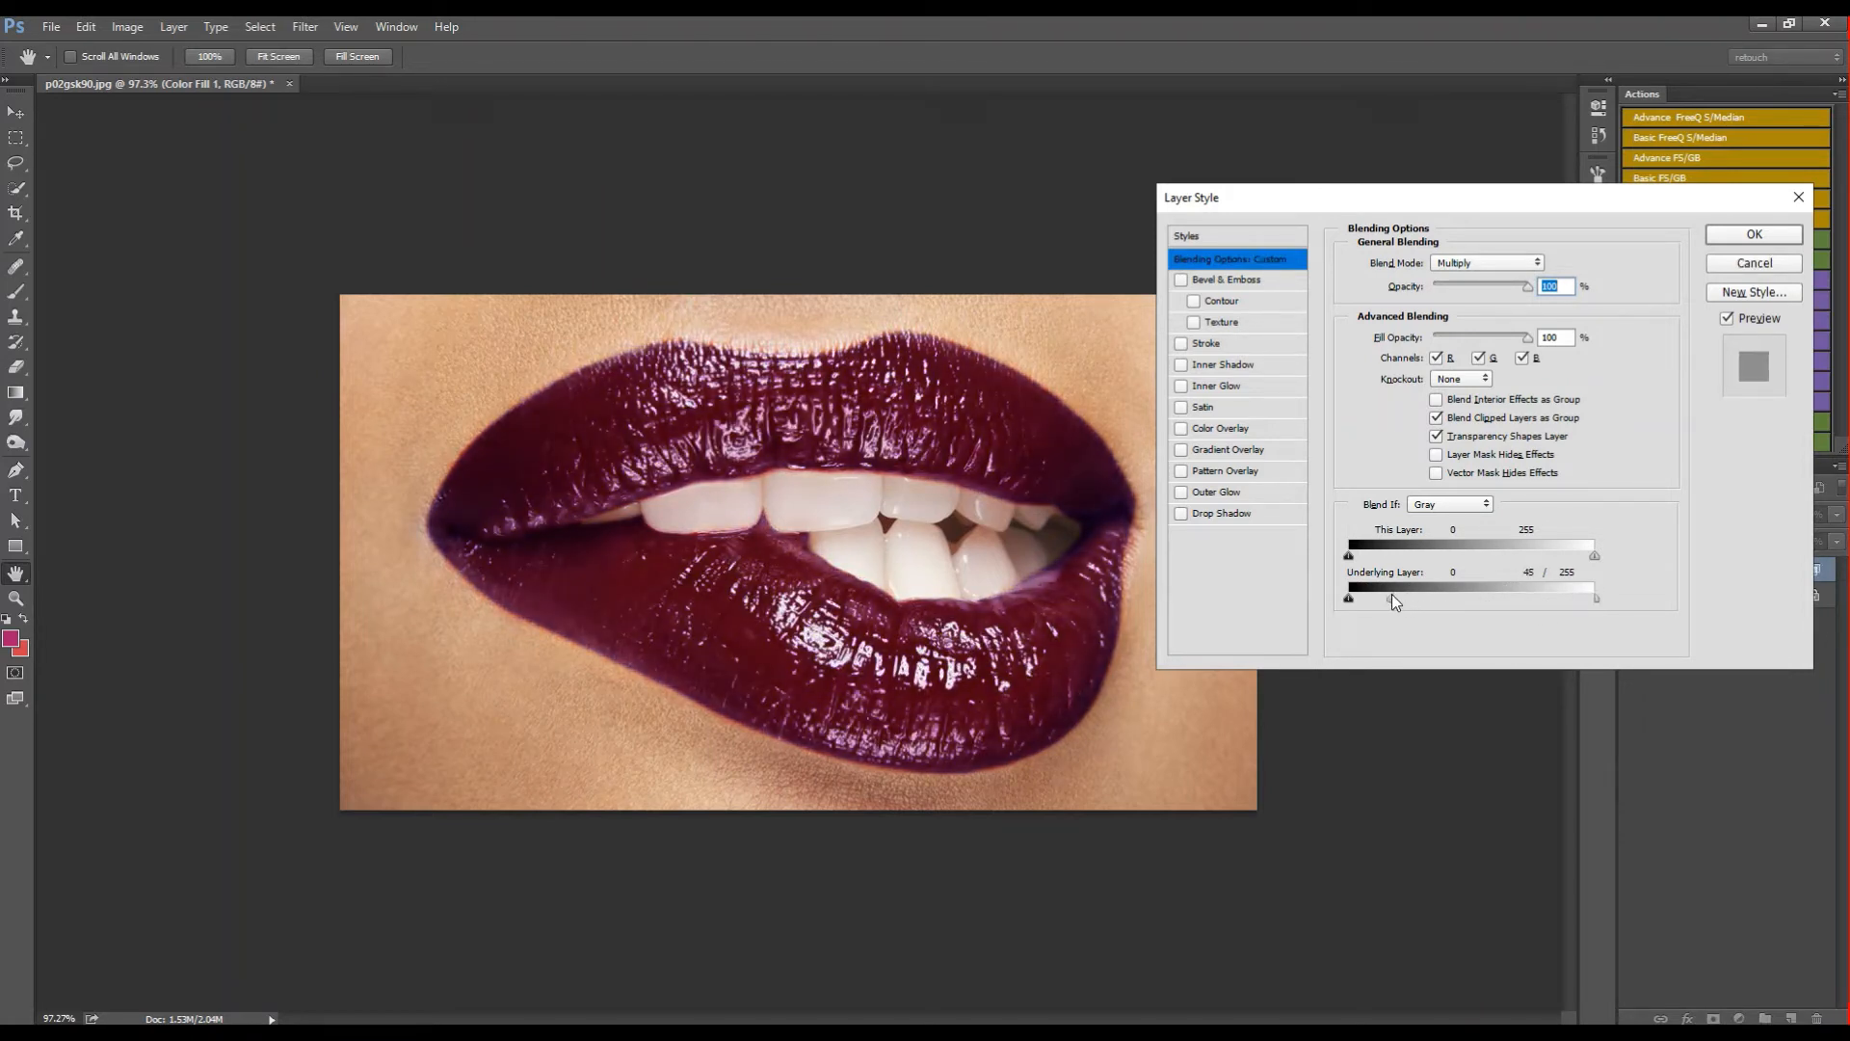
pyautogui.moveTo(1402, 602)
pyautogui.mouseDown()
pyautogui.moveTo(1428, 605)
pyautogui.moveTo(1403, 599)
pyautogui.mouseUp()
pyautogui.moveTo(1596, 600); pyautogui.dragTo(1561, 609)
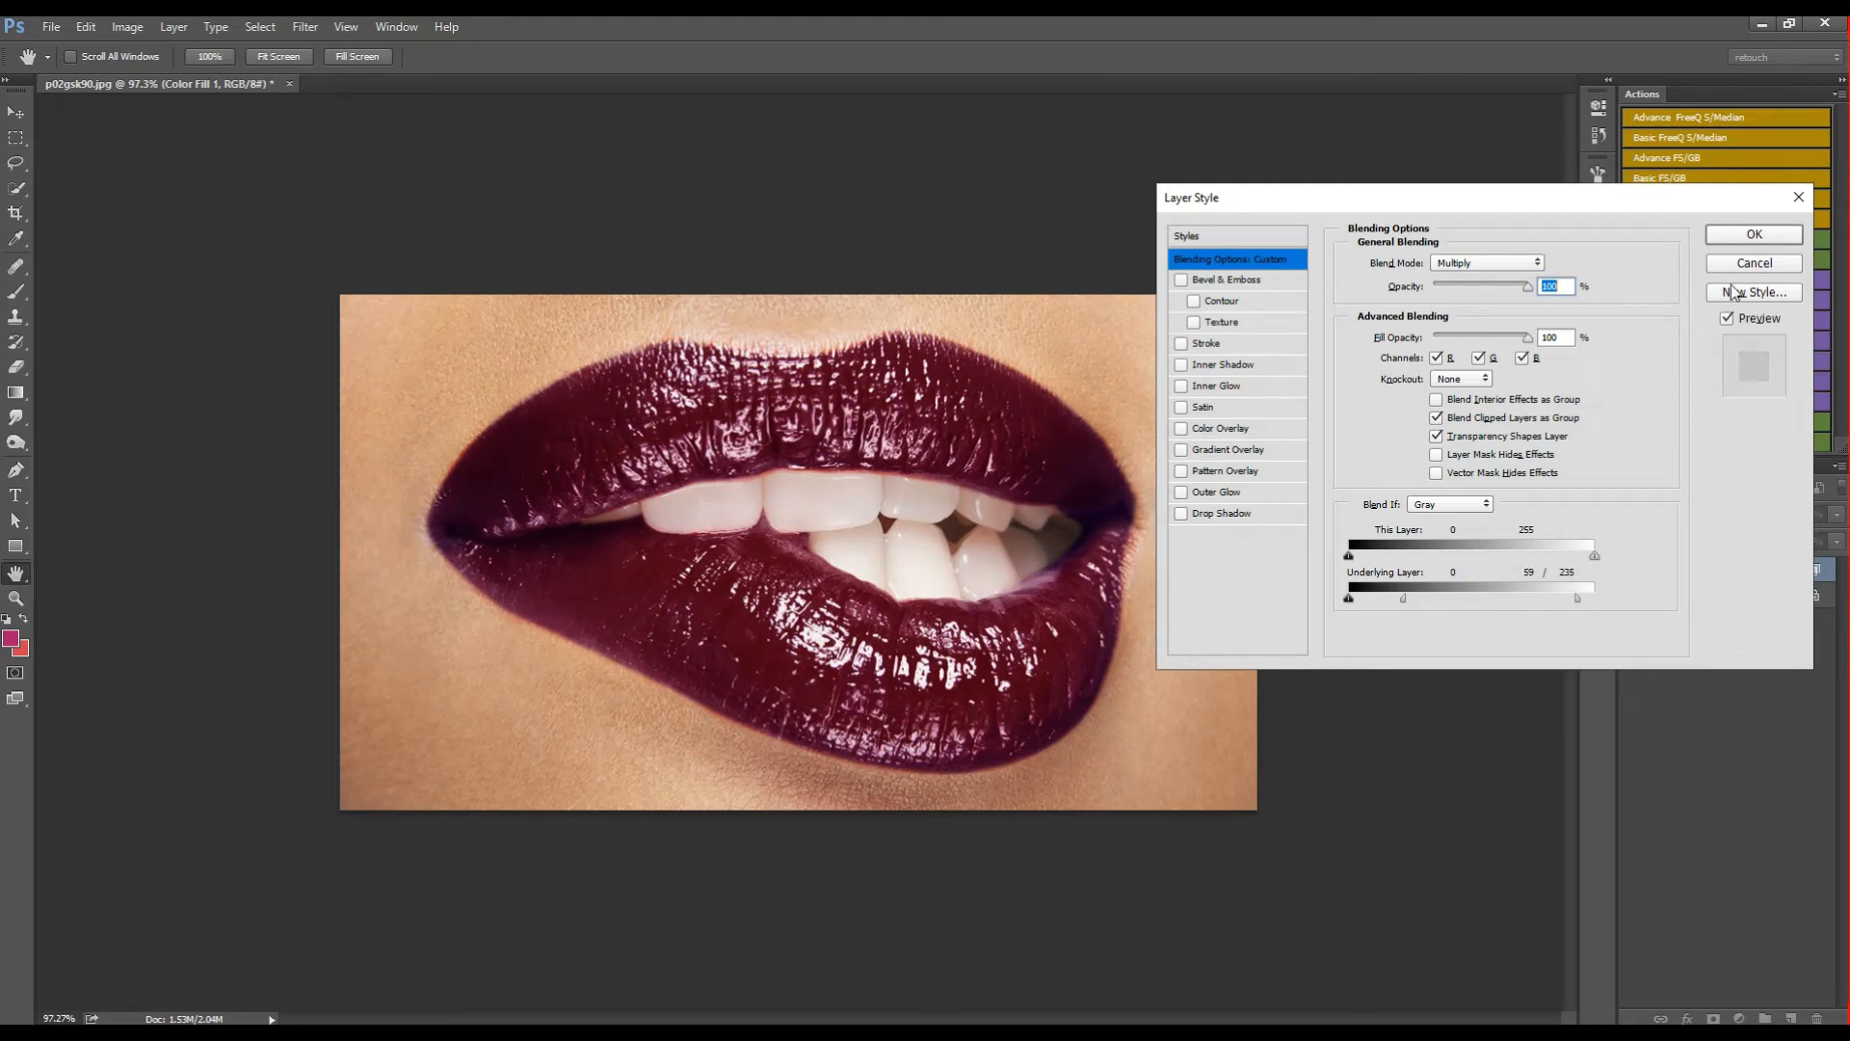
pyautogui.click(1754, 234)
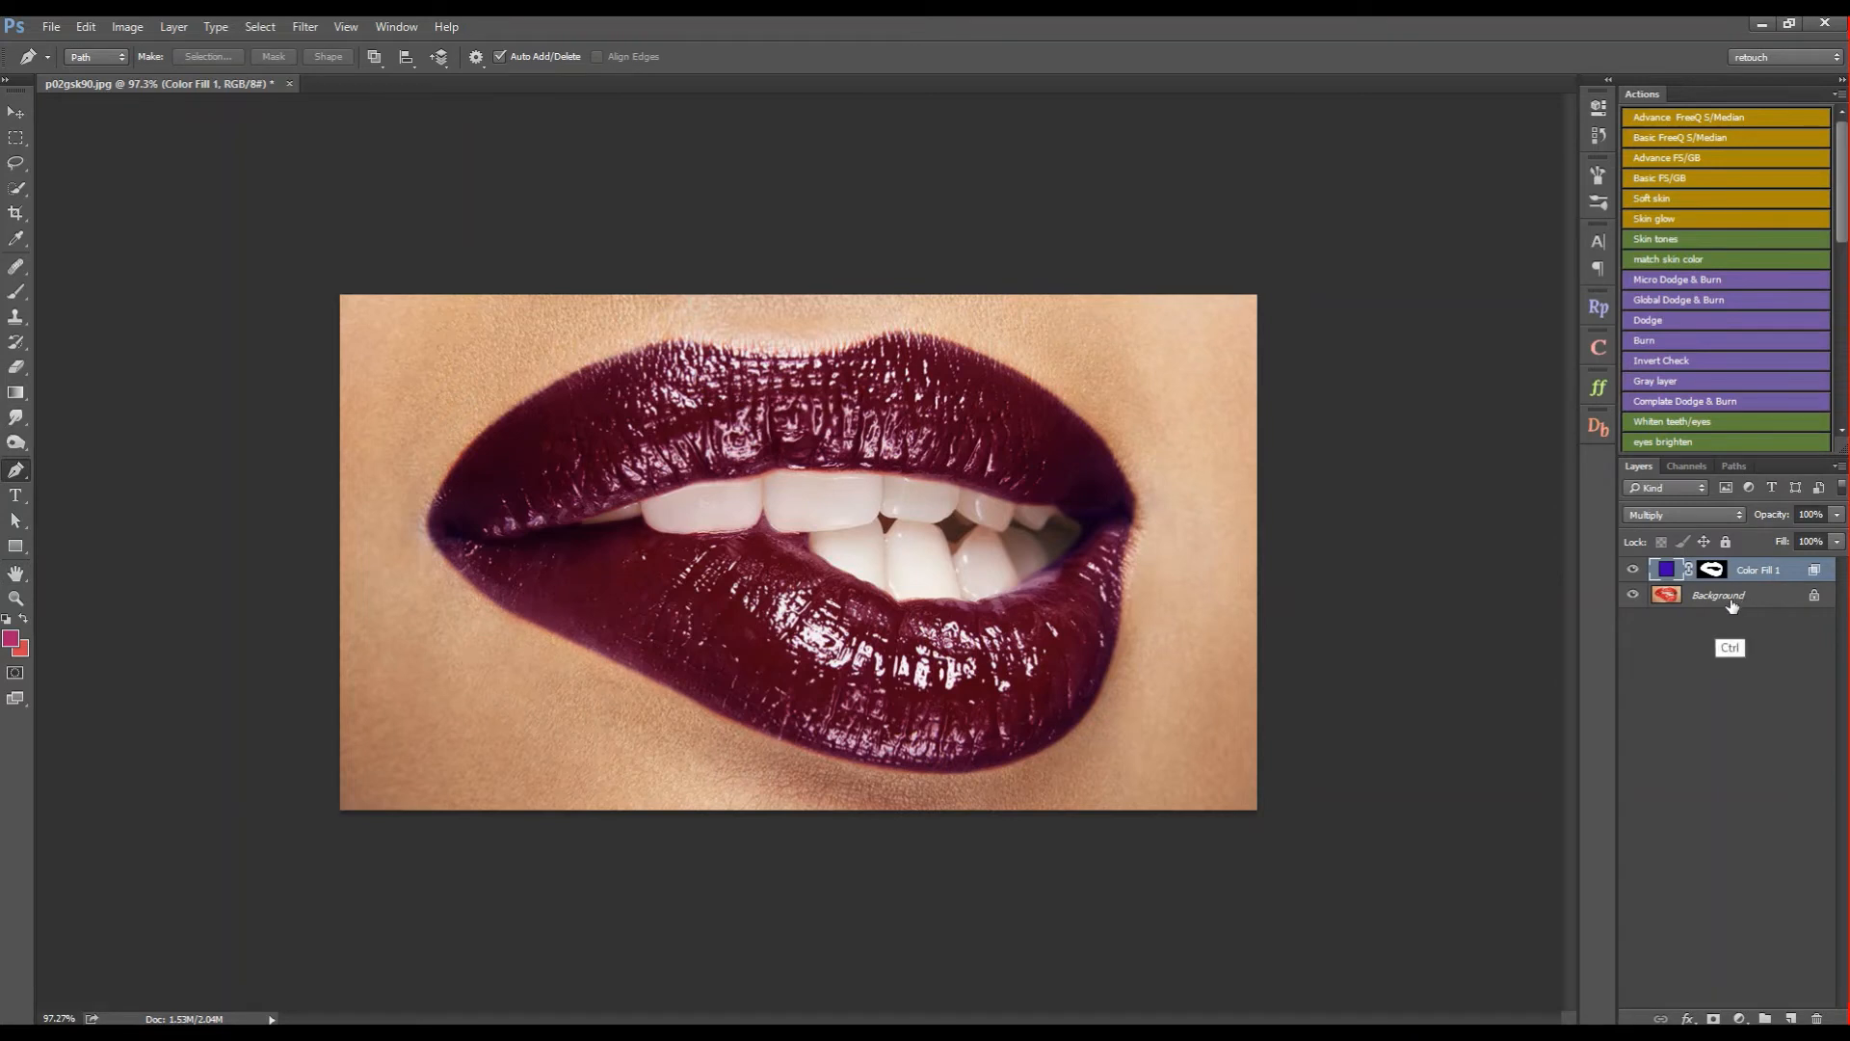
# Step: Duplicate the color fill layer and set the copy's Underlying Layer Blend If range to black 49 / 255 and white 255
pyautogui.hotkey('ctrl', 'j')
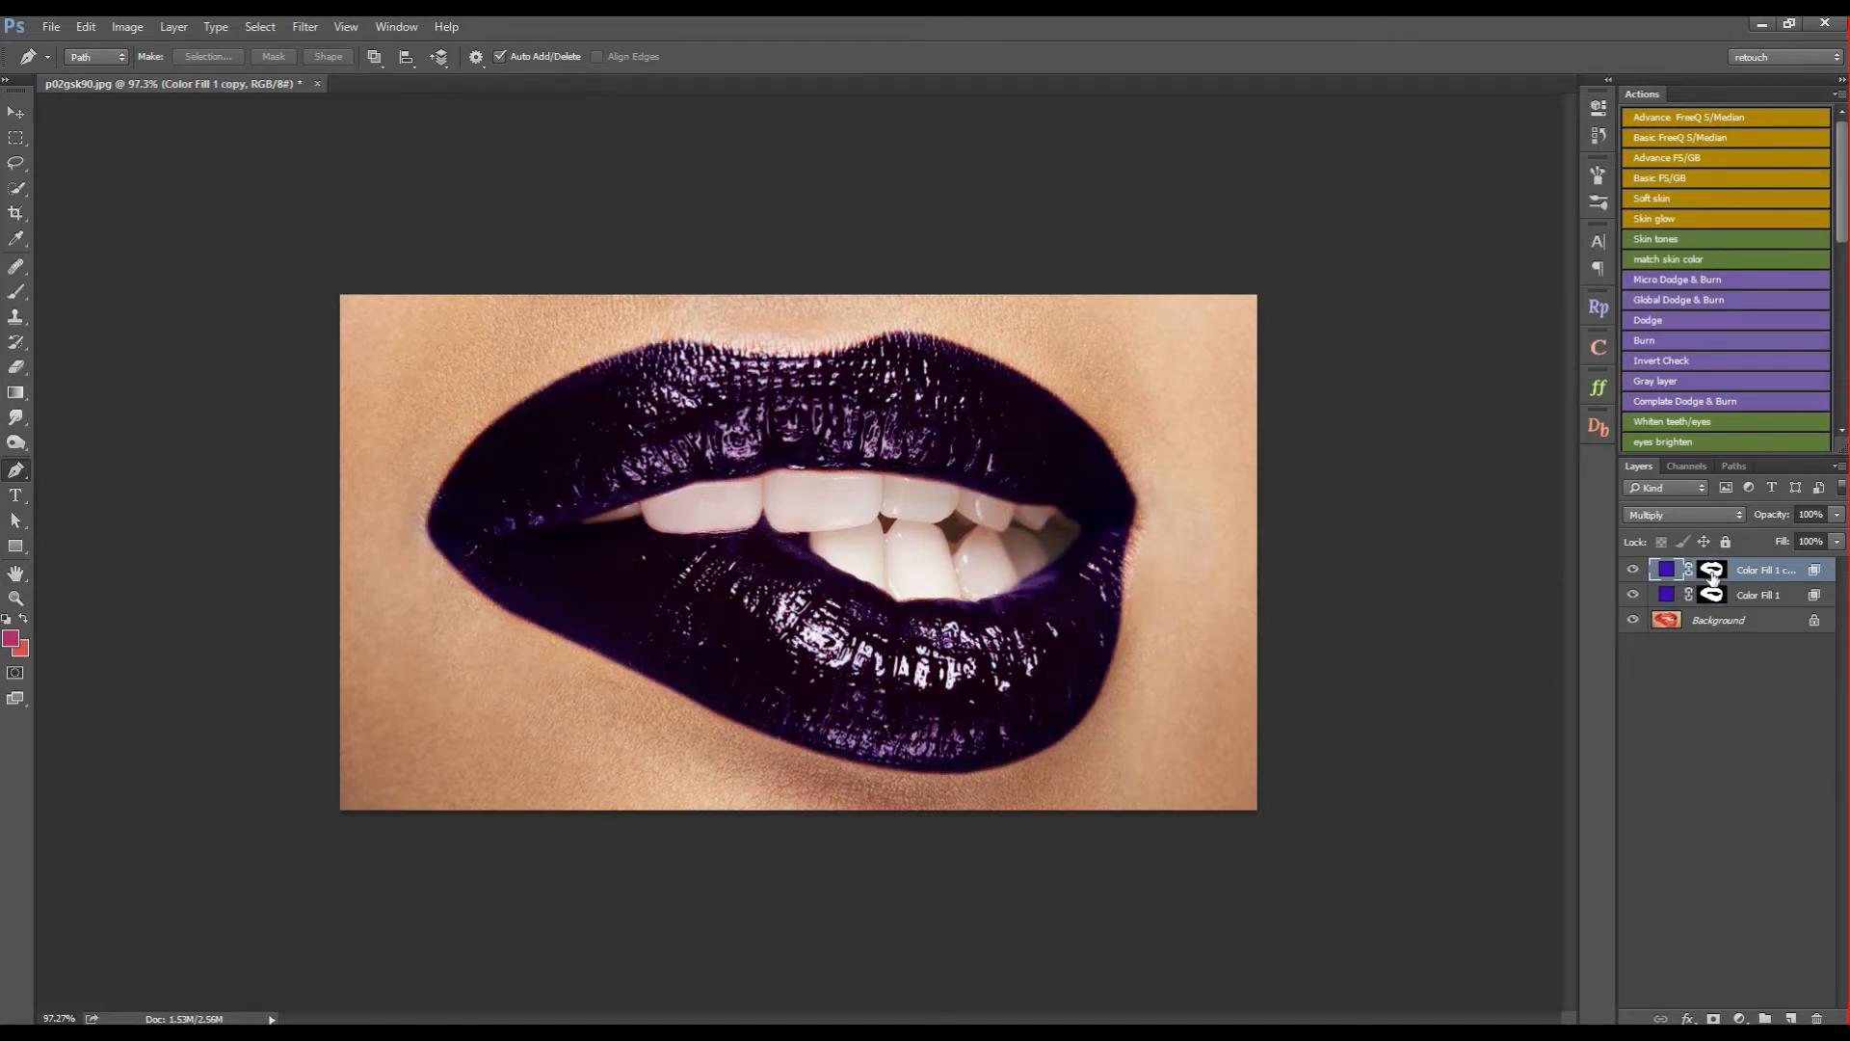
pyautogui.doubleClick(1815, 575)
pyautogui.moveTo(1405, 600); pyautogui.dragTo(1638, 582)
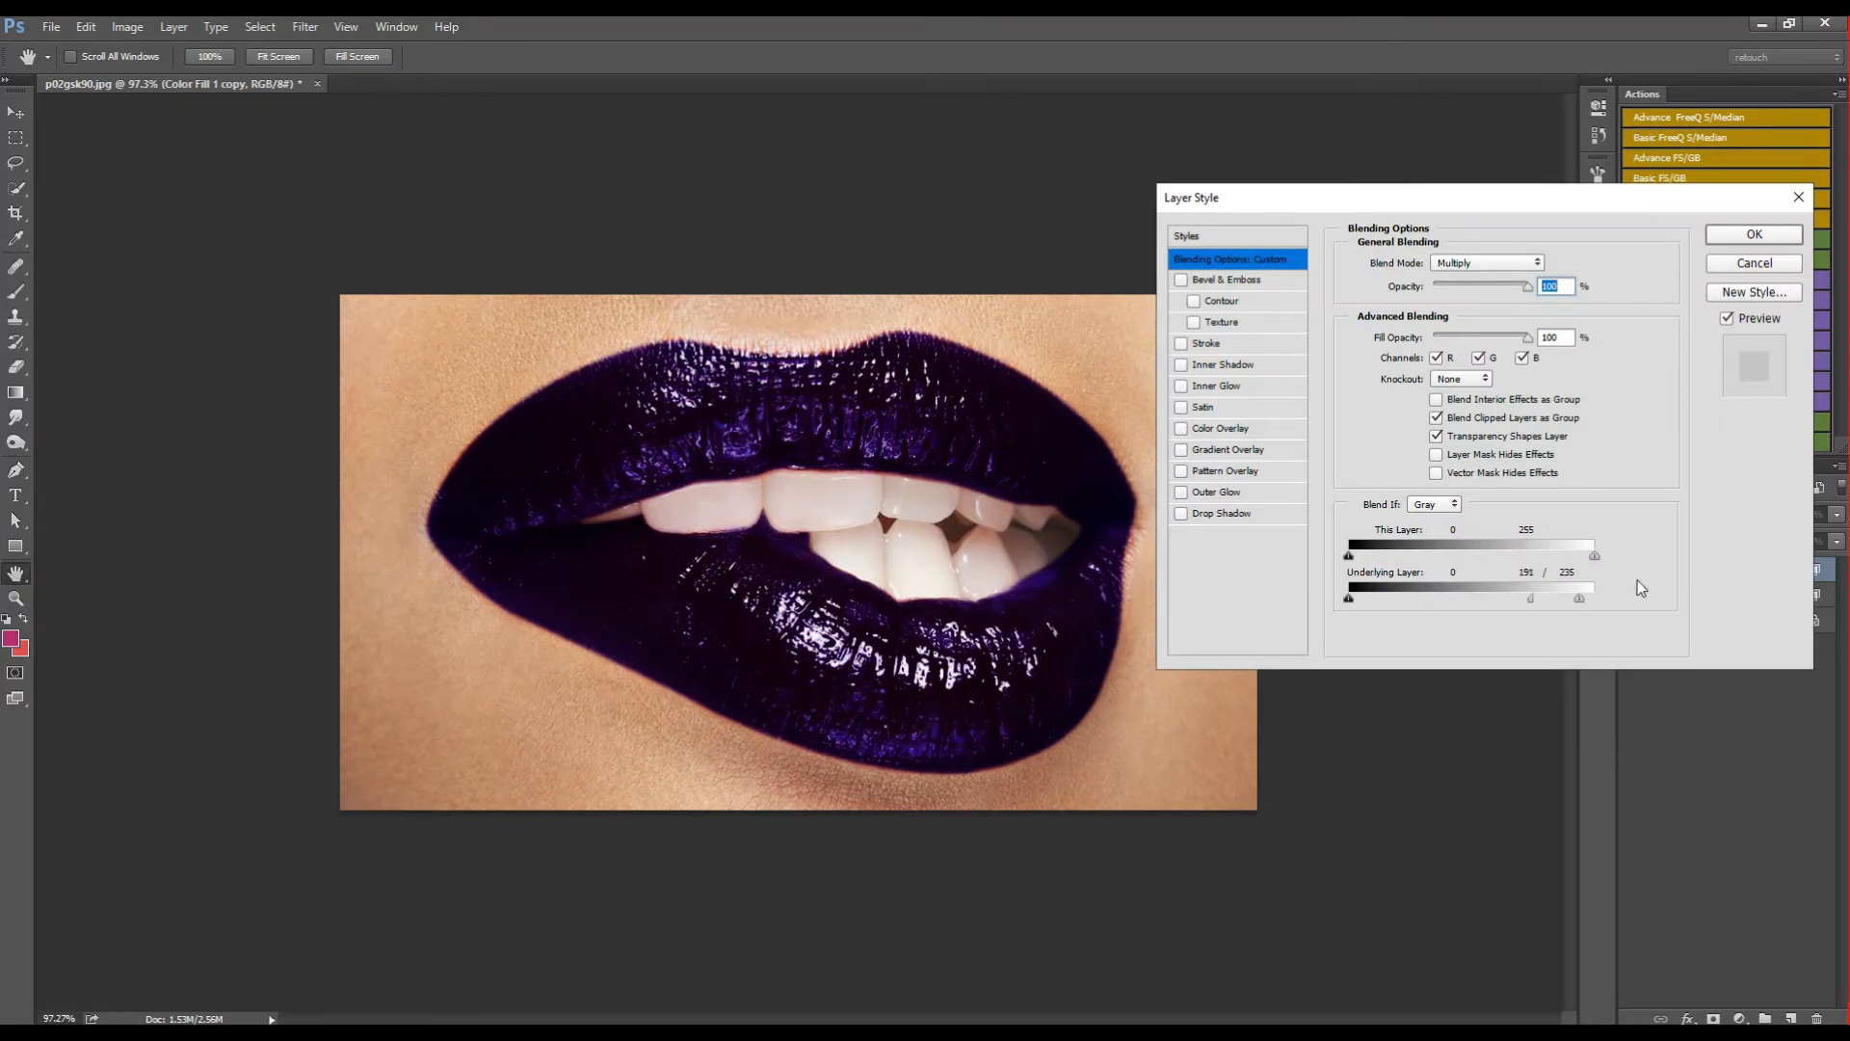
pyautogui.moveTo(1355, 601); pyautogui.dragTo(1615, 605)
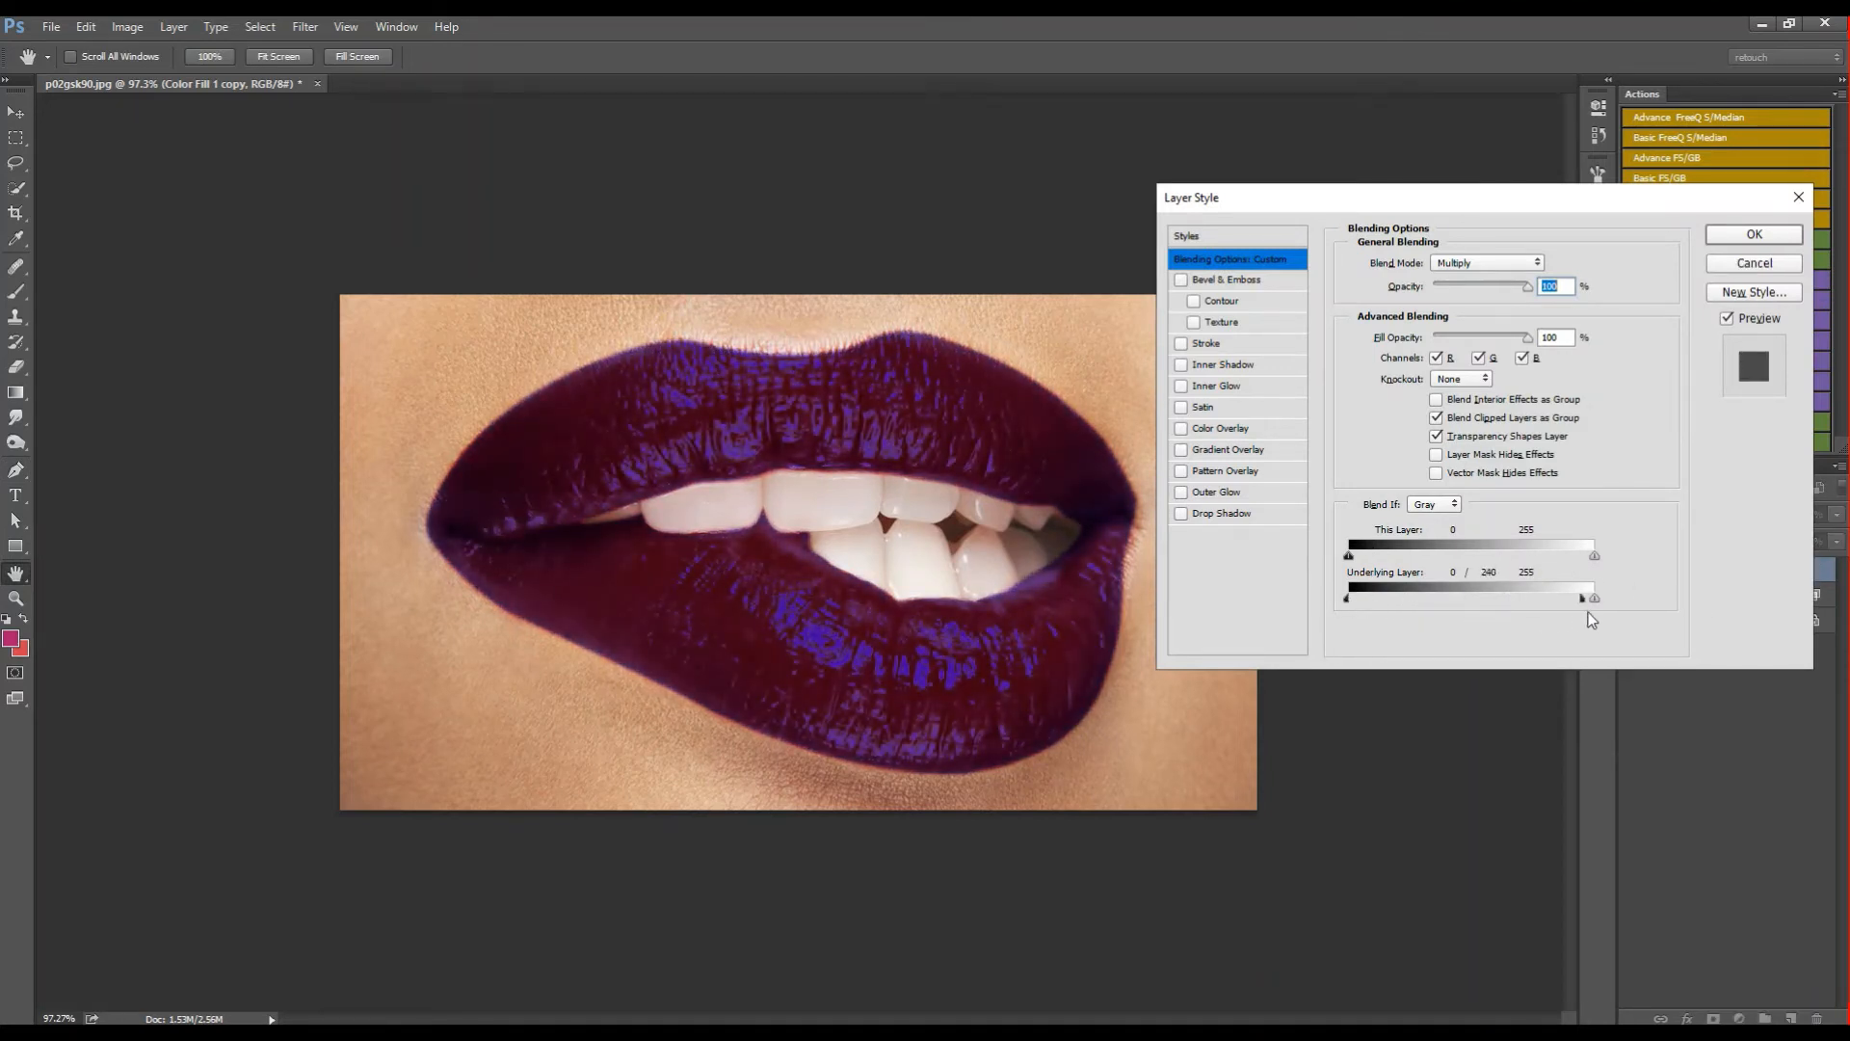
pyautogui.moveTo(1347, 602); pyautogui.dragTo(1293, 606)
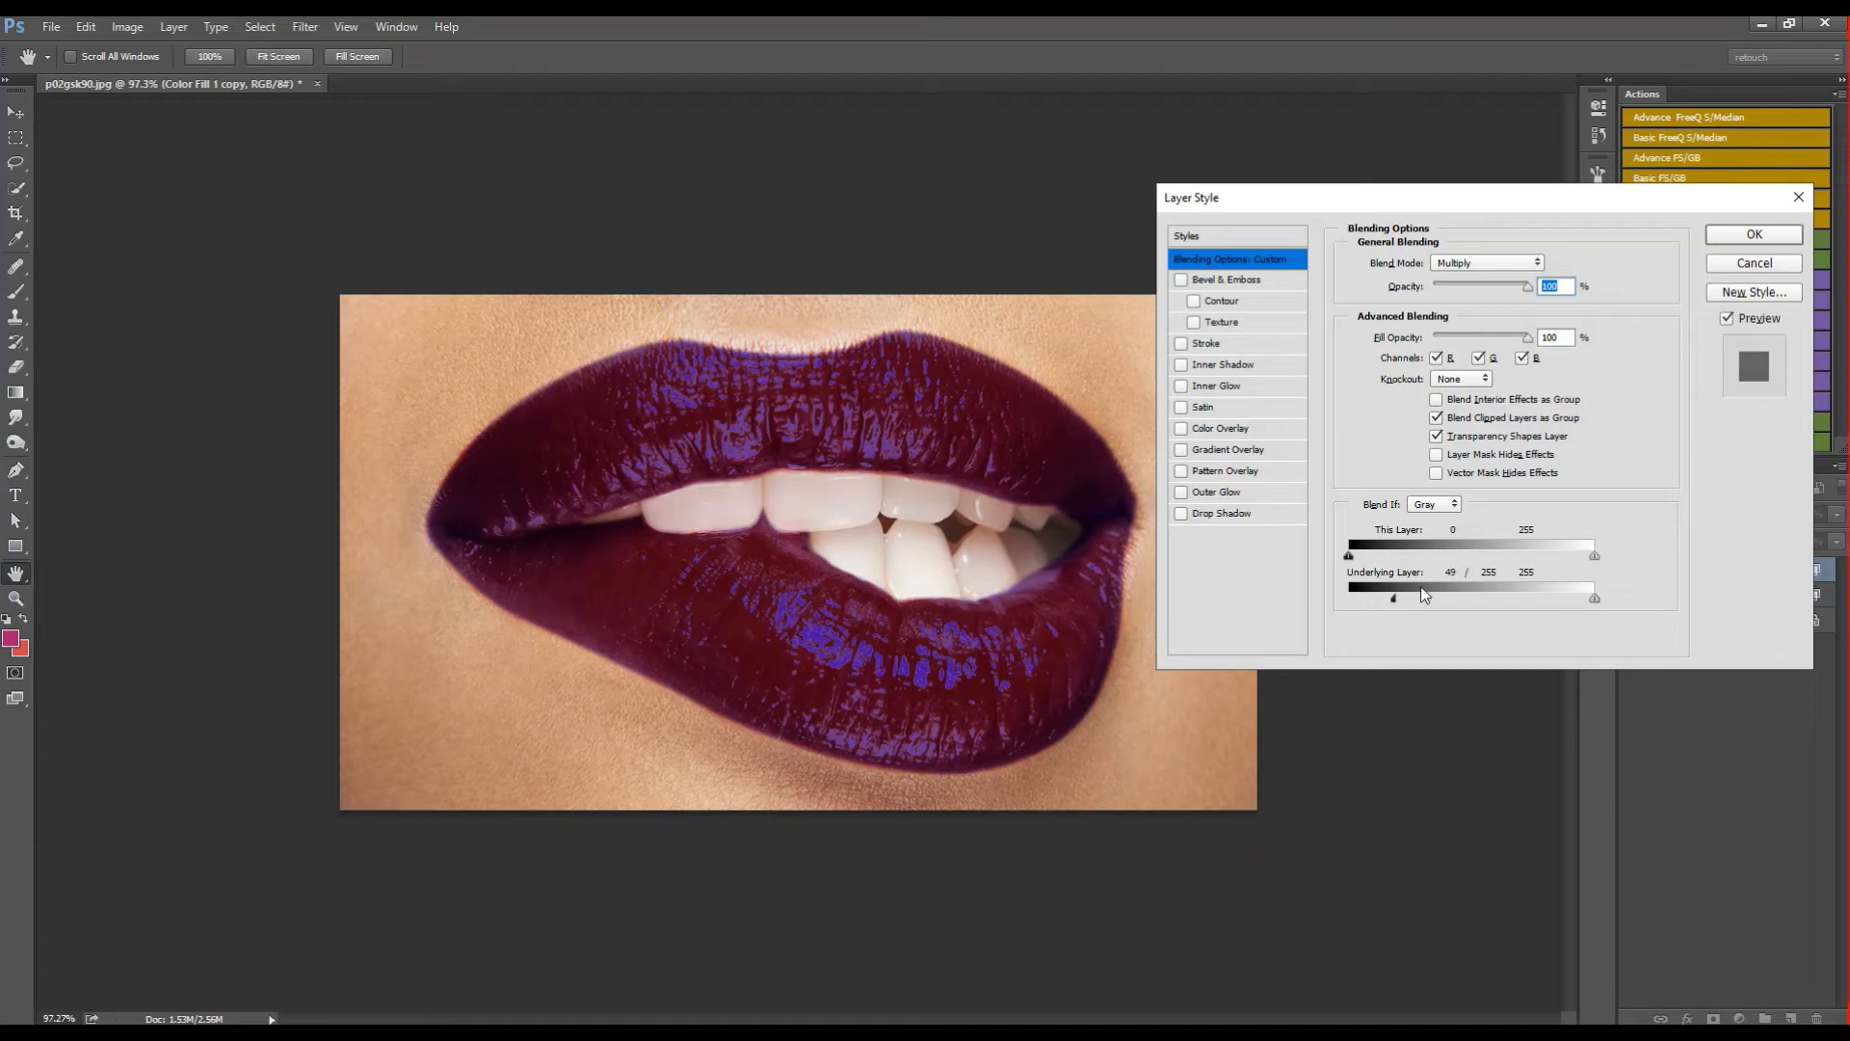
pyautogui.click(1738, 239)
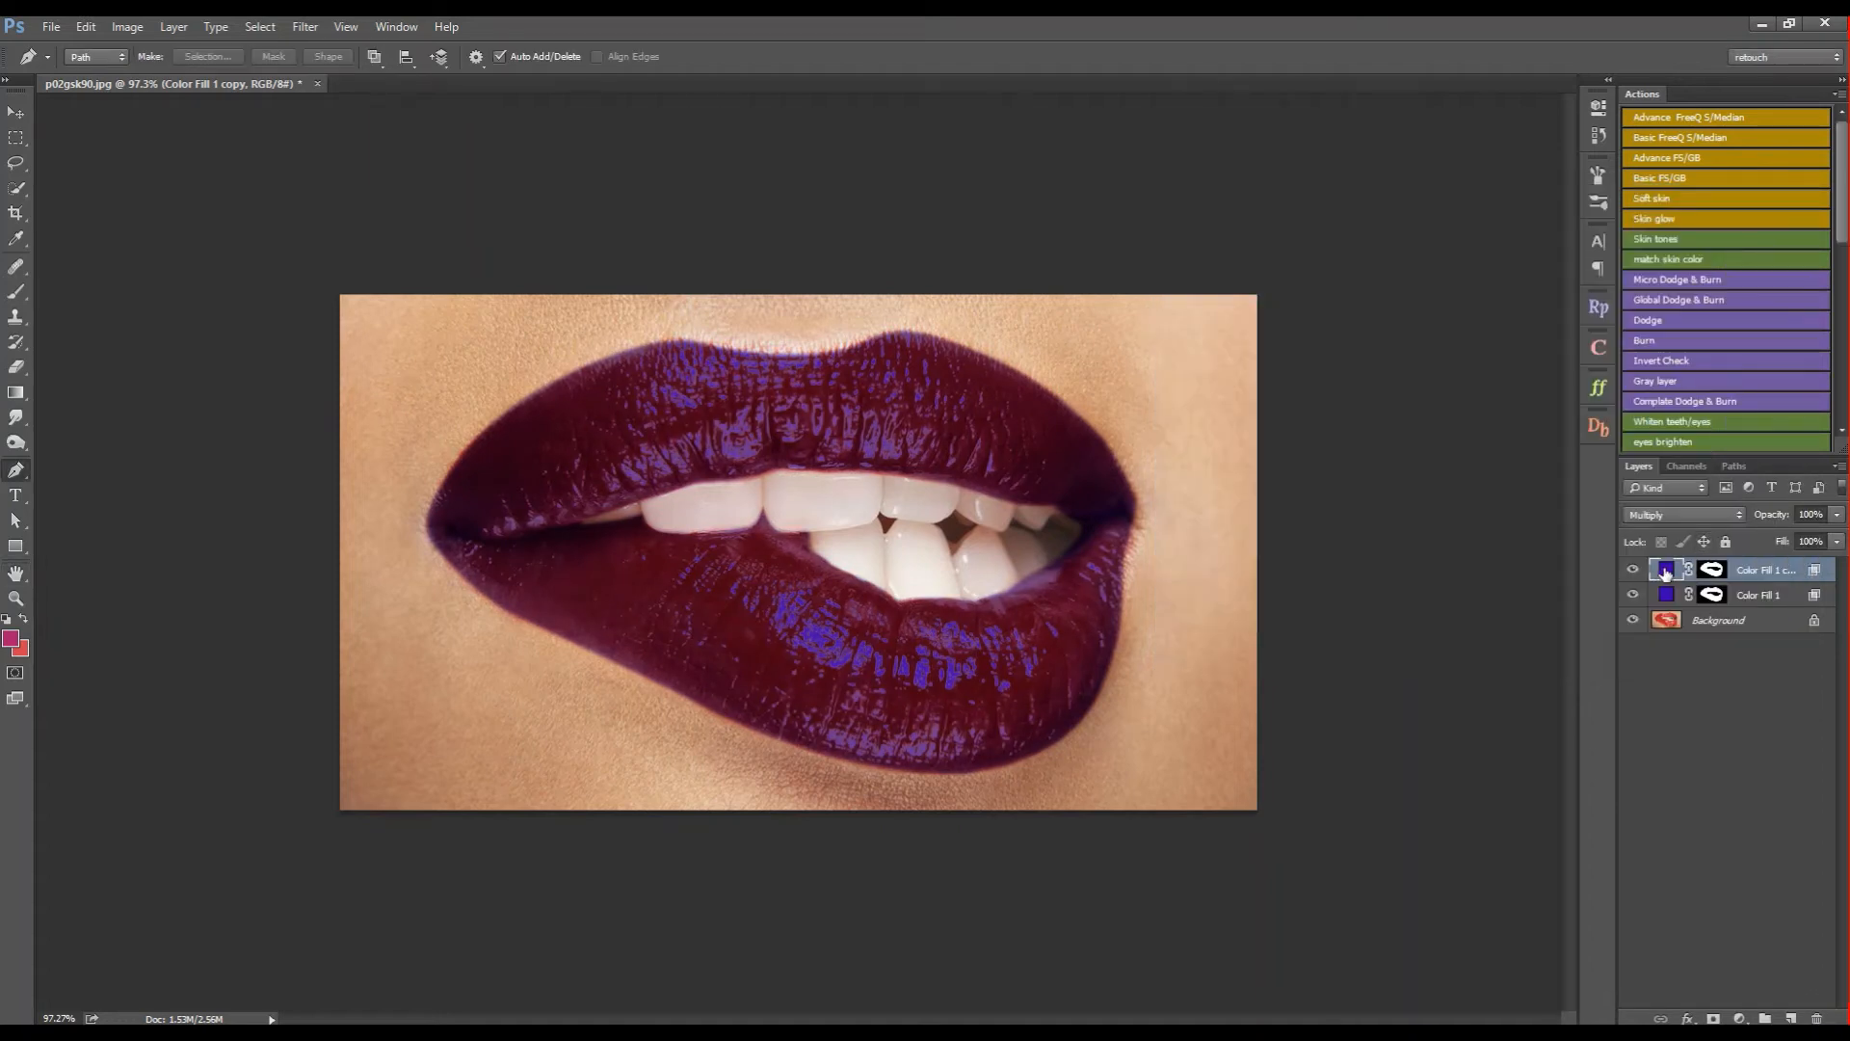
# Step: Change the copied fill layer's color to a lighter violet, #551eb9
pyautogui.doubleClick(1668, 573)
pyautogui.click(1367, 381)
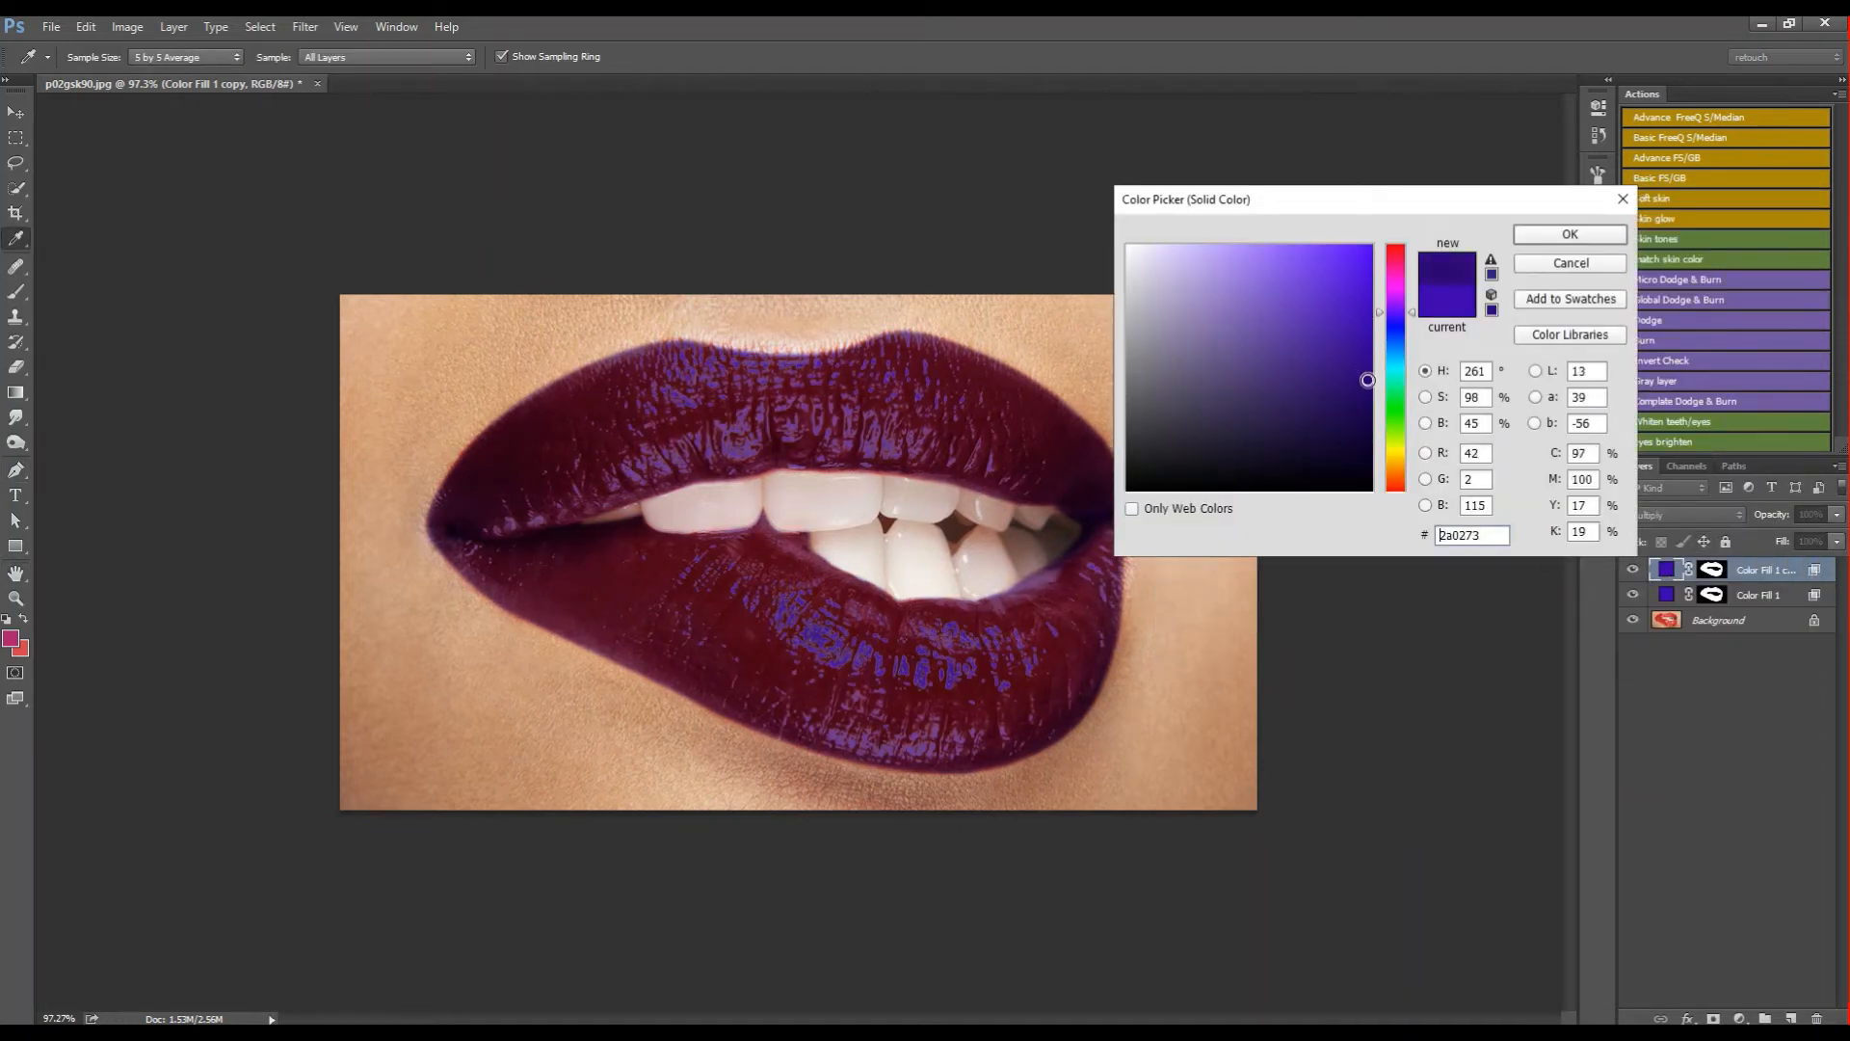
pyautogui.moveTo(1365, 388); pyautogui.dragTo(1372, 318)
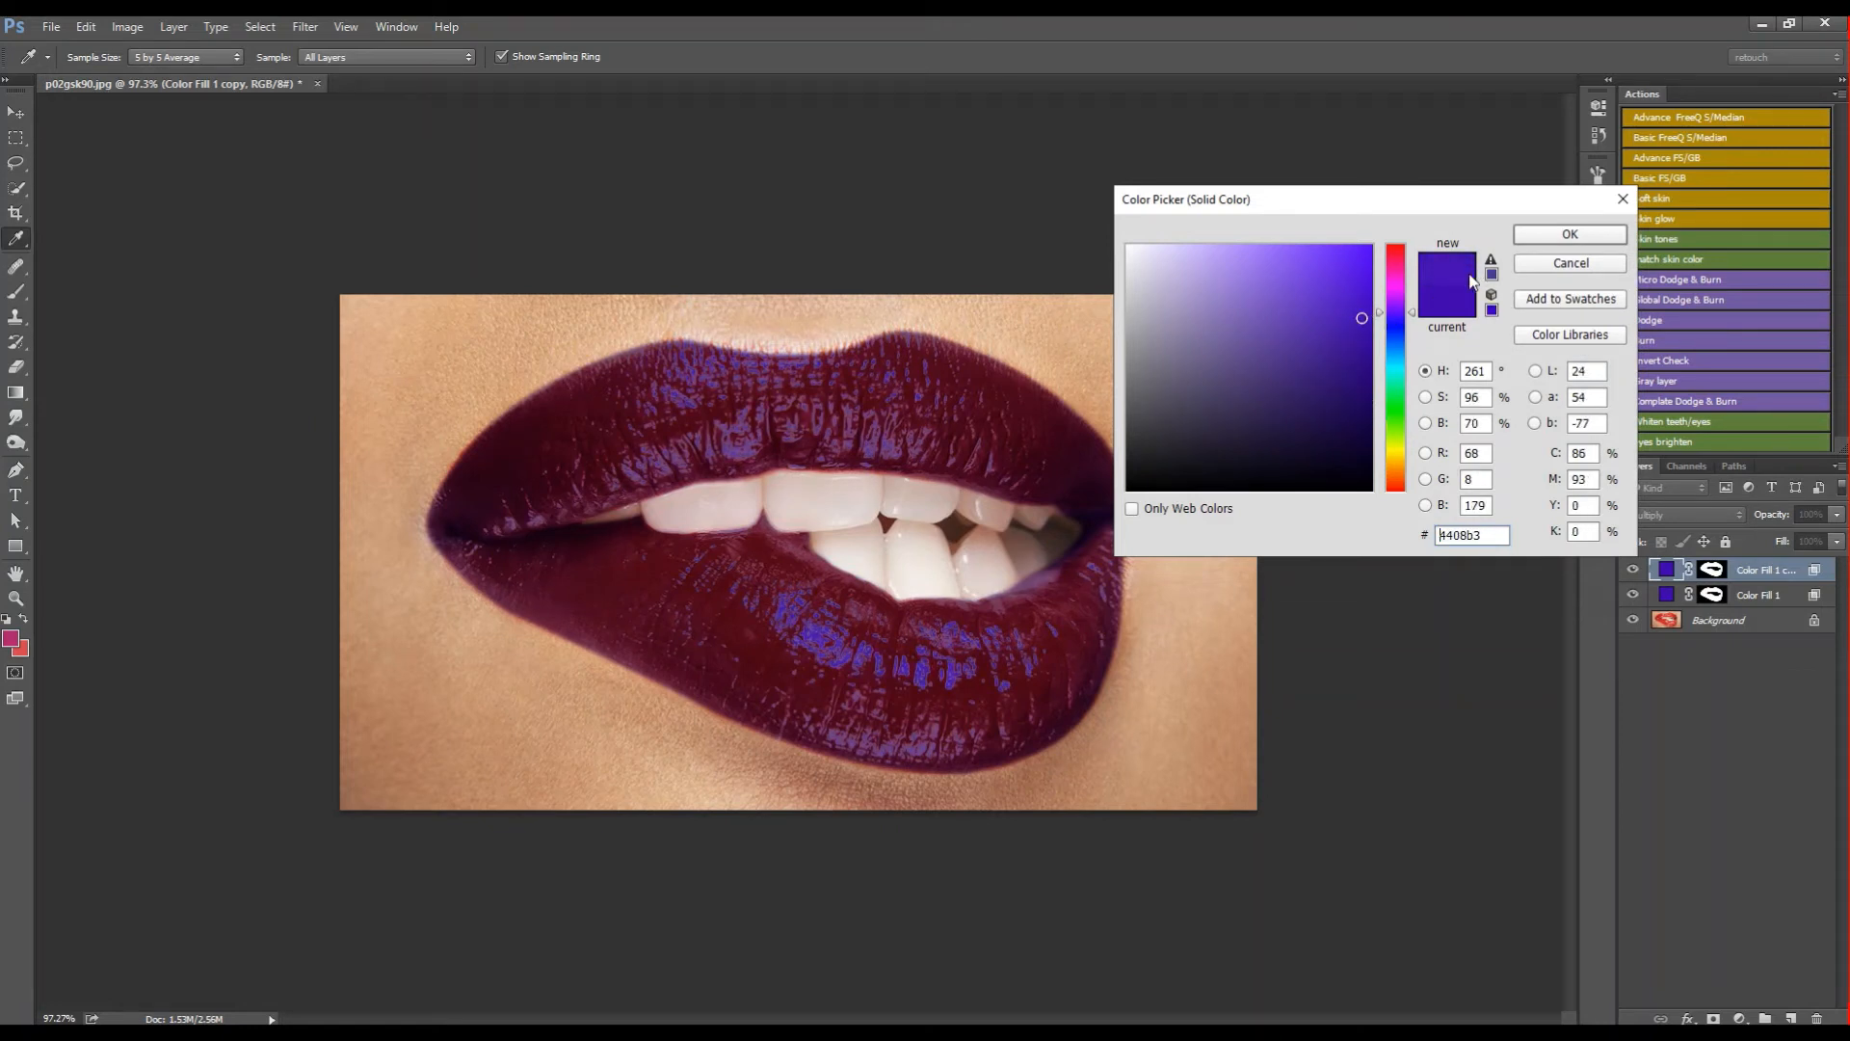
pyautogui.click(1334, 348)
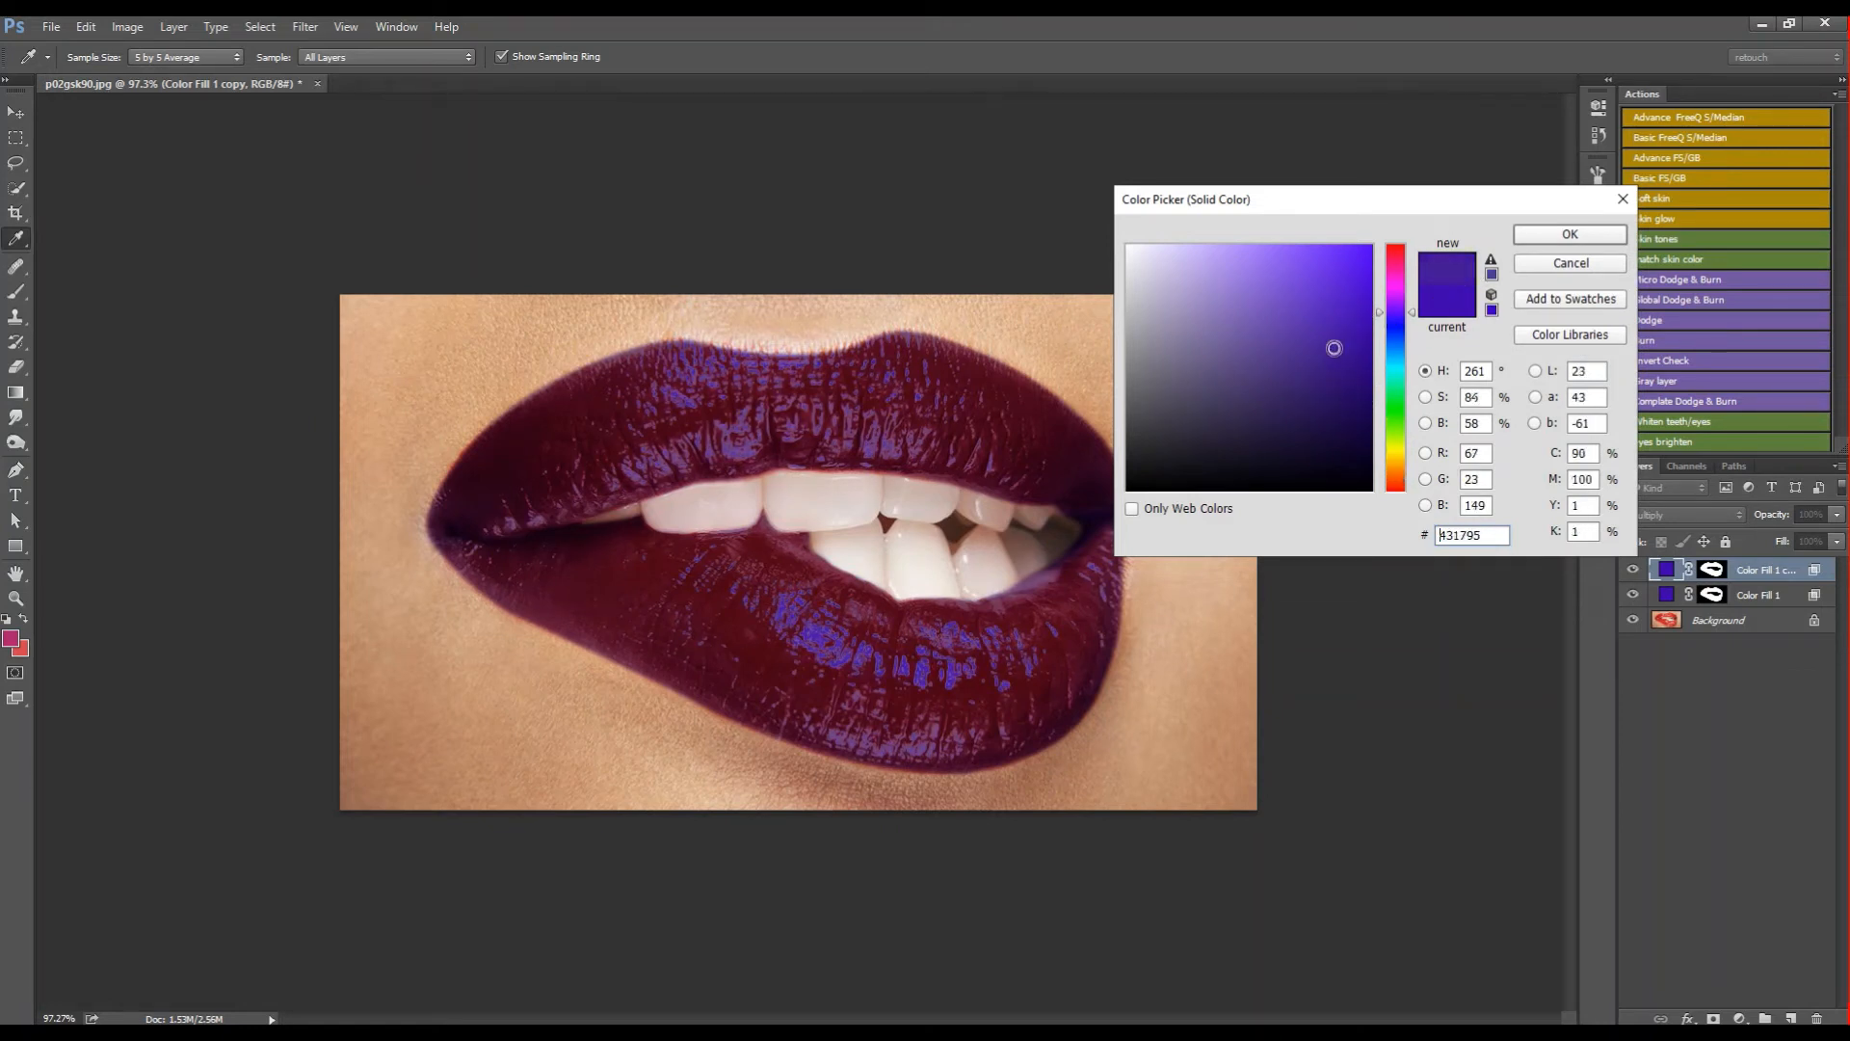
pyautogui.moveTo(1334, 345); pyautogui.dragTo(1332, 321)
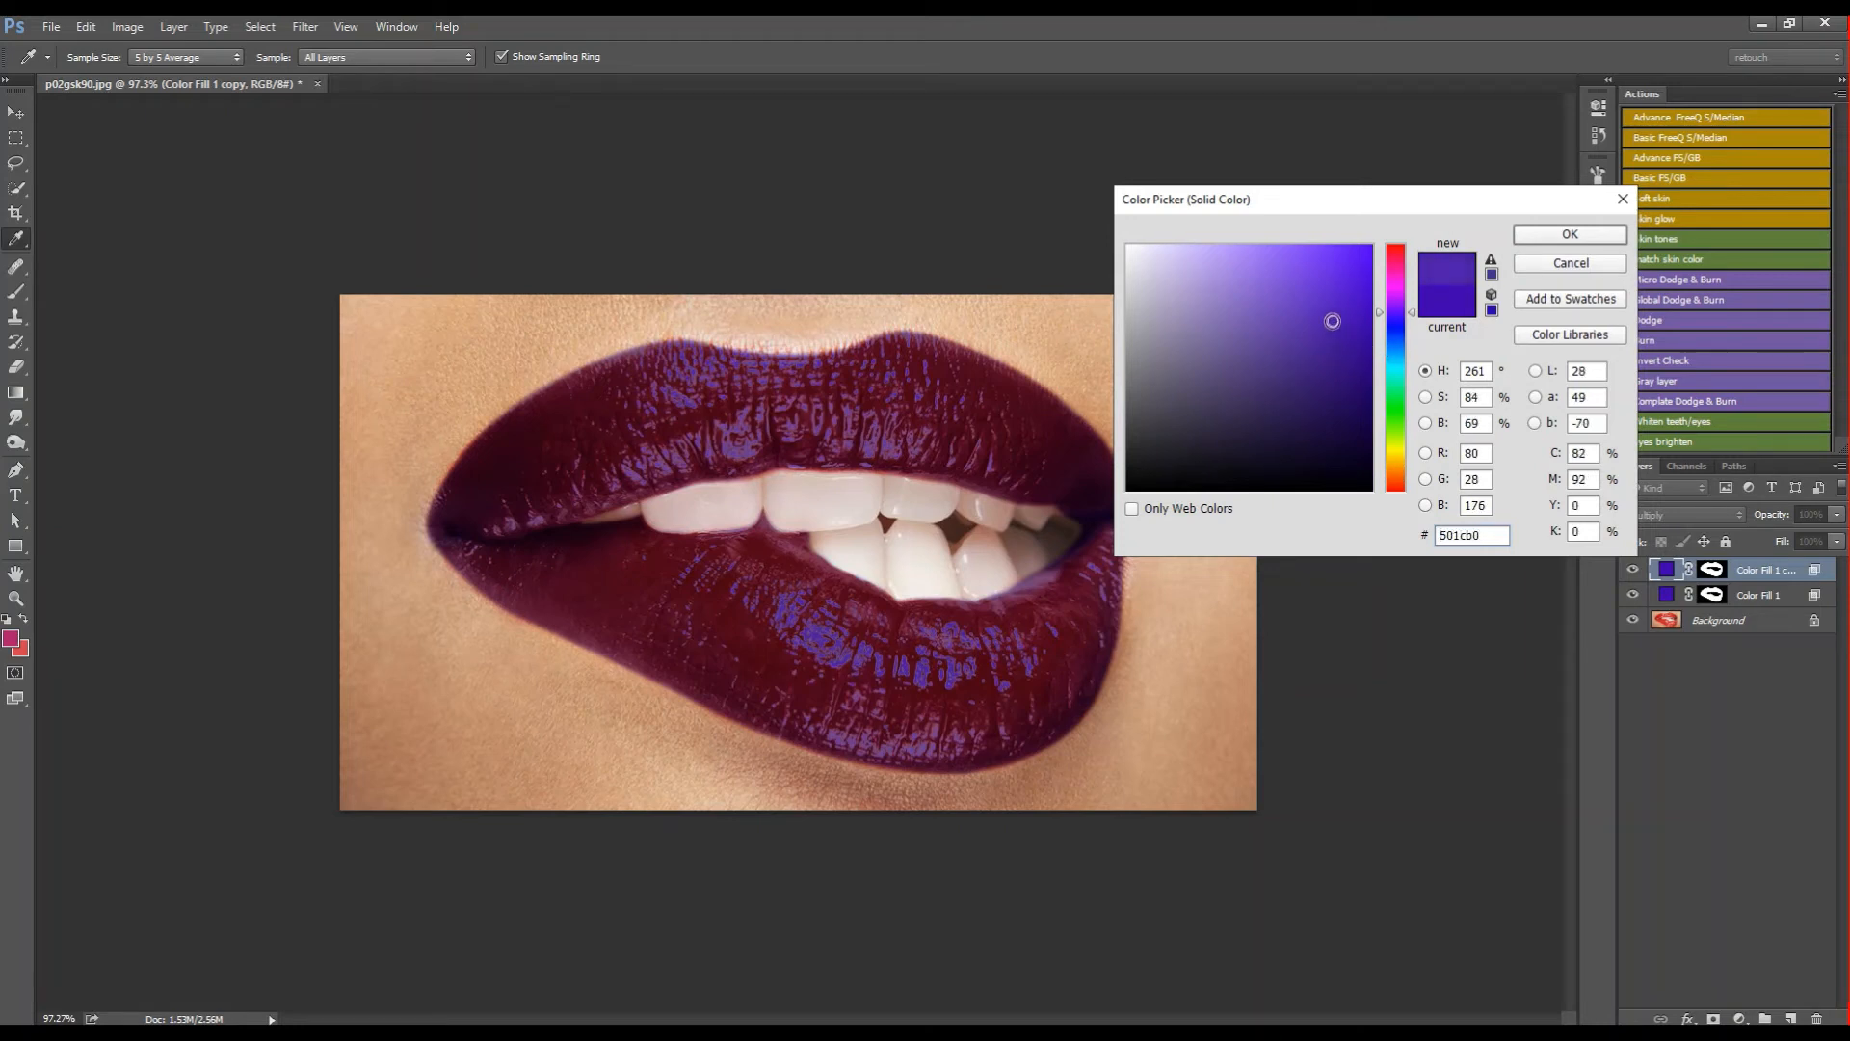
pyautogui.click(1564, 234)
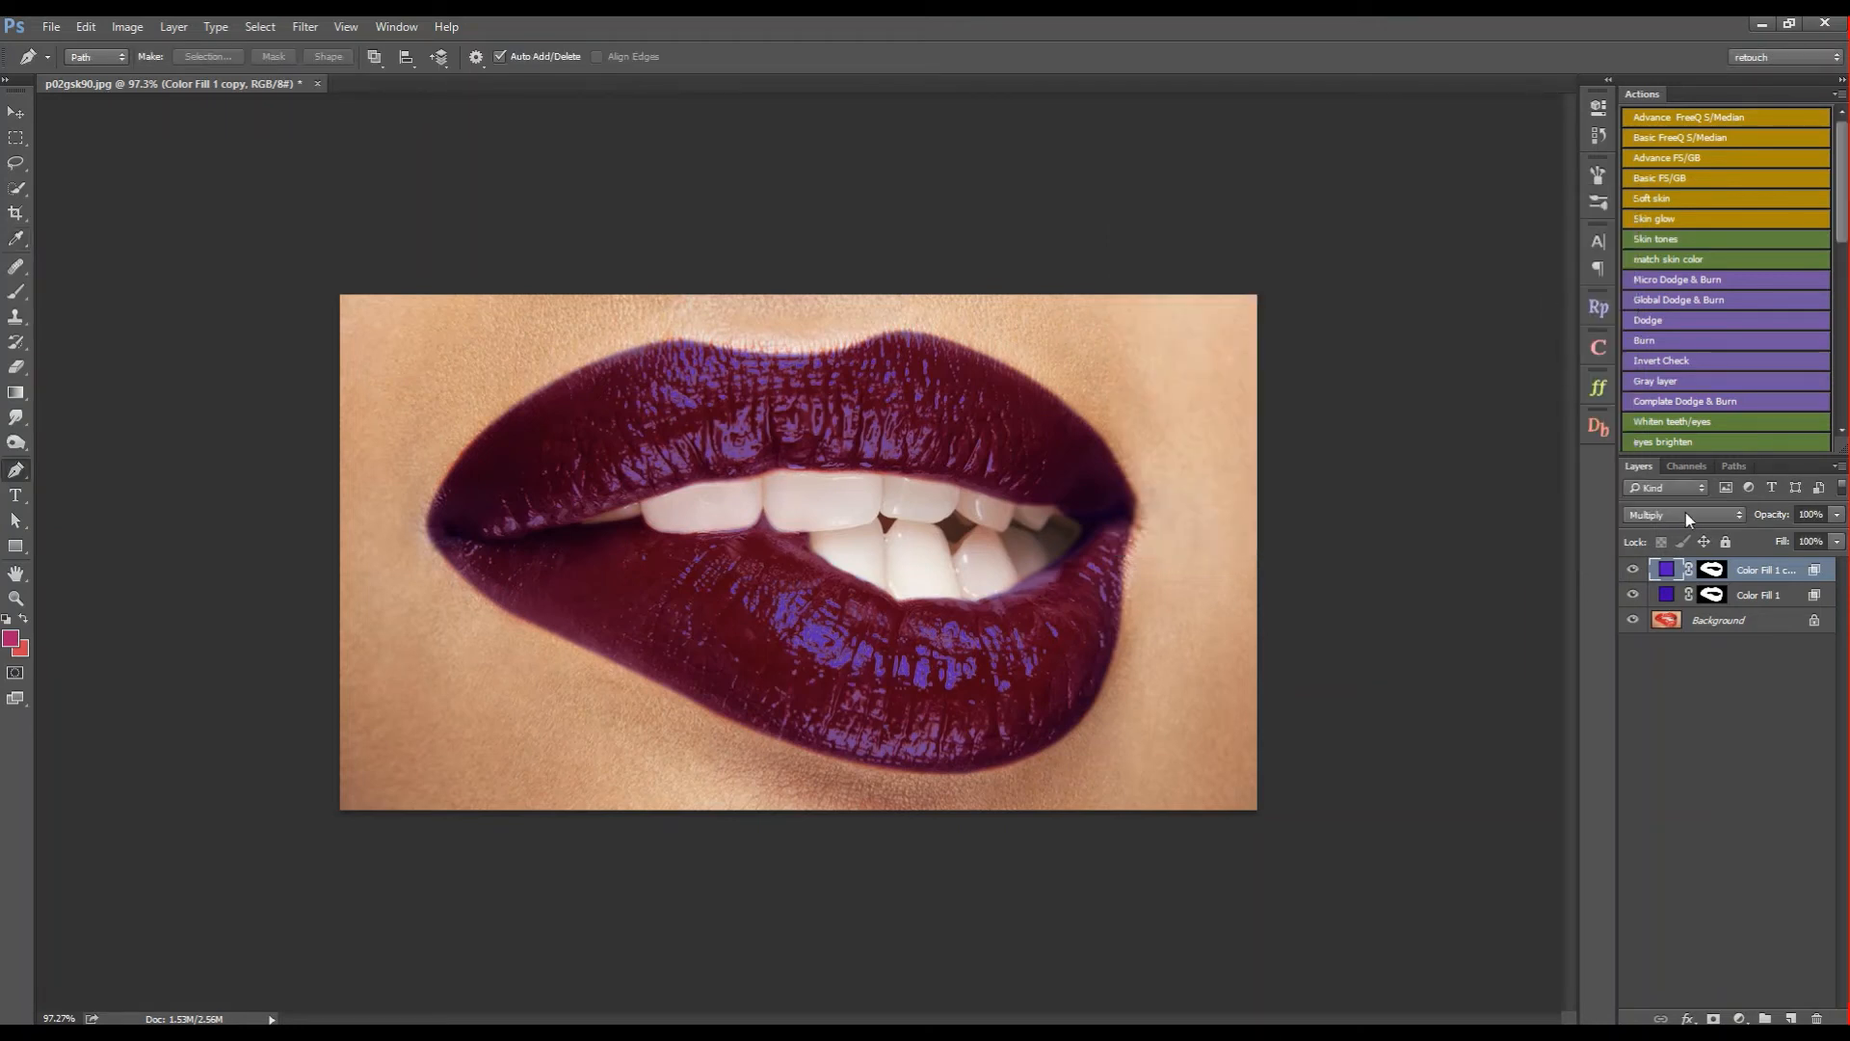
# Step: Set the copied fill layer's blend mode to Screen and toggle its visibility to compare the effect
pyautogui.click(1685, 516)
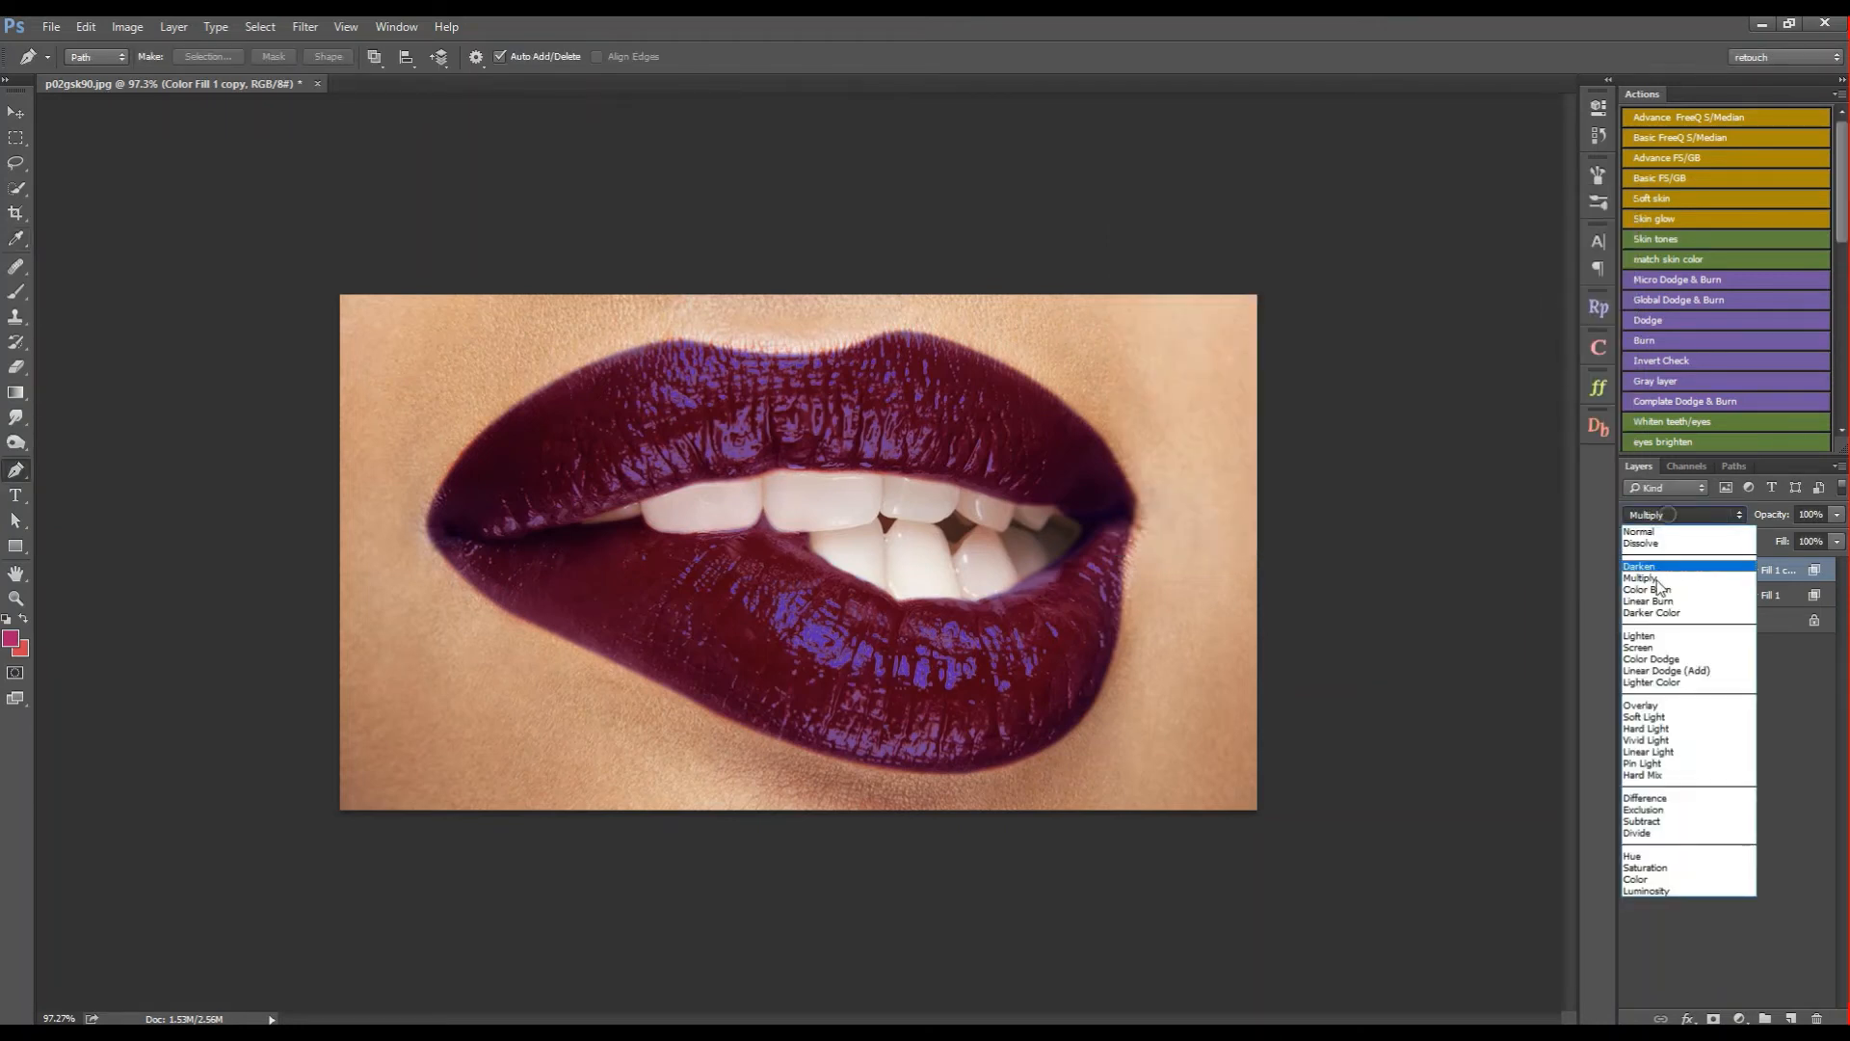
pyautogui.click(1640, 648)
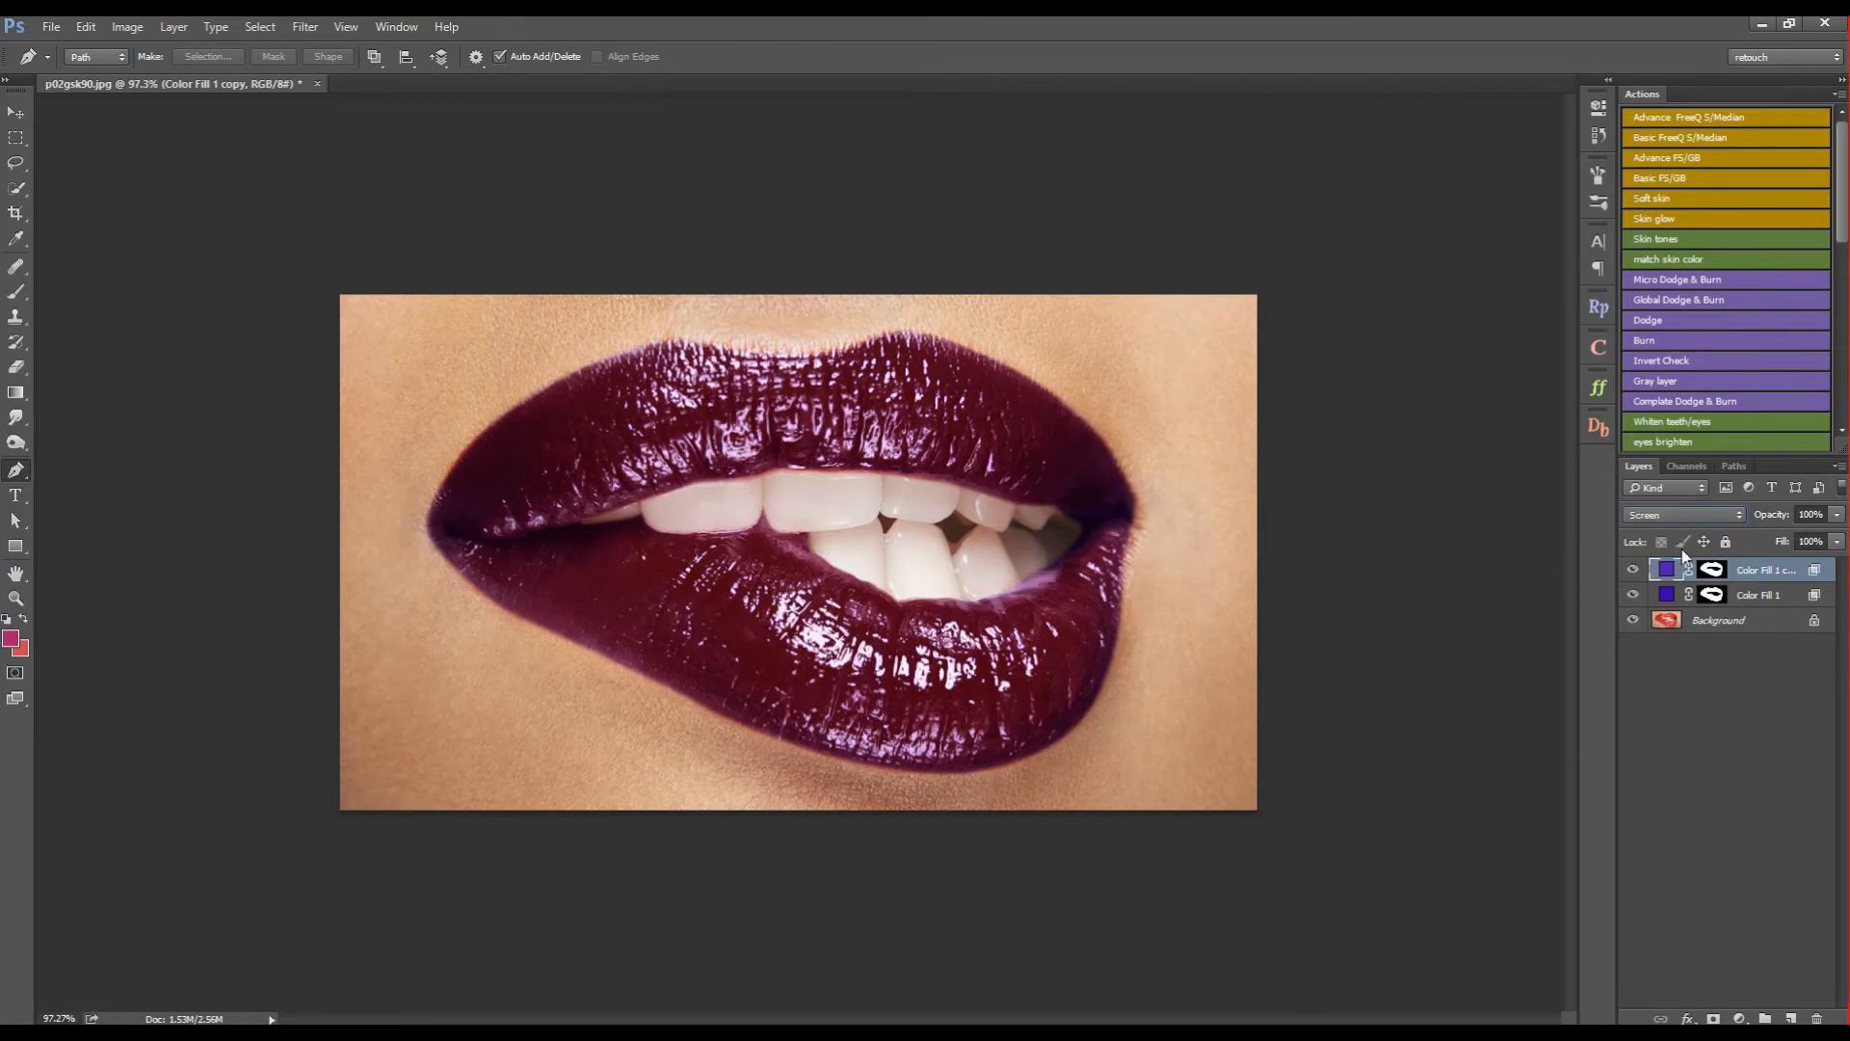
pyautogui.click(1633, 571)
pyautogui.click(1633, 571)
# Step: Shift the copied fill layer's color to a more saturated purple-violet hue
pyautogui.doubleClick(1666, 569)
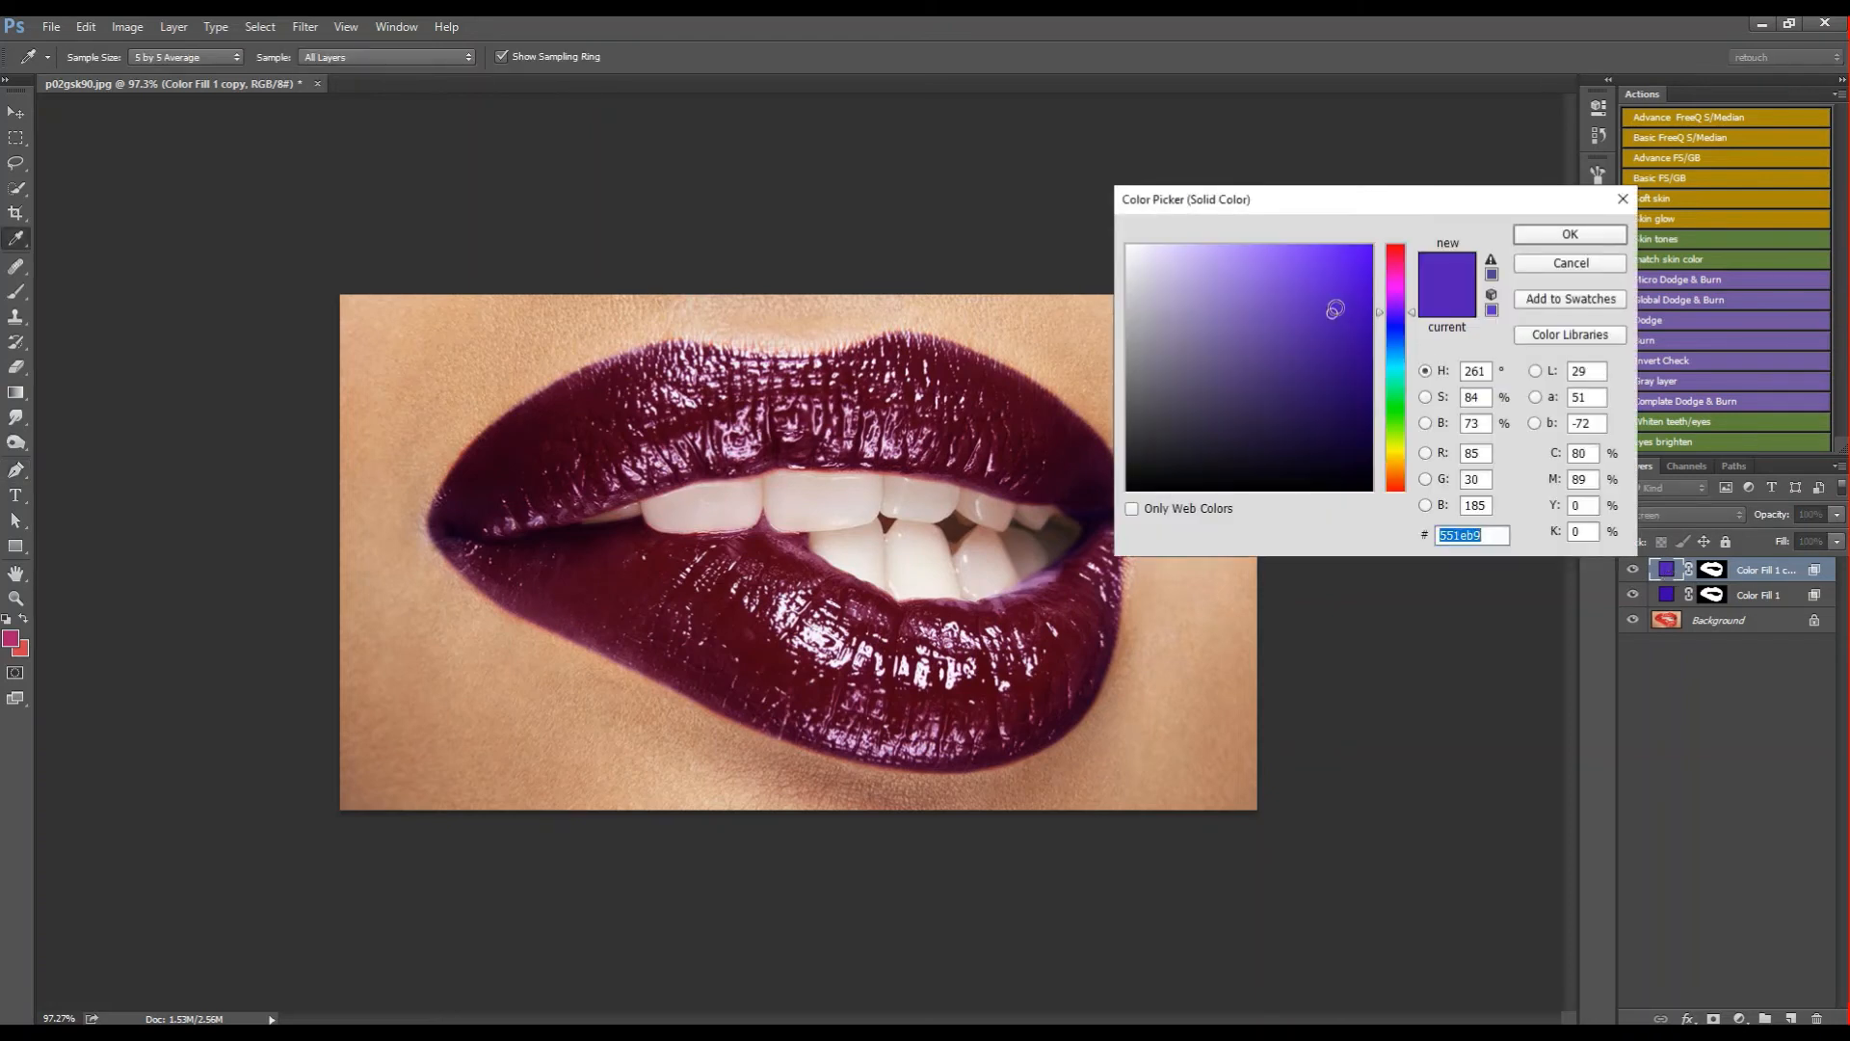
pyautogui.moveTo(1336, 309); pyautogui.dragTo(1364, 301)
pyautogui.click(1396, 305)
pyautogui.click(1550, 235)
# Step: Group the two color fill layers and expand the group to show its layers
pyautogui.press('z')
pyautogui.moveTo(929, 501); pyautogui.dragTo(938, 582)
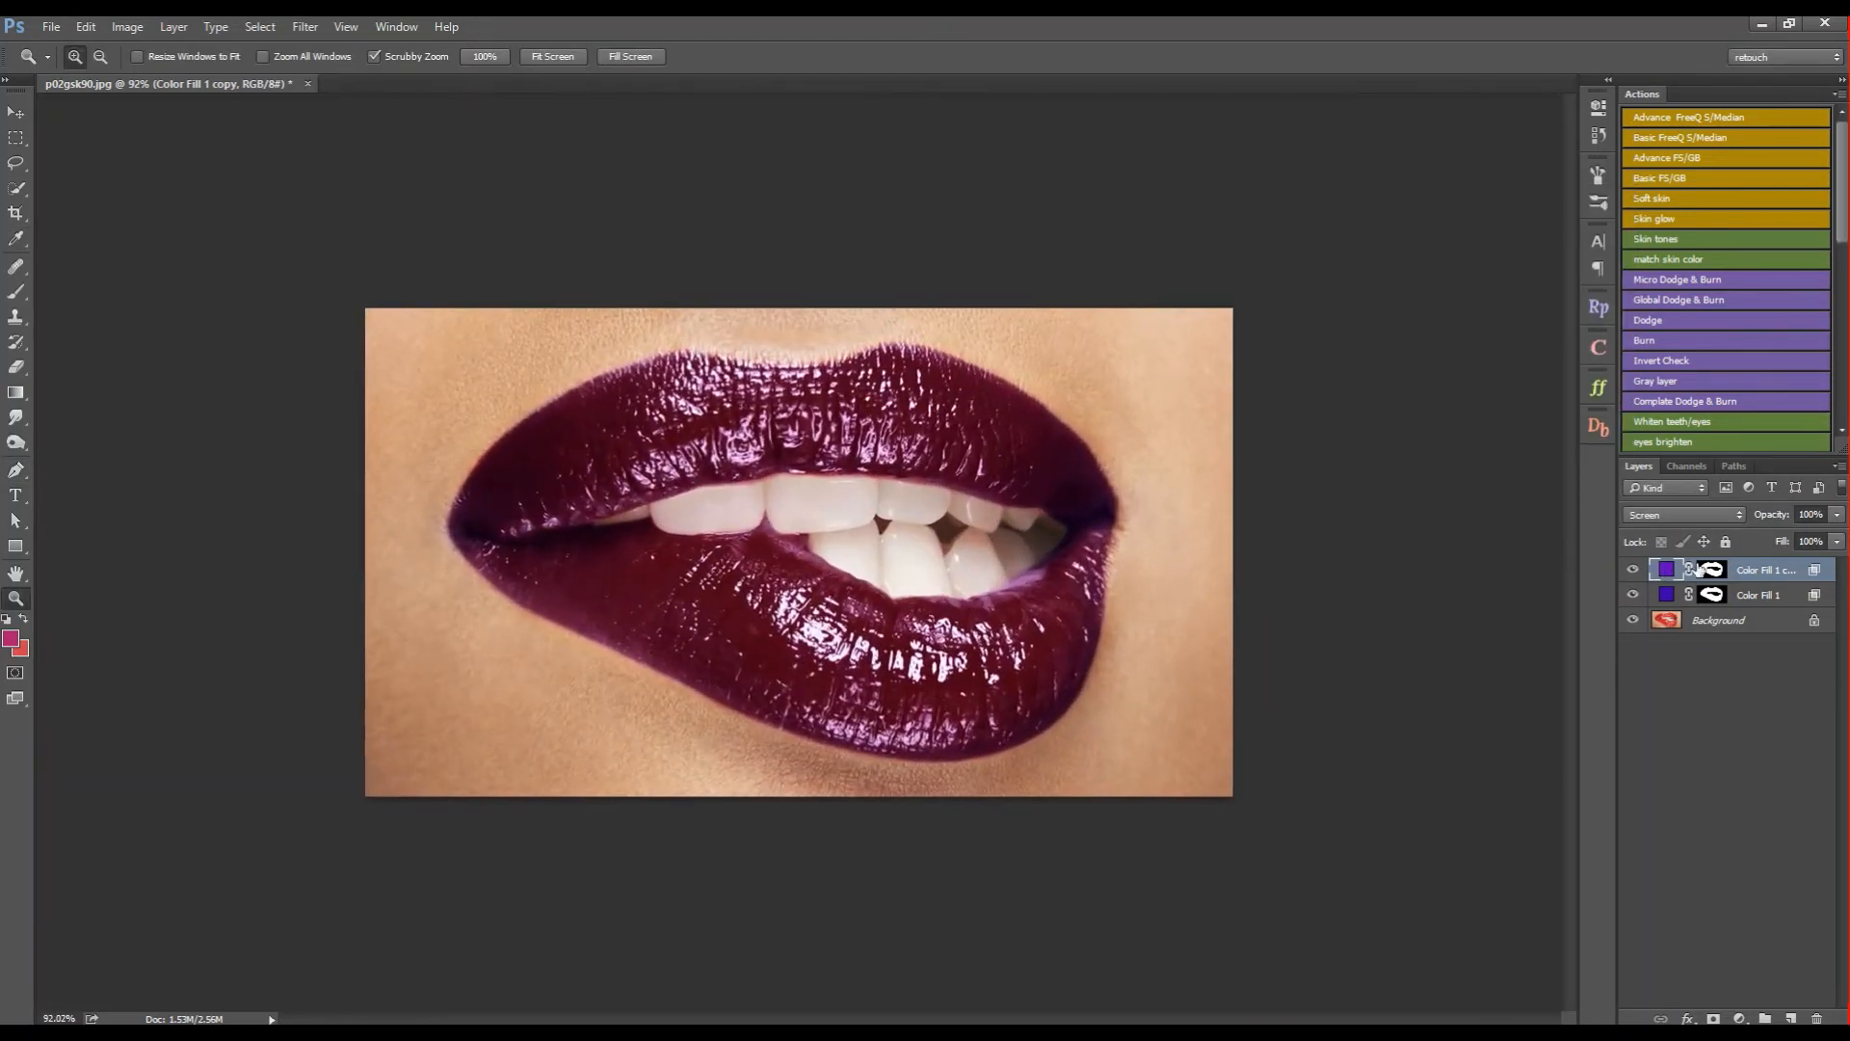
pyautogui.keyDown('ctrl'); pyautogui.click(1756, 603); pyautogui.keyUp('ctrl')
pyautogui.hotkey('ctrl', 'g')
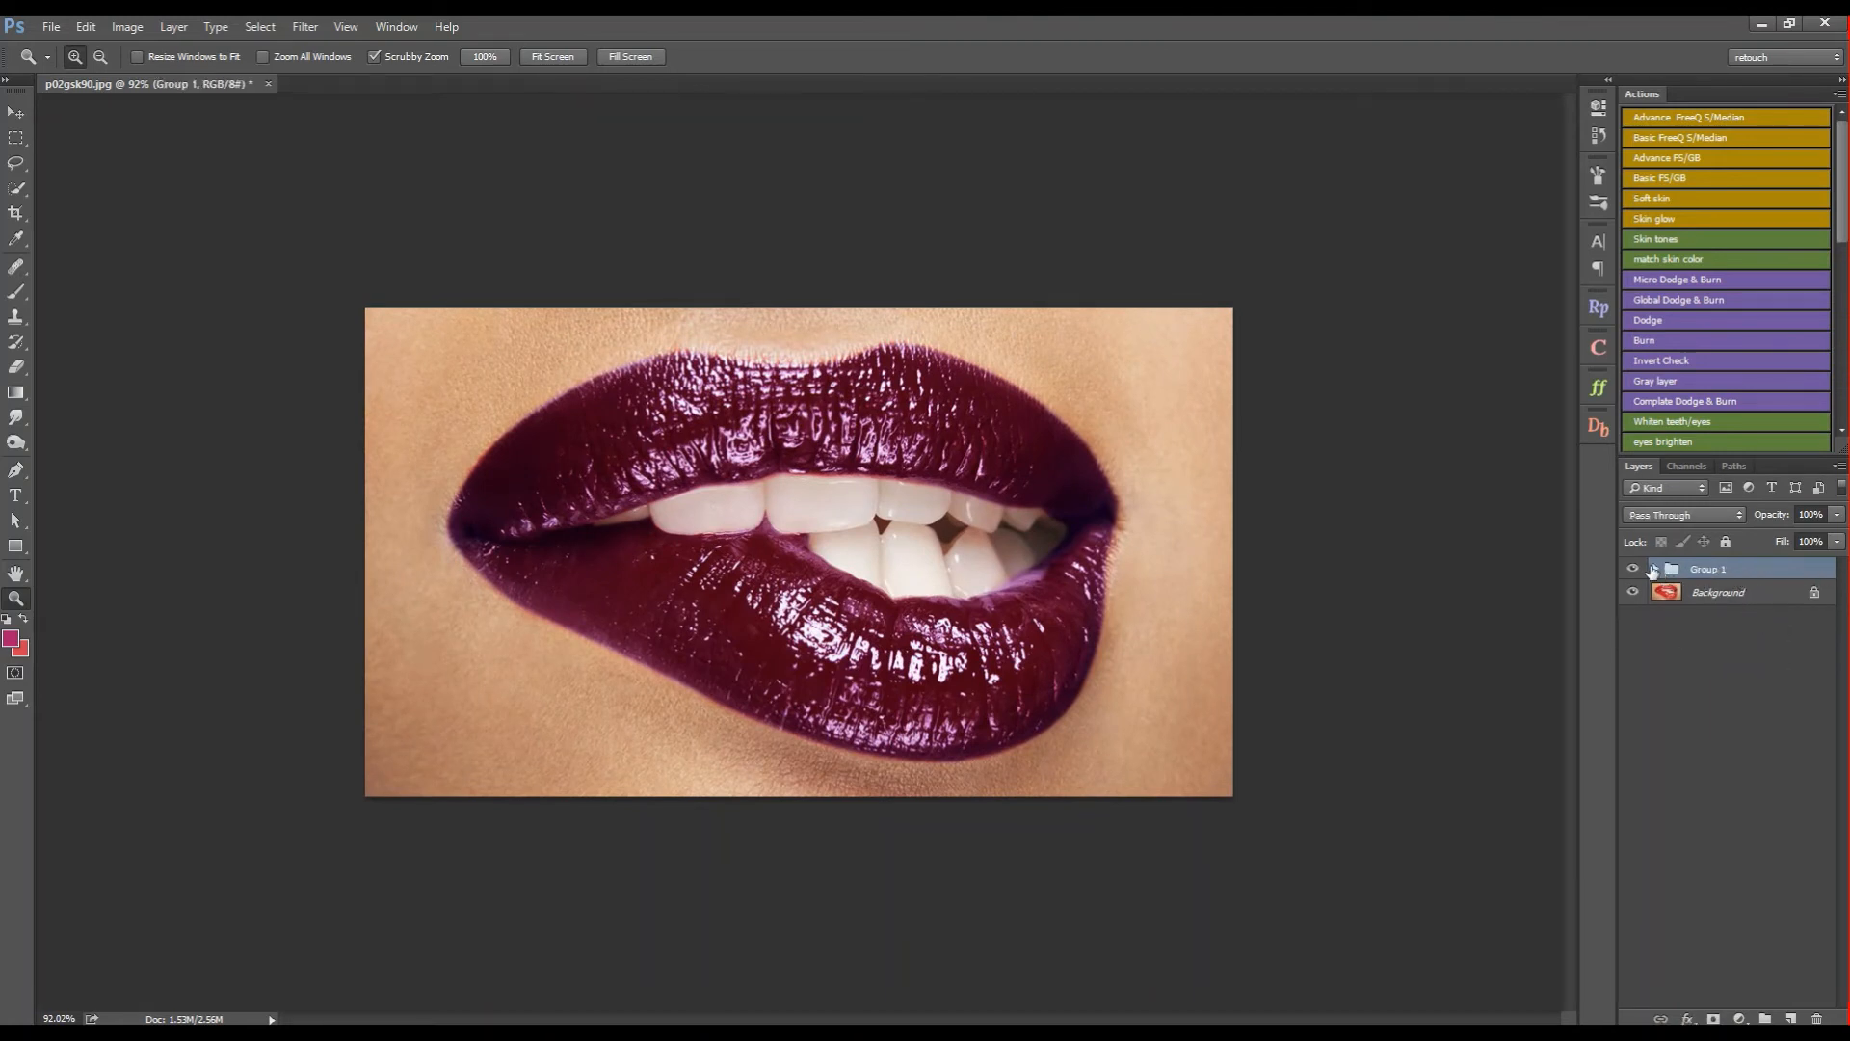
pyautogui.click(1655, 570)
# Step: Compare the recolored lips with the original by toggling the layer group's visibility
pyautogui.click(1633, 569)
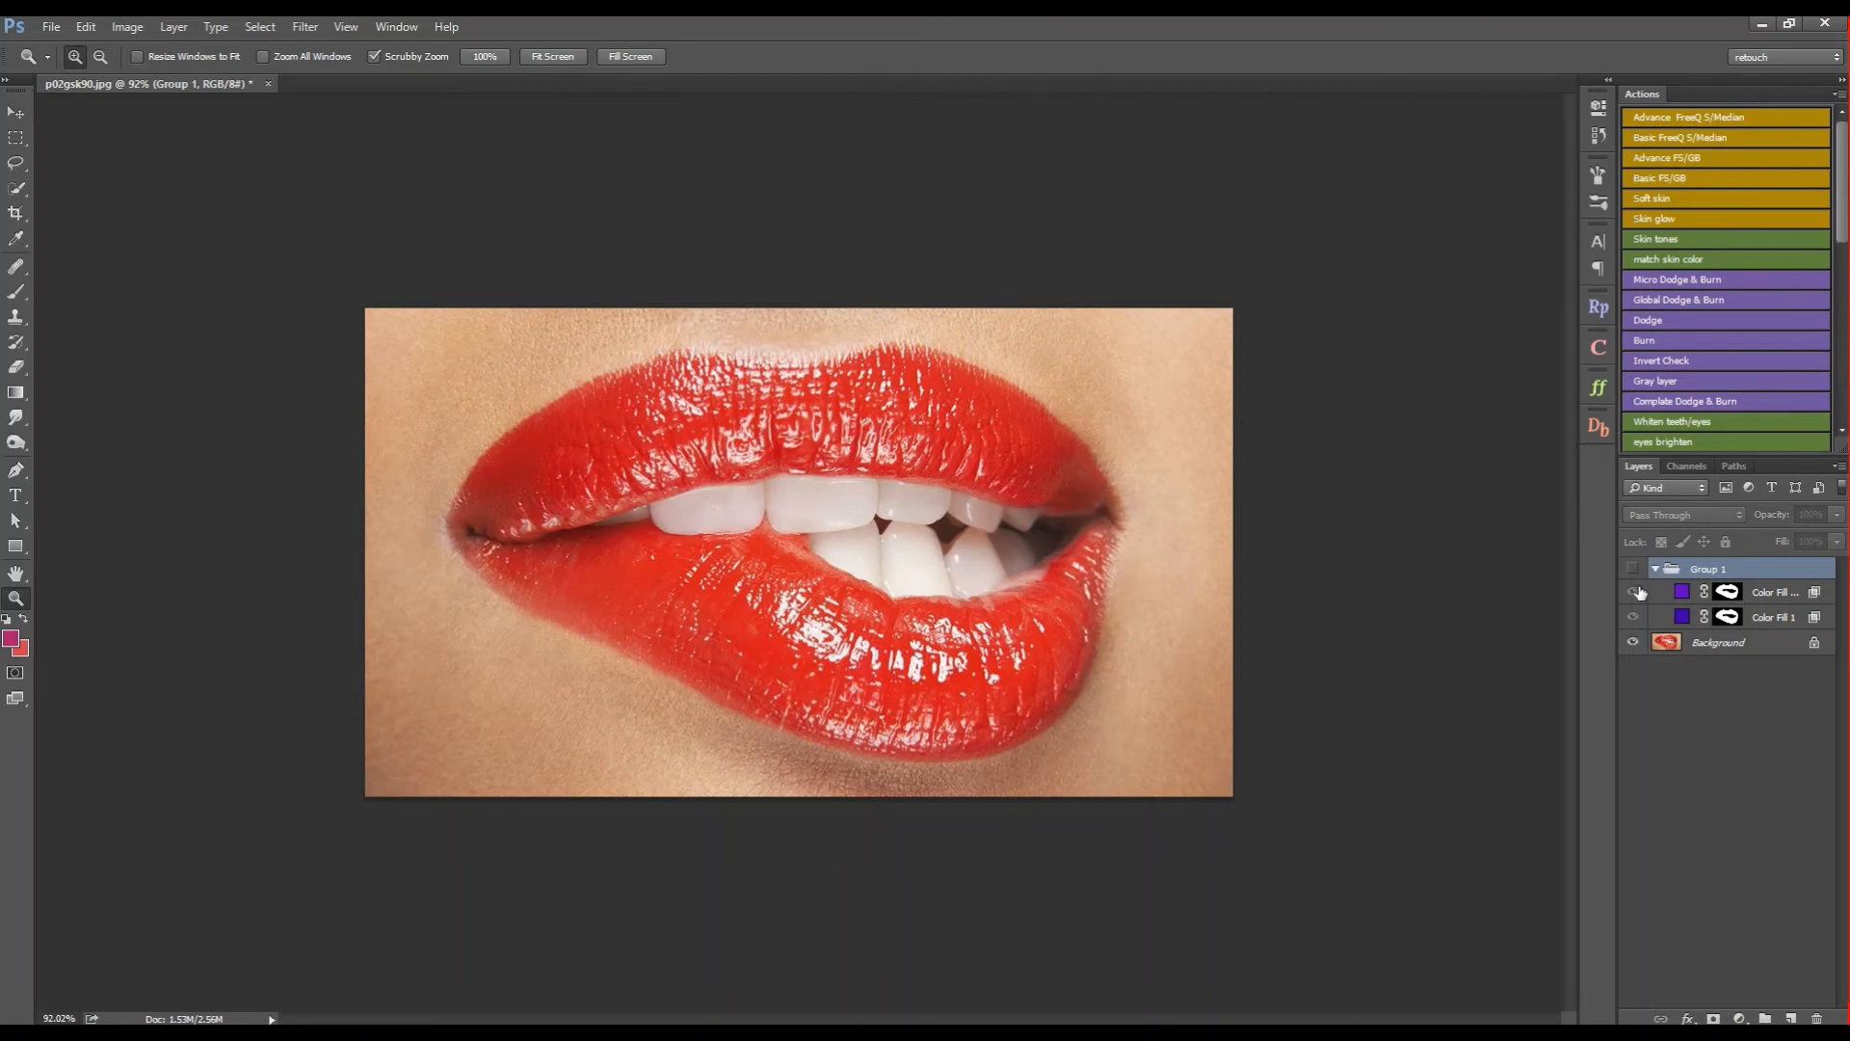
pyautogui.click(1632, 569)
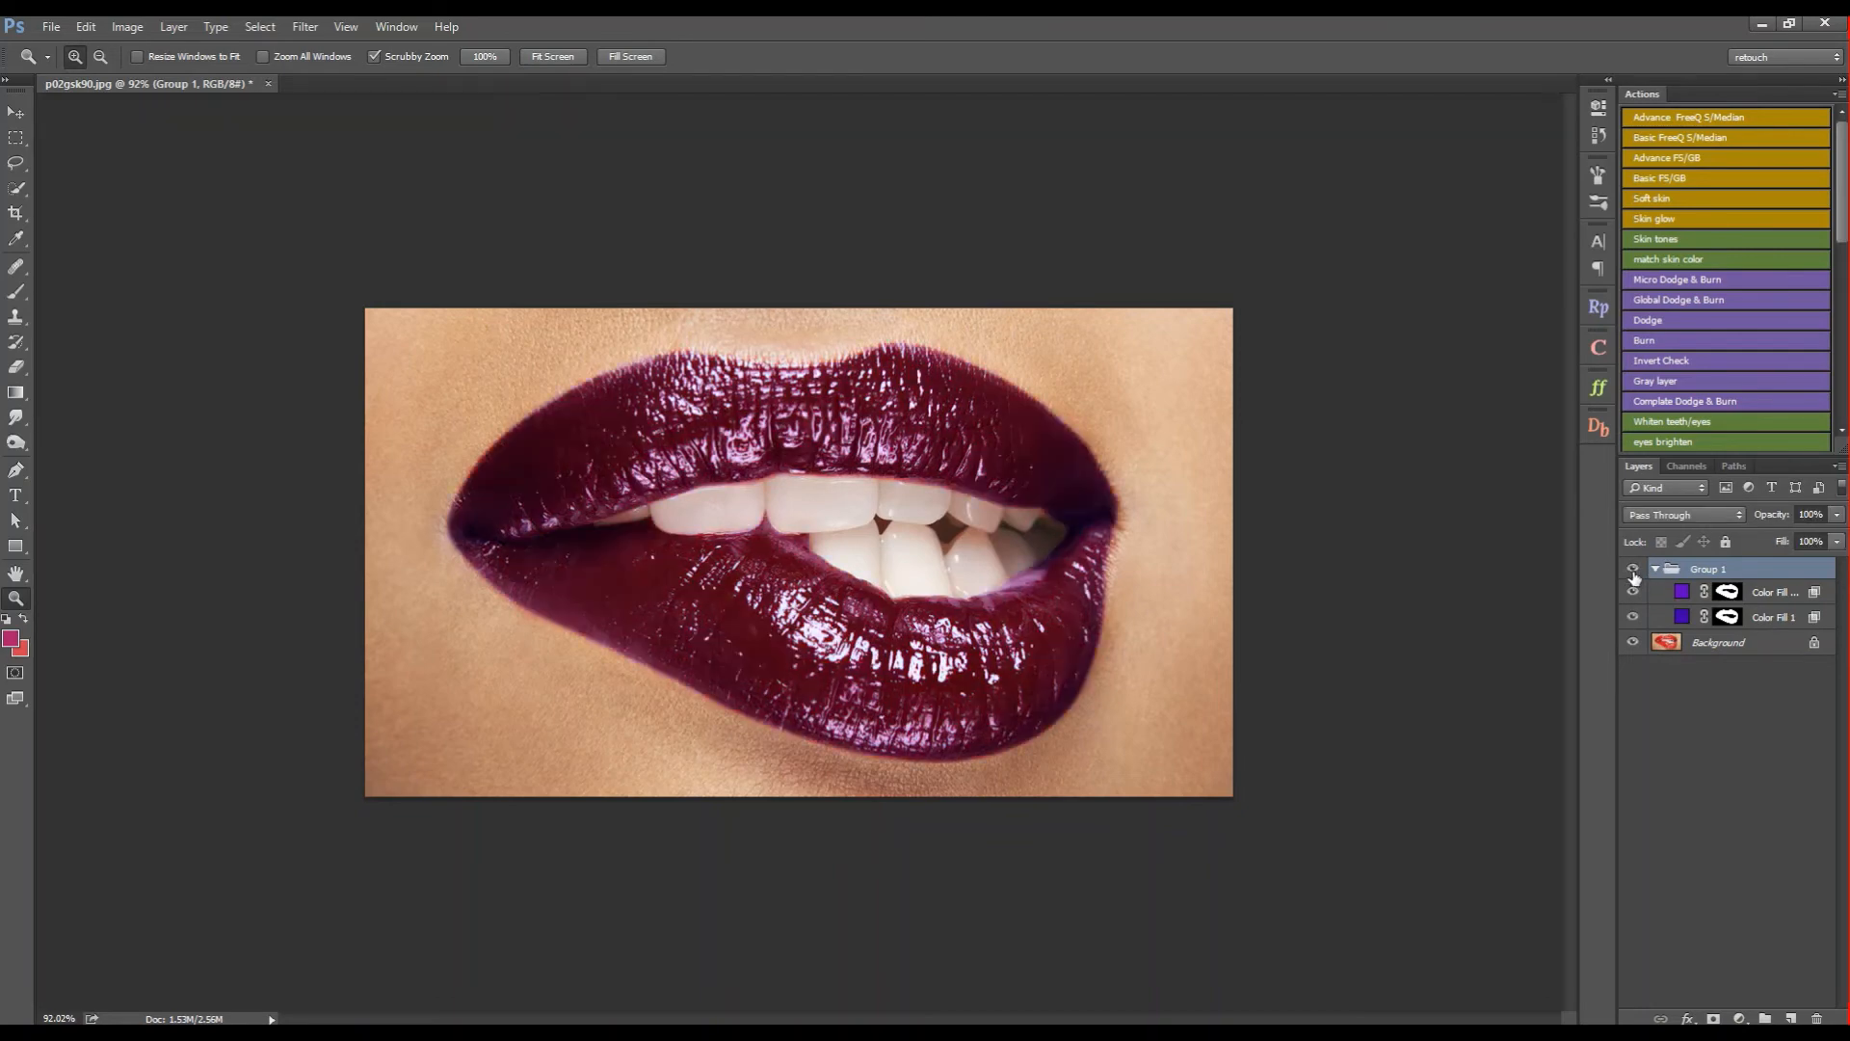
pyautogui.click(1632, 570)
pyautogui.click(1632, 568)
# Step: Load the lip selection from the copied fill layer's mask and add a Hue/Saturation adjustment layer over it
pyautogui.moveTo(914, 464); pyautogui.dragTo(879, 484)
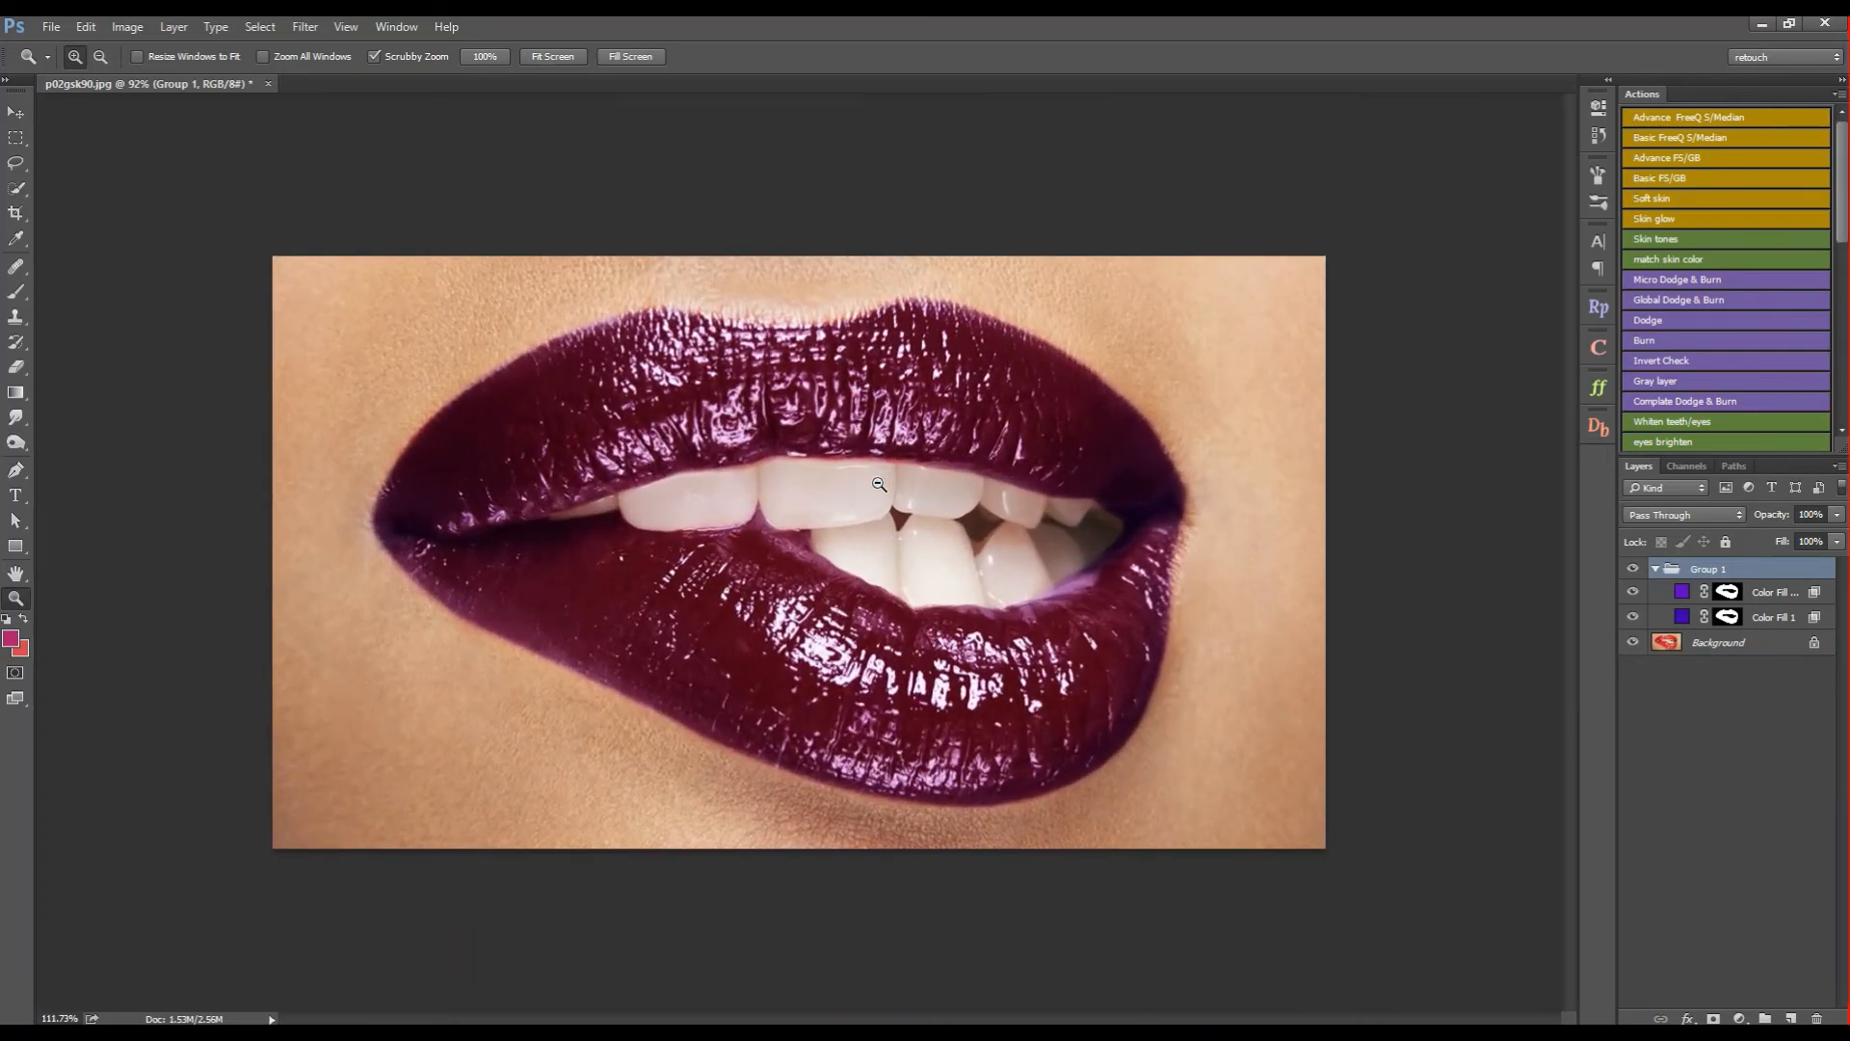
pyautogui.click(1729, 599)
pyautogui.keyDown('ctrl'); pyautogui.click(1729, 601); pyautogui.keyUp('ctrl')
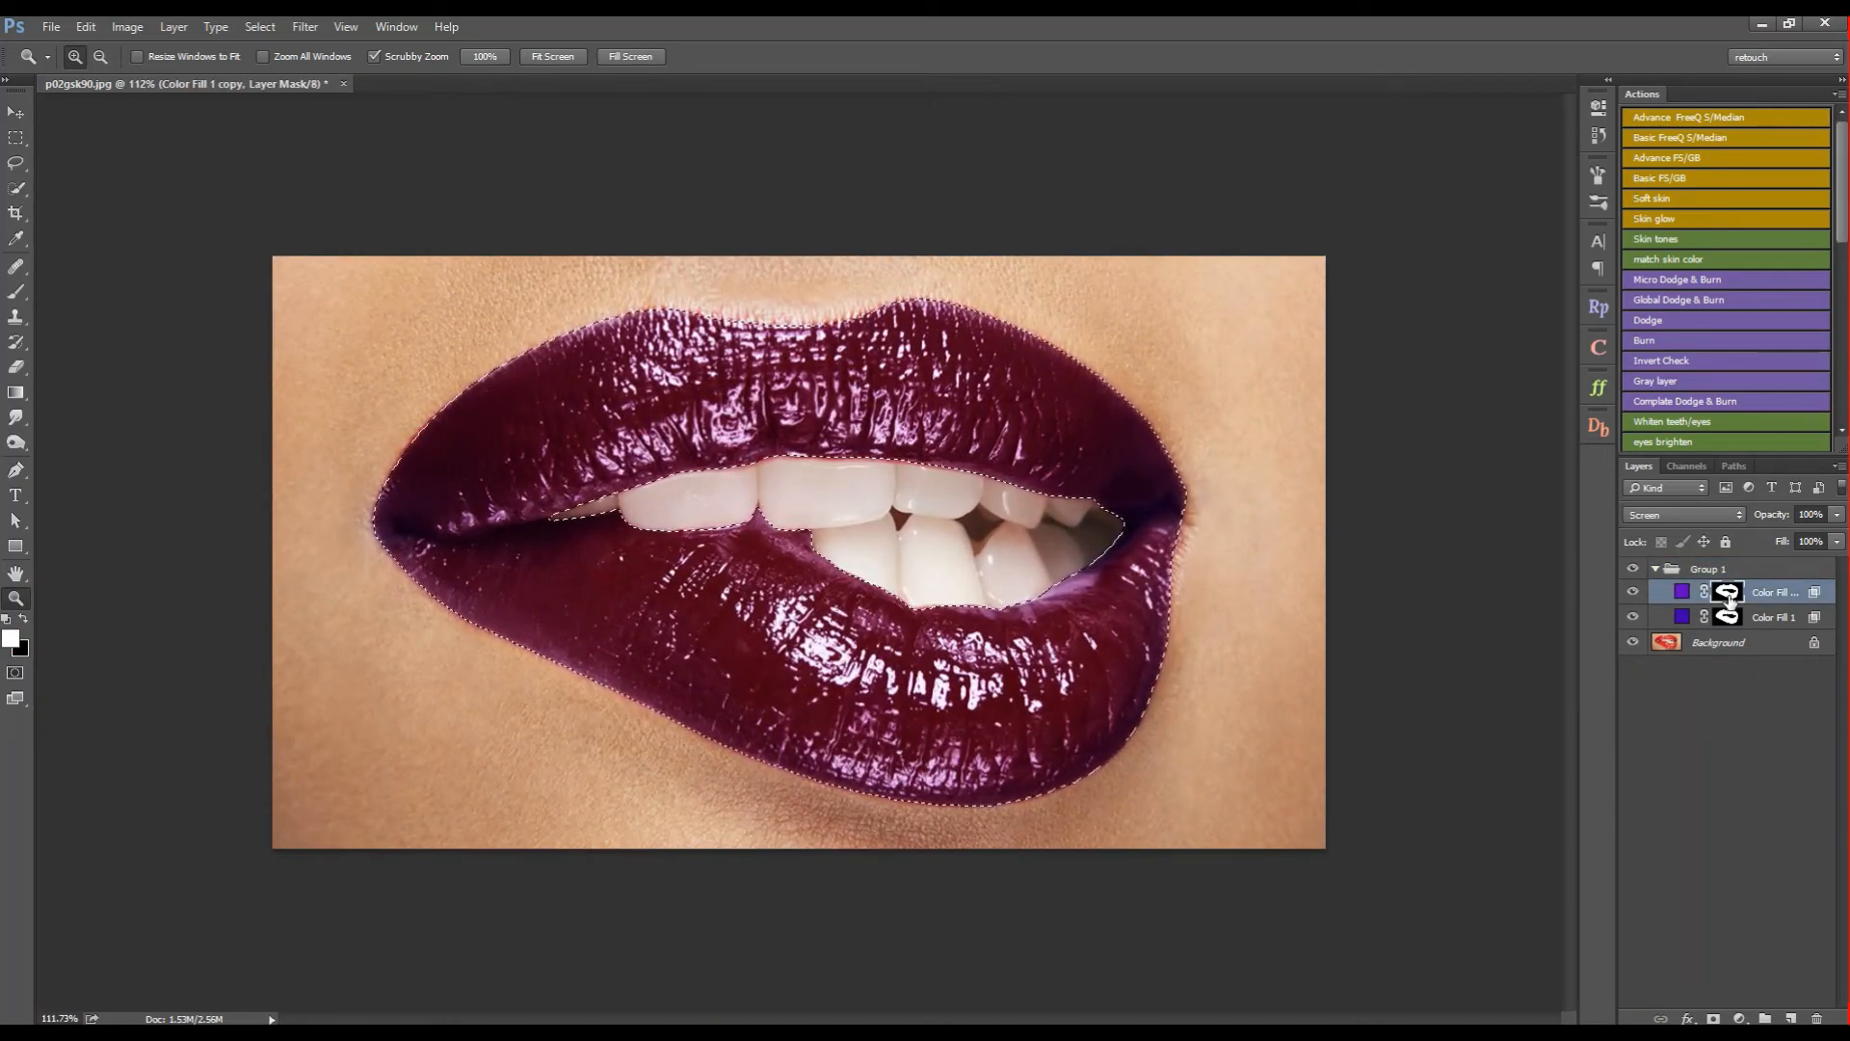
pyautogui.click(1739, 1019)
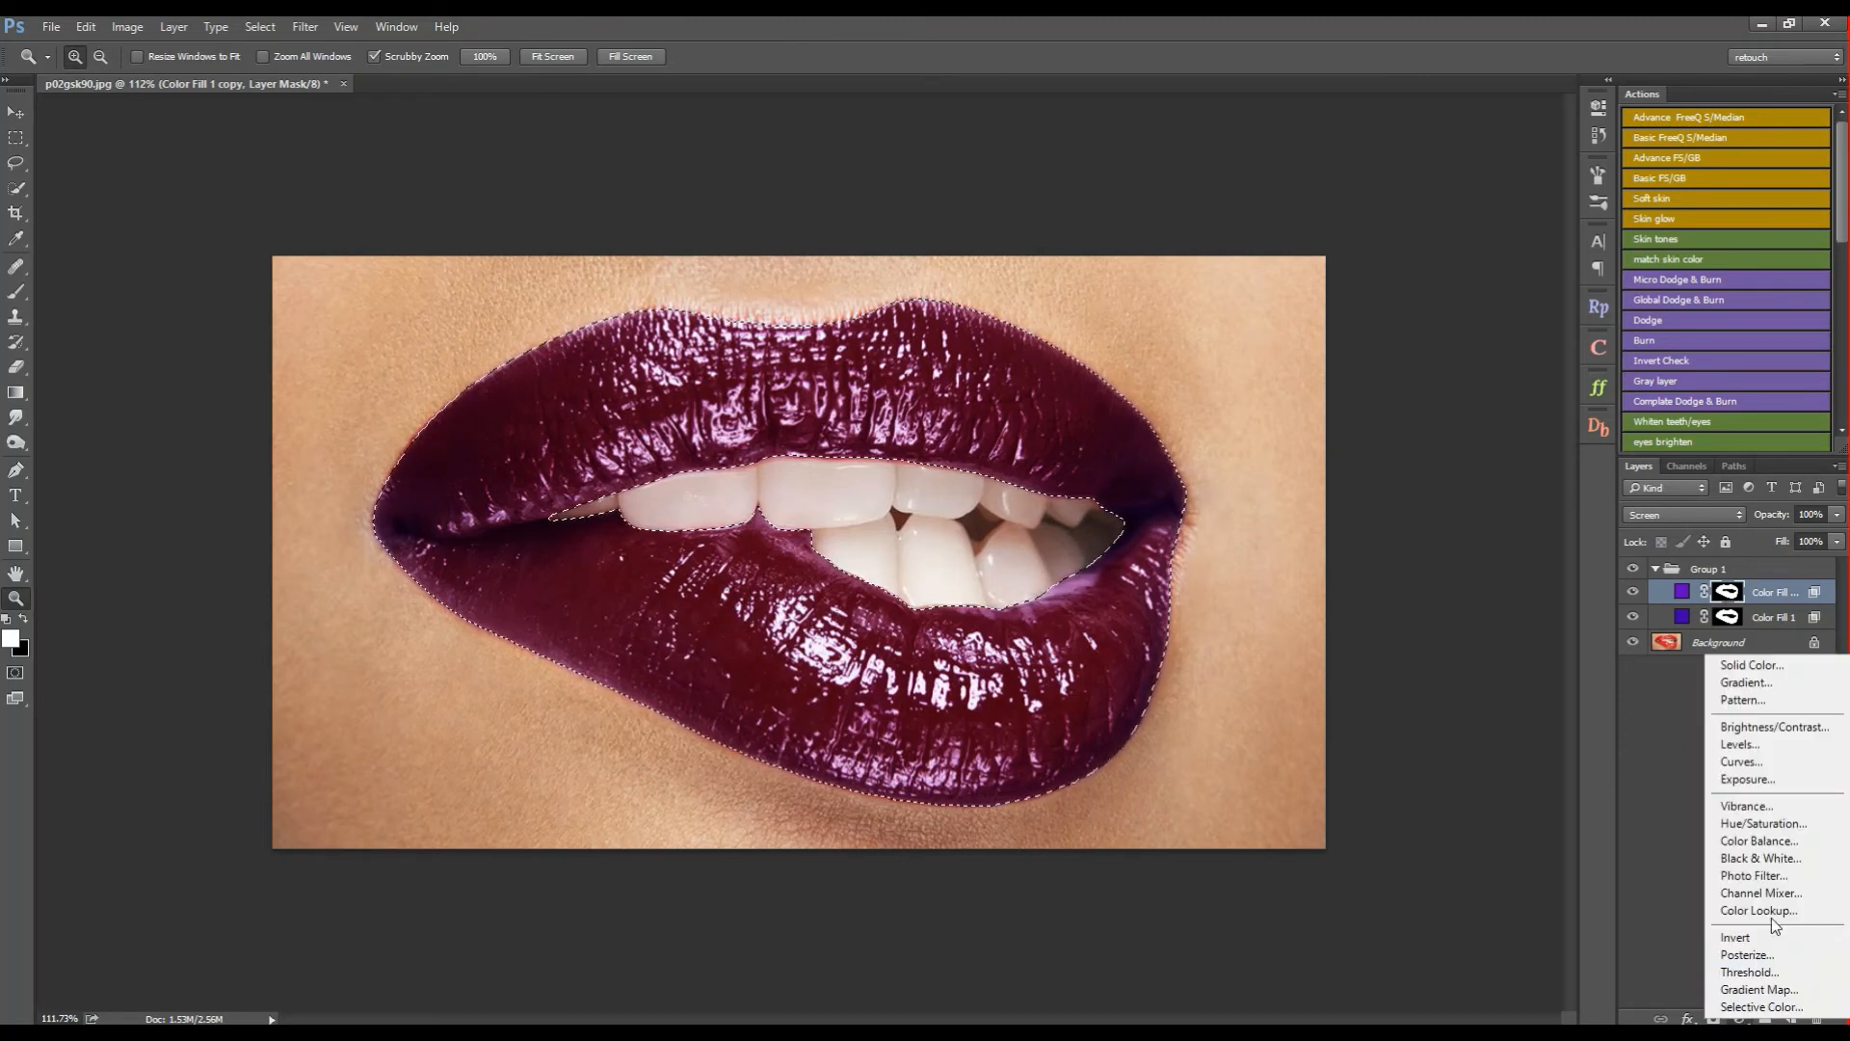
pyautogui.click(1756, 825)
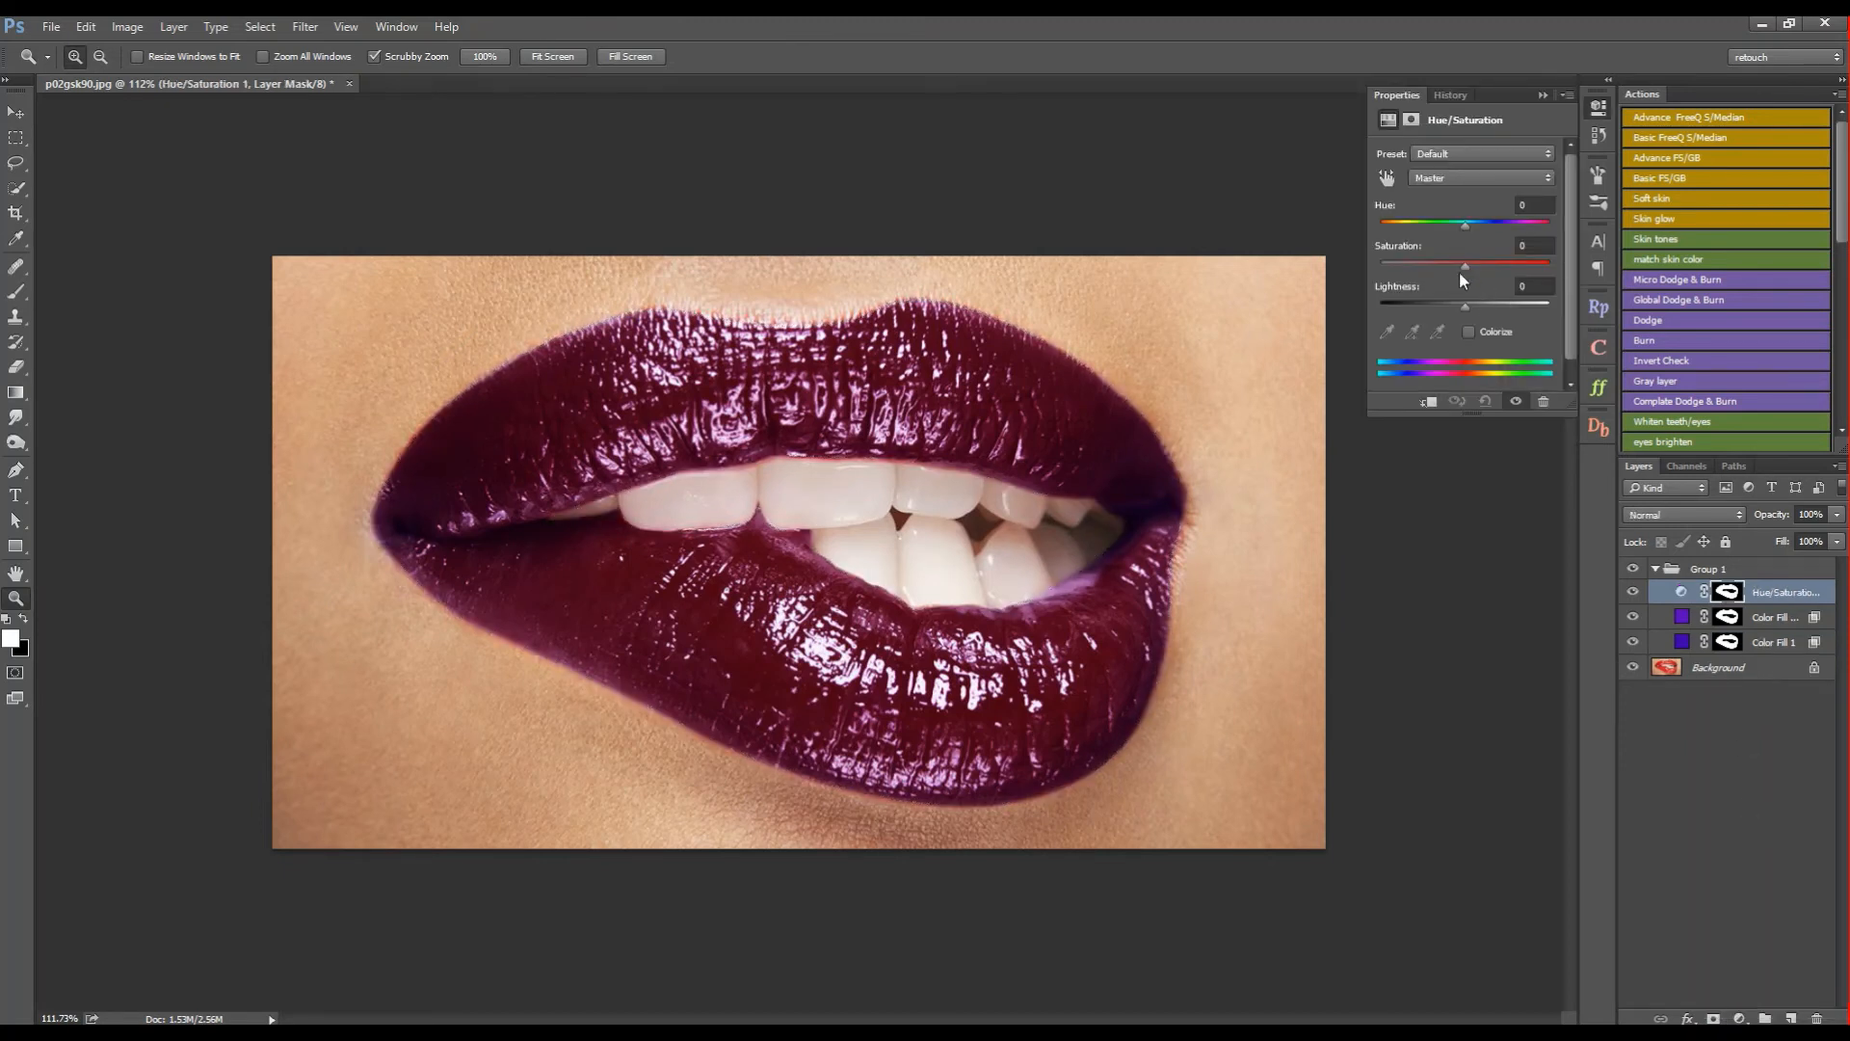
# Step: Set the adjustment's saturation to +14, try hue shifts across the full range, and return the hue to 0
pyautogui.moveTo(1466, 267); pyautogui.dragTo(1373, 239)
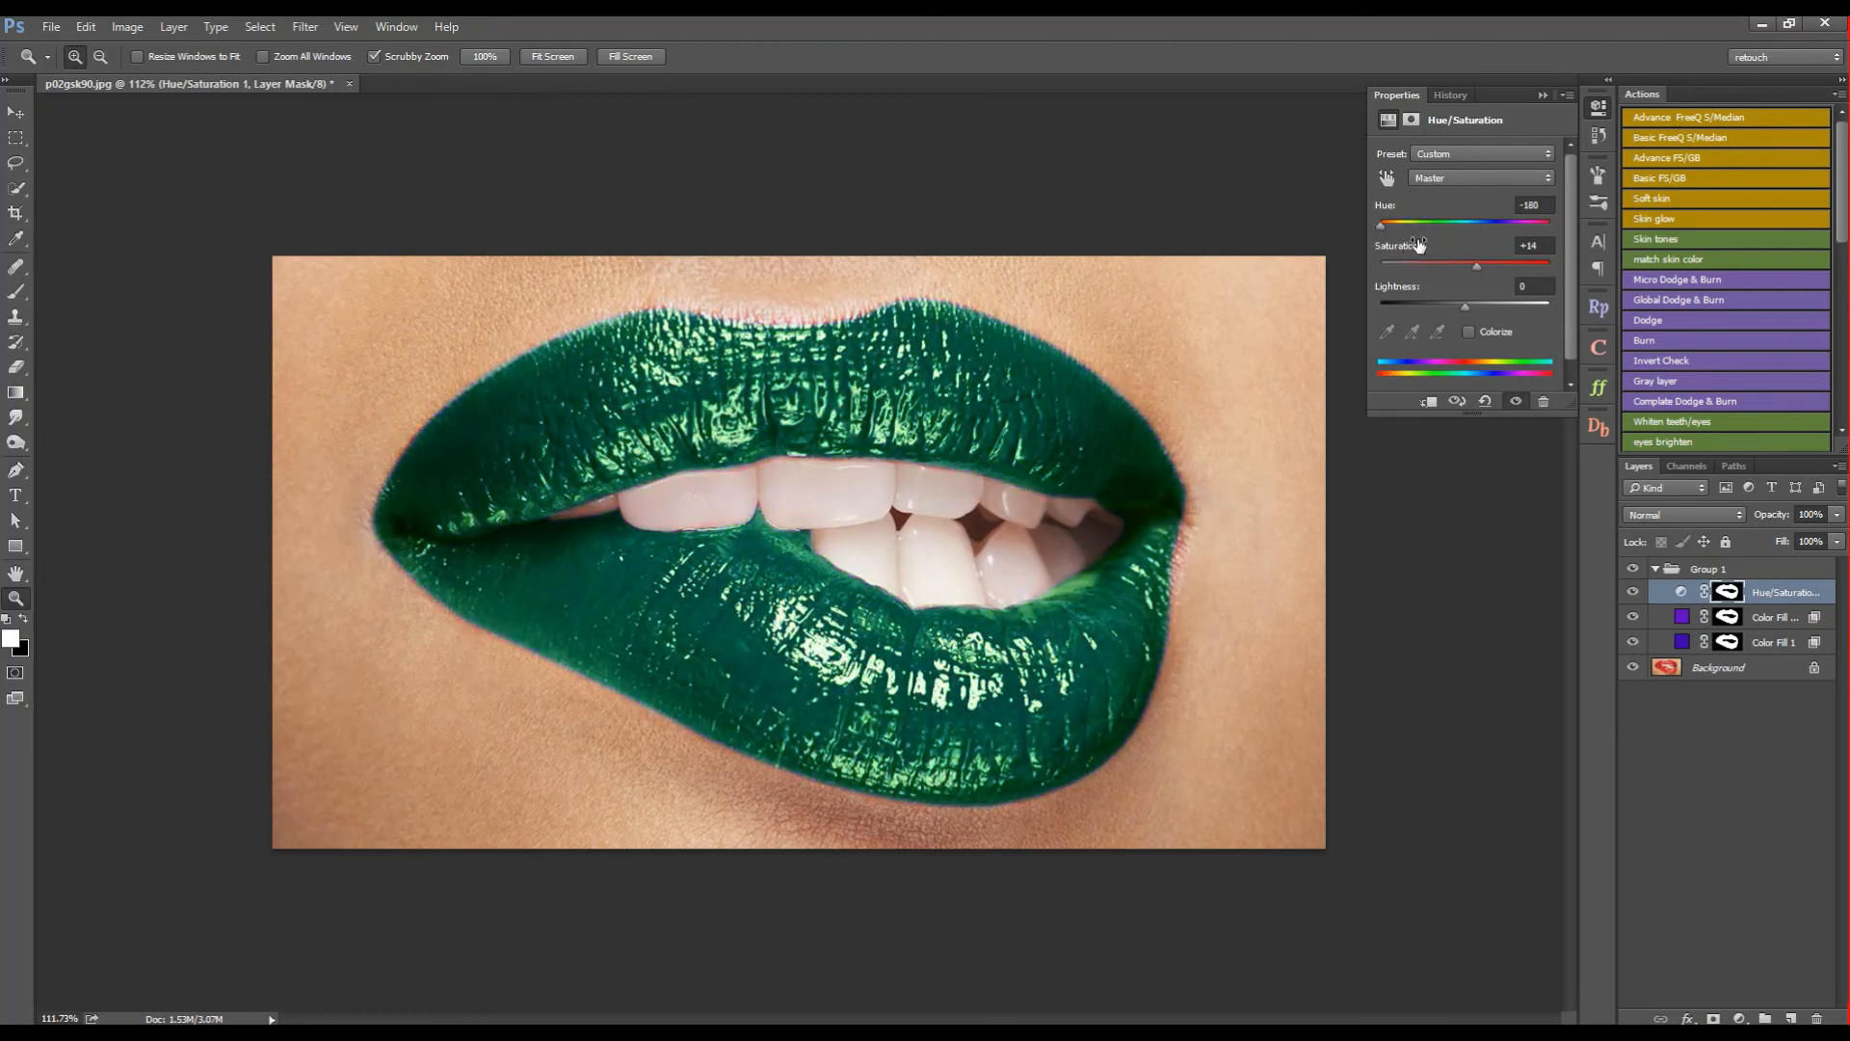
pyautogui.moveTo(1384, 223); pyautogui.dragTo(1574, 245)
pyautogui.moveTo(1548, 223); pyautogui.dragTo(1465, 228)
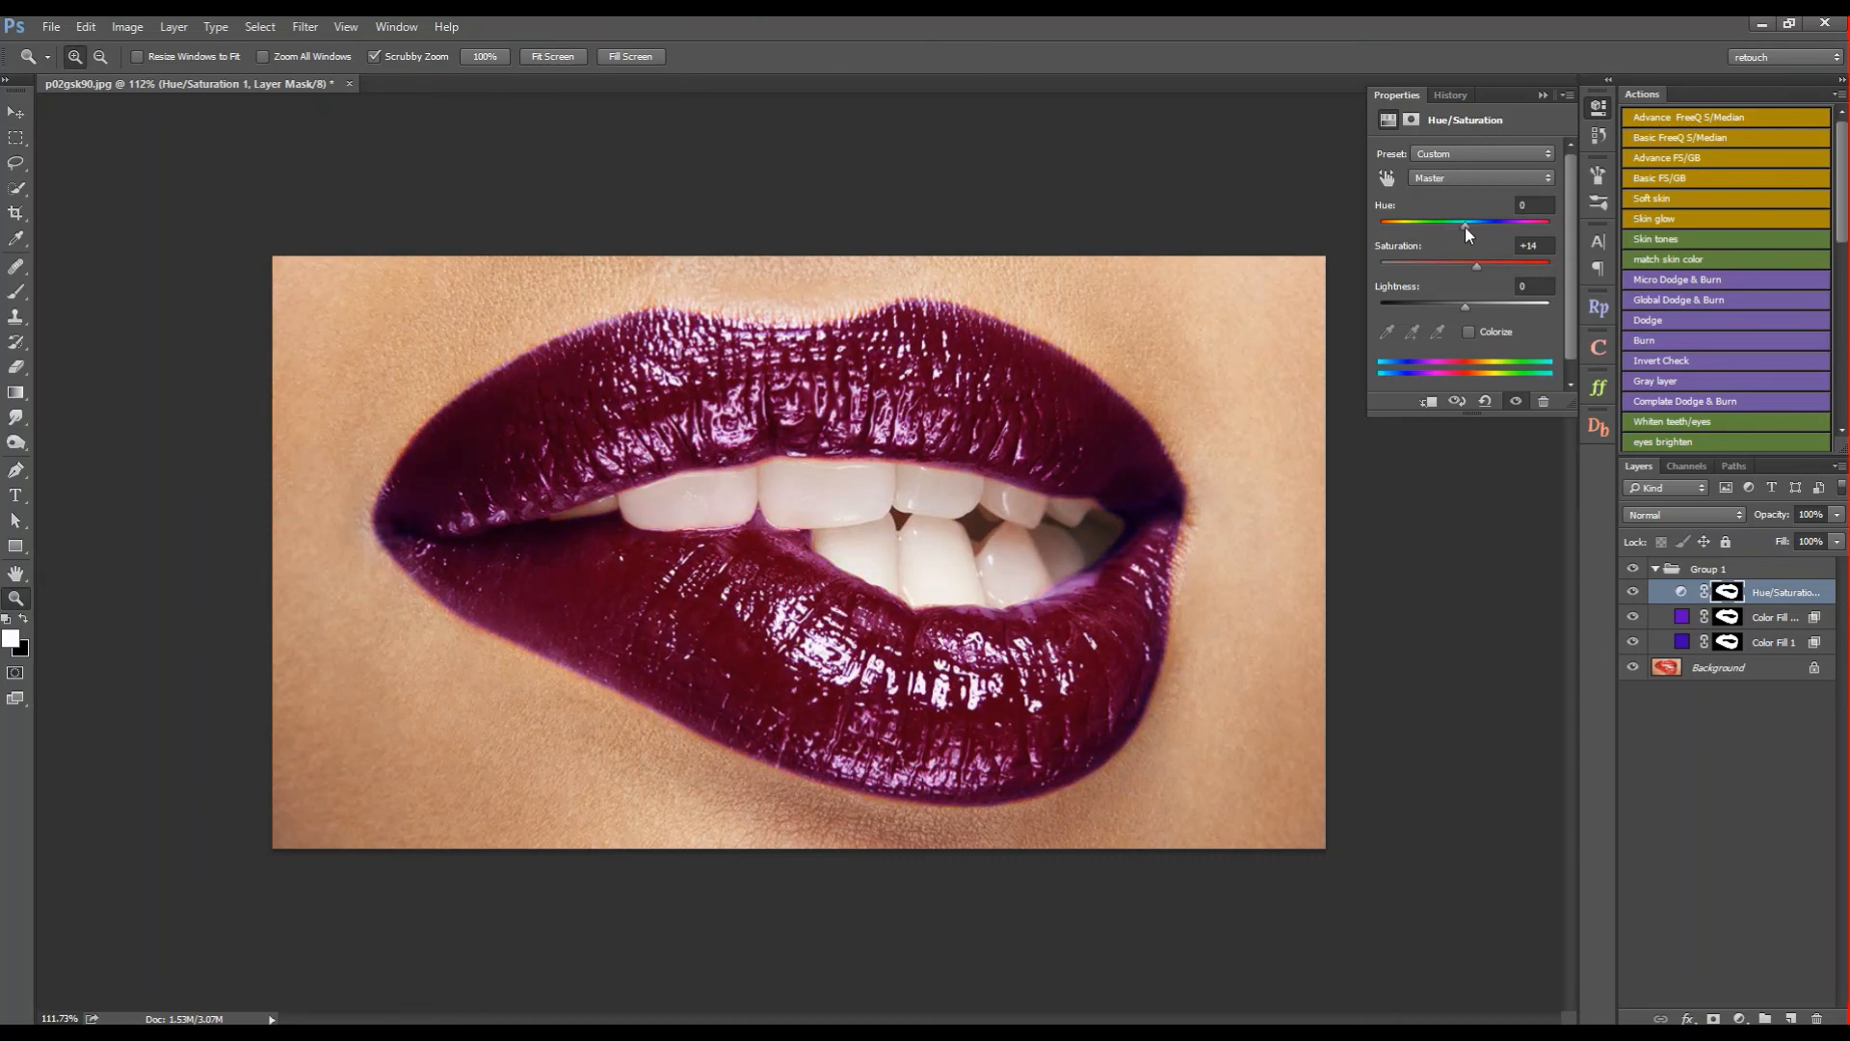
pyautogui.click(1599, 107)
# Step: Toggle the Hue/Saturation layer's visibility to compare the lips and examine them closer up
pyautogui.click(1634, 592)
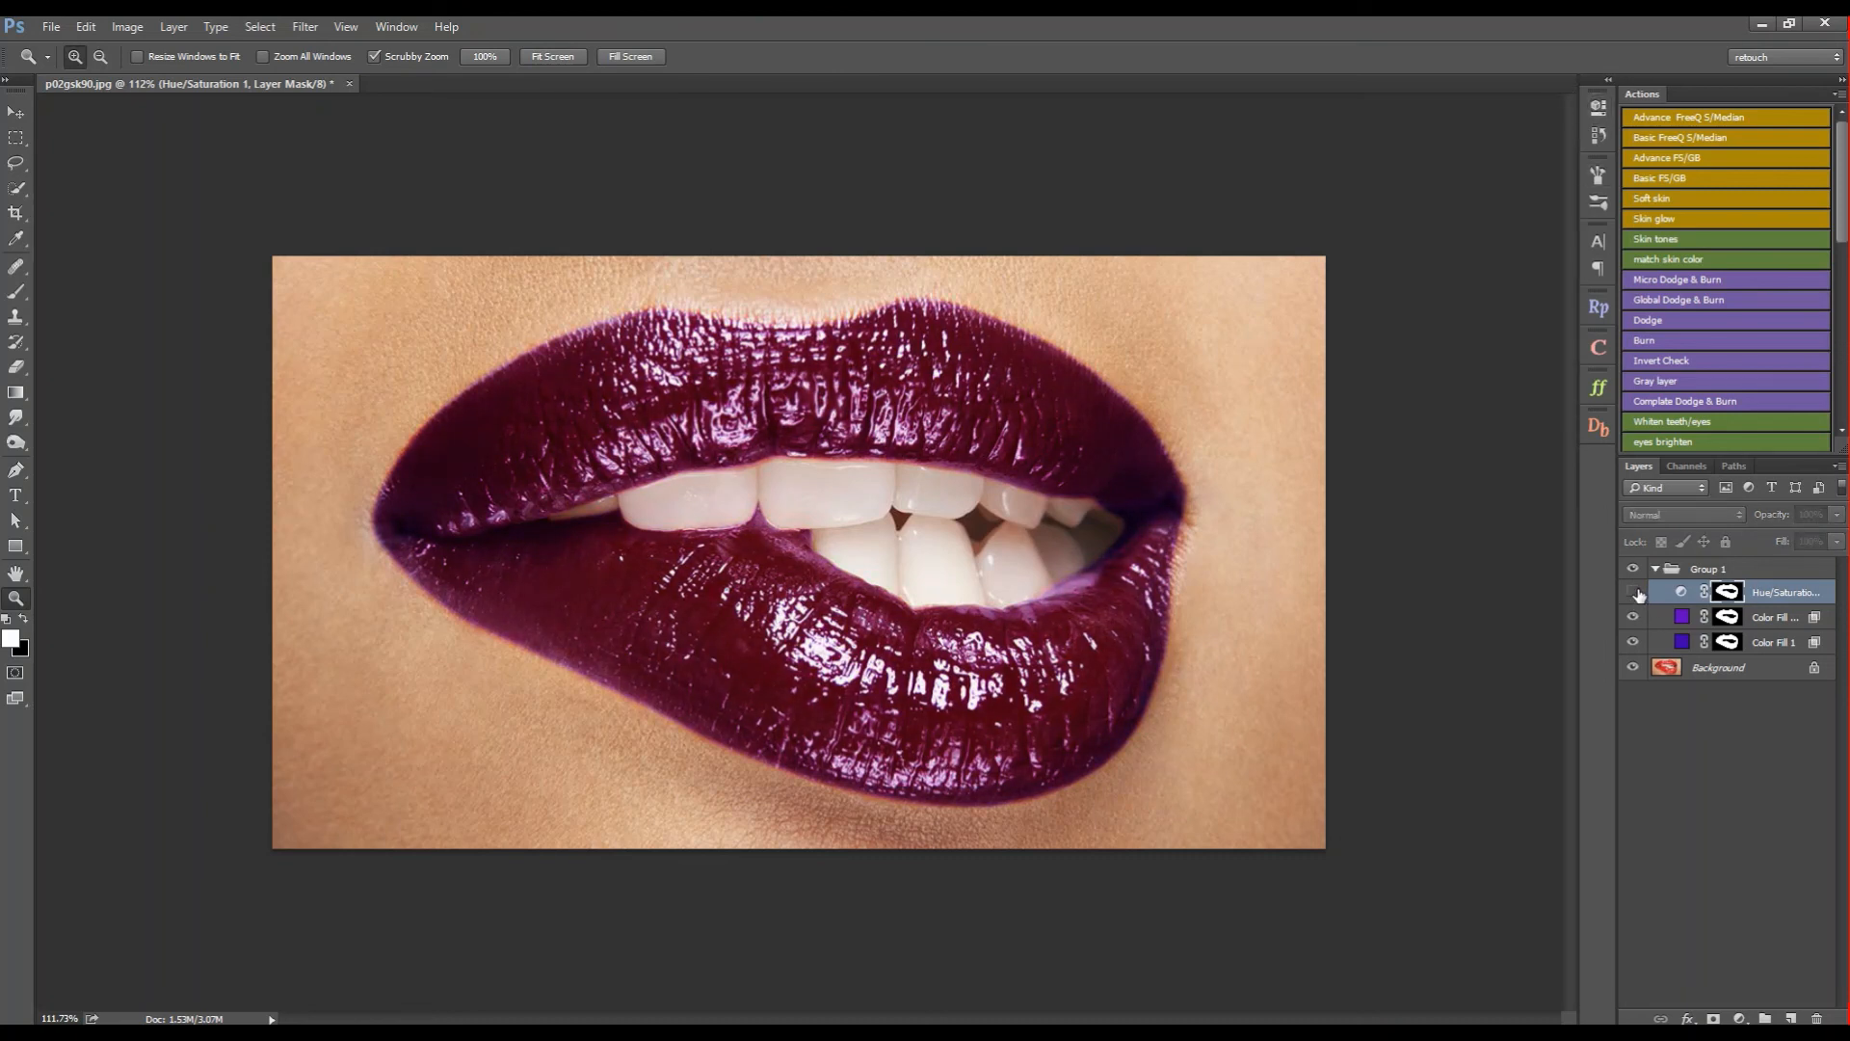
pyautogui.click(1633, 591)
pyautogui.moveTo(907, 495)
pyautogui.mouseDown()
pyautogui.moveTo(802, 502)
pyautogui.moveTo(881, 504)
pyautogui.mouseUp()
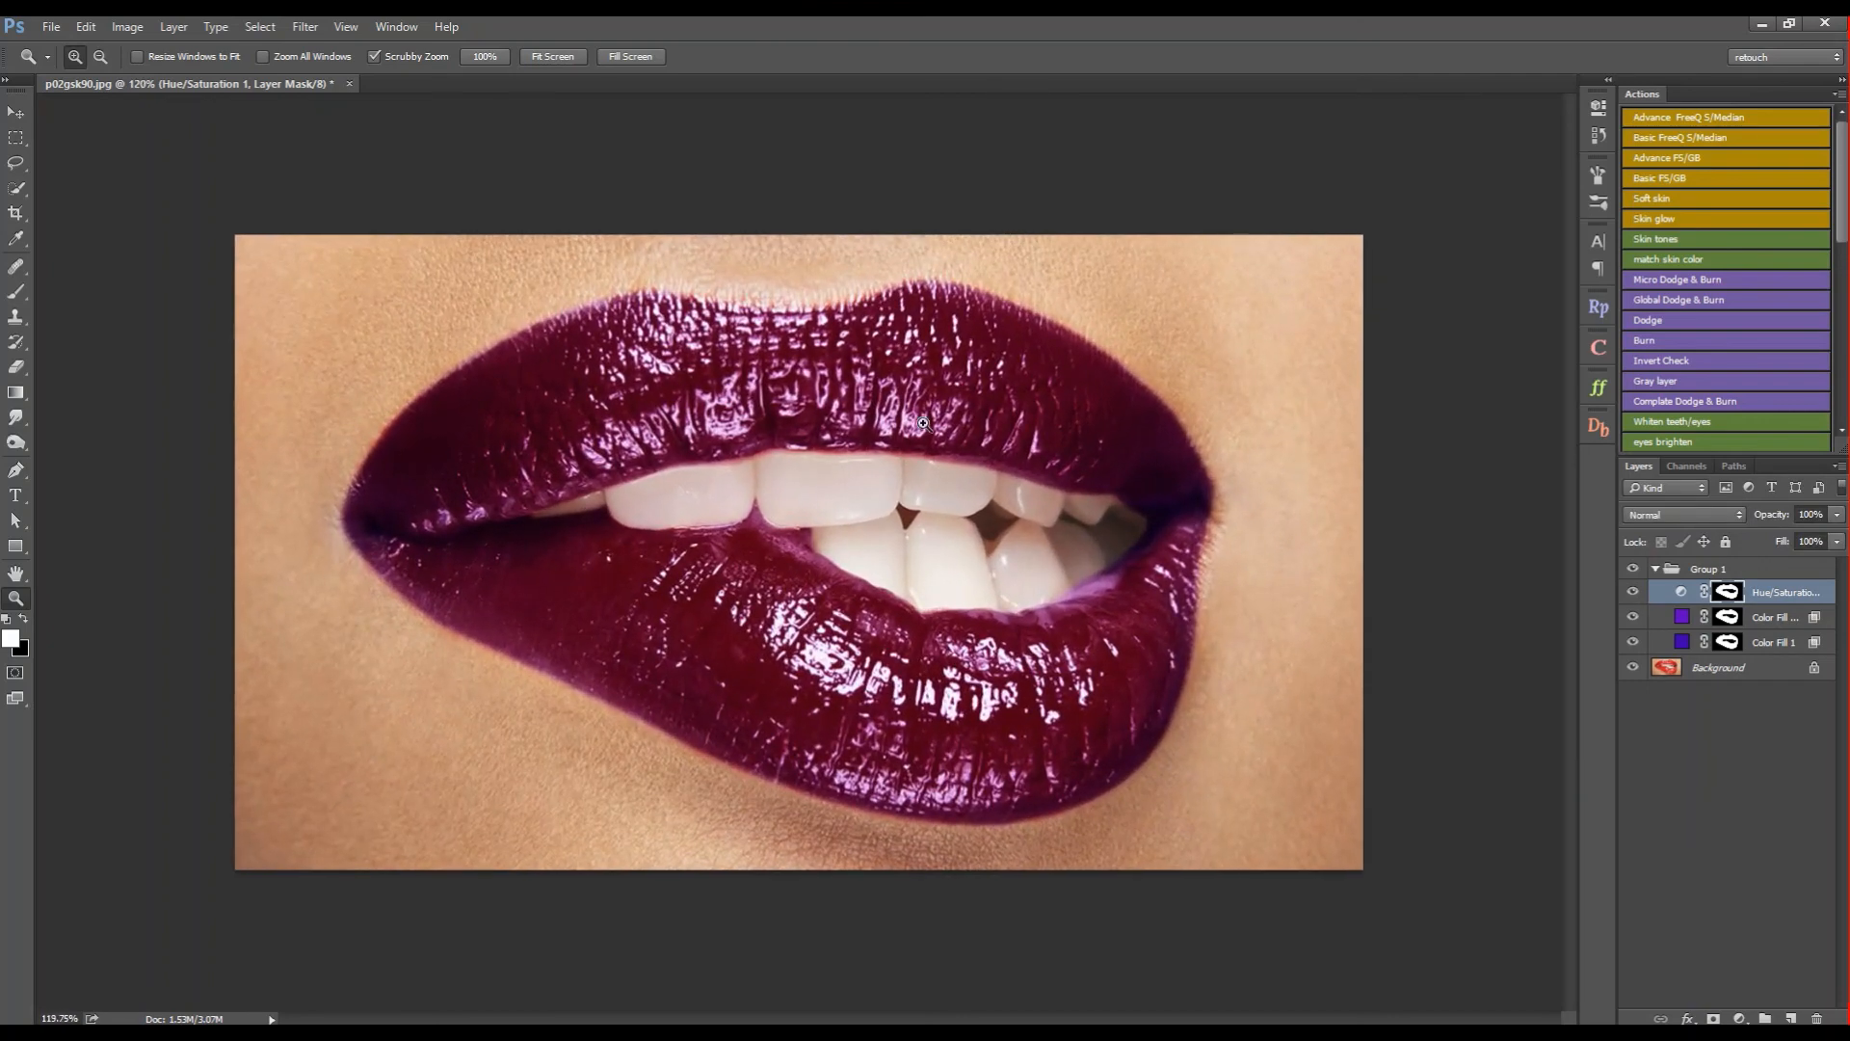